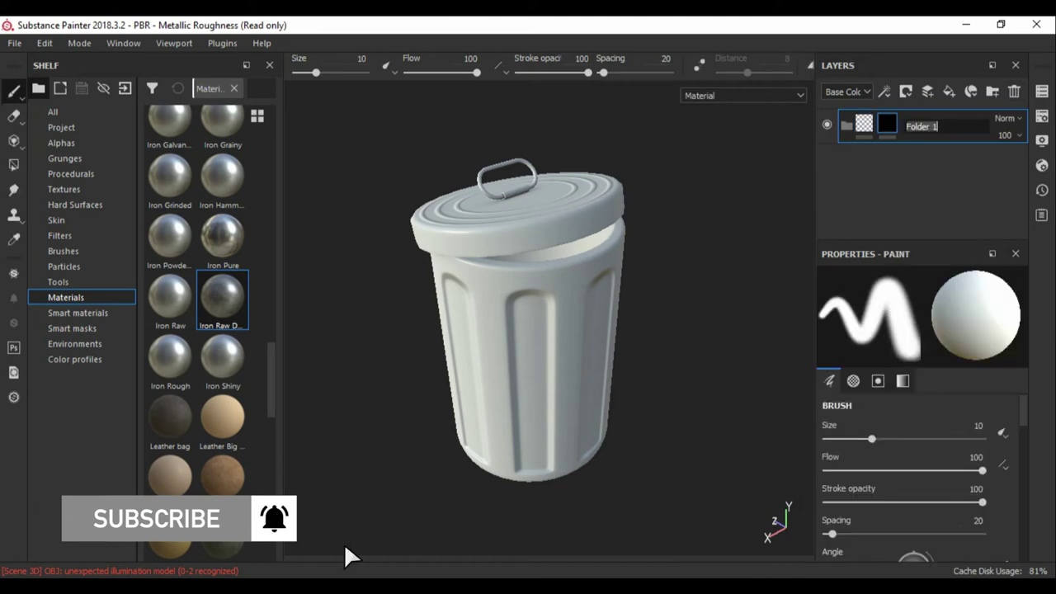
Raise the Iron Raw Damaged roughness to about 0.64 and review its tiling scale of 8.81.
{"action": "left_click_drag", "start_coordinate": [684, 236], "coordinate": [652, 237], "text": "alt"}
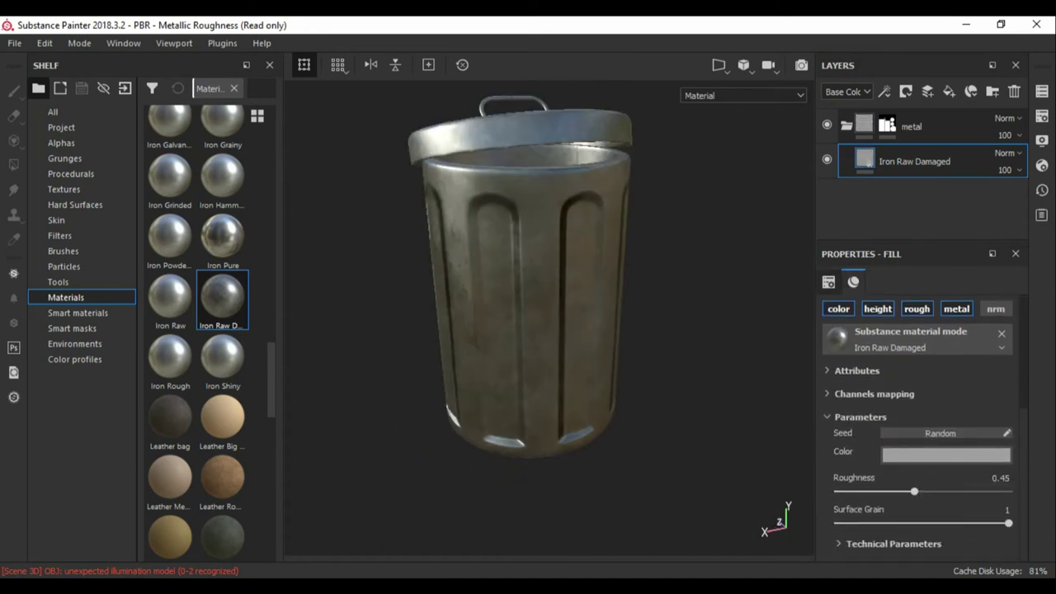
{"action": "left_click", "coordinate": [945, 454]}
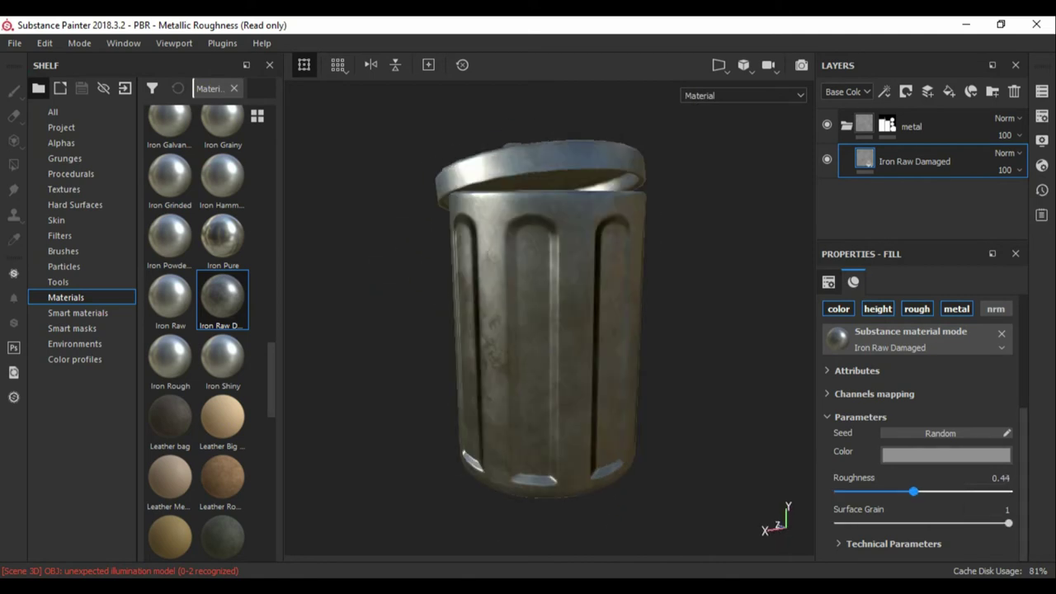
{"action": "left_click_drag", "start_coordinate": [935, 491], "coordinate": [940, 490]}
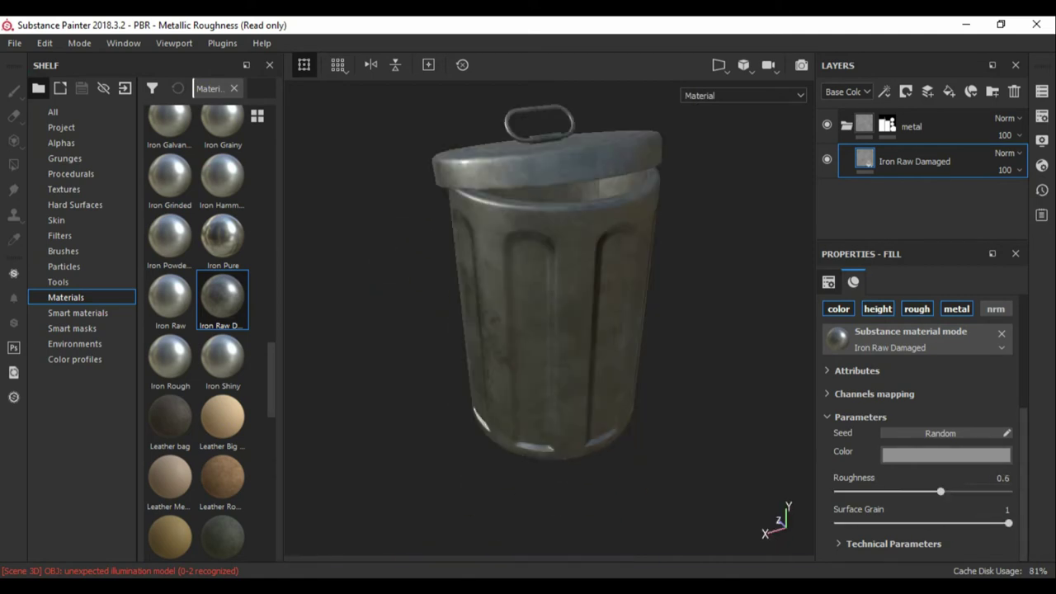
{"action": "left_click", "coordinate": [893, 543]}
{"action": "scroll", "coordinate": [920, 412], "scroll_direction": "down", "scroll_amount": 2}
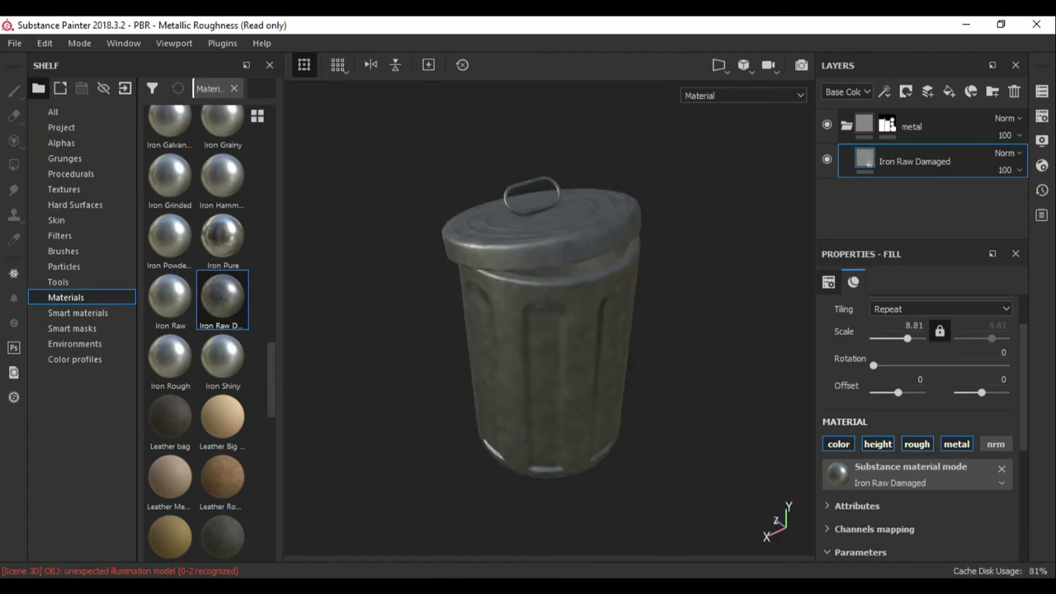
Search the shelf for grunge and add a fill effect to the grunge layer's mask.
{"action": "type", "text": "ga"}
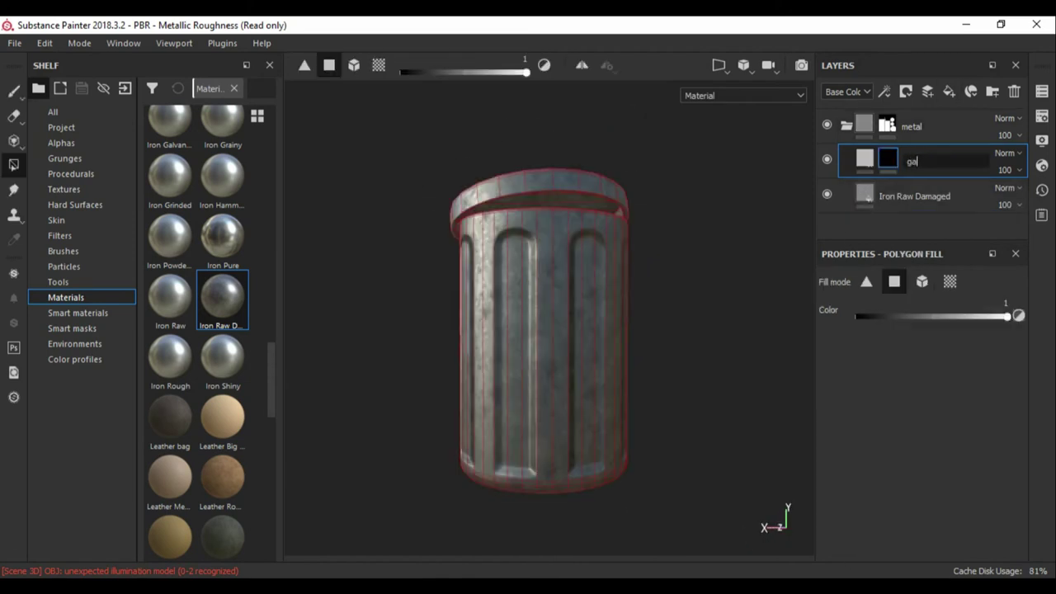
{"action": "left_click", "coordinate": [53, 112]}
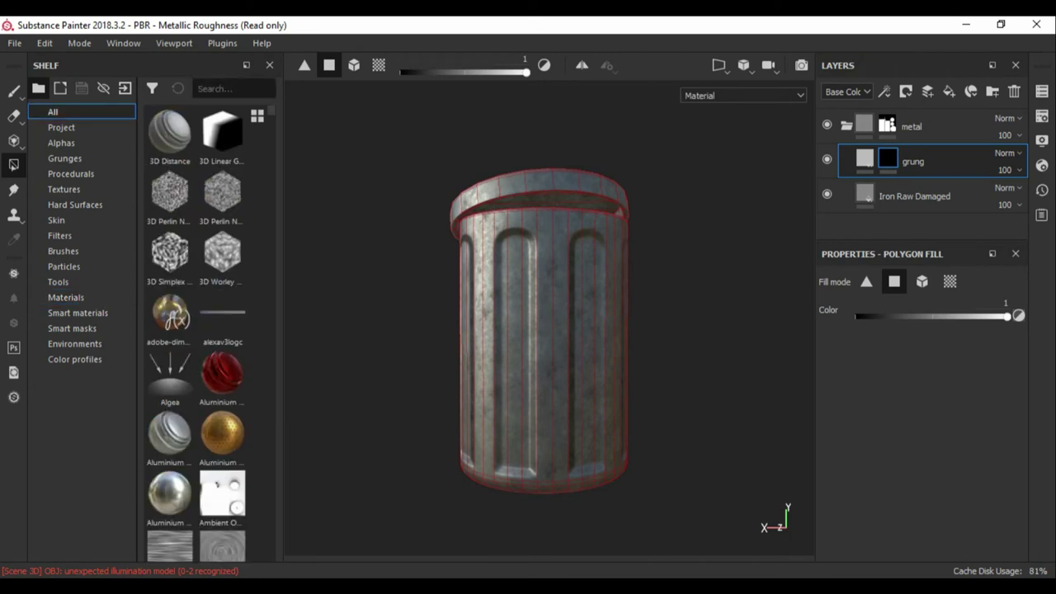
{"action": "type", "text": "grung"}
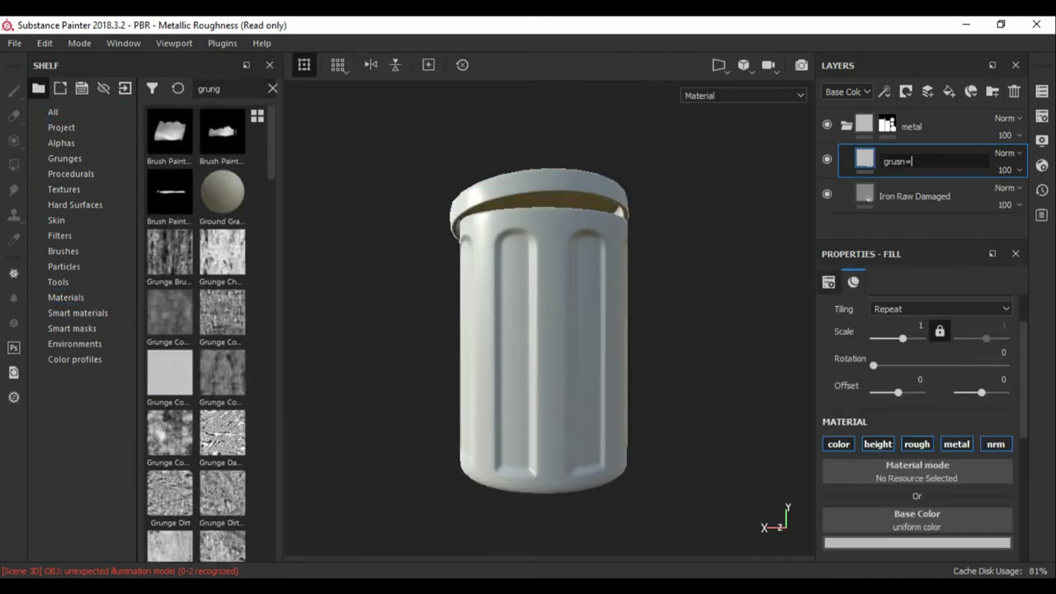
{"action": "right_click", "coordinate": [850, 158]}
{"action": "left_click", "coordinate": [899, 247]}
{"action": "left_click", "coordinate": [927, 92]}
{"action": "left_click", "coordinate": [915, 128]}
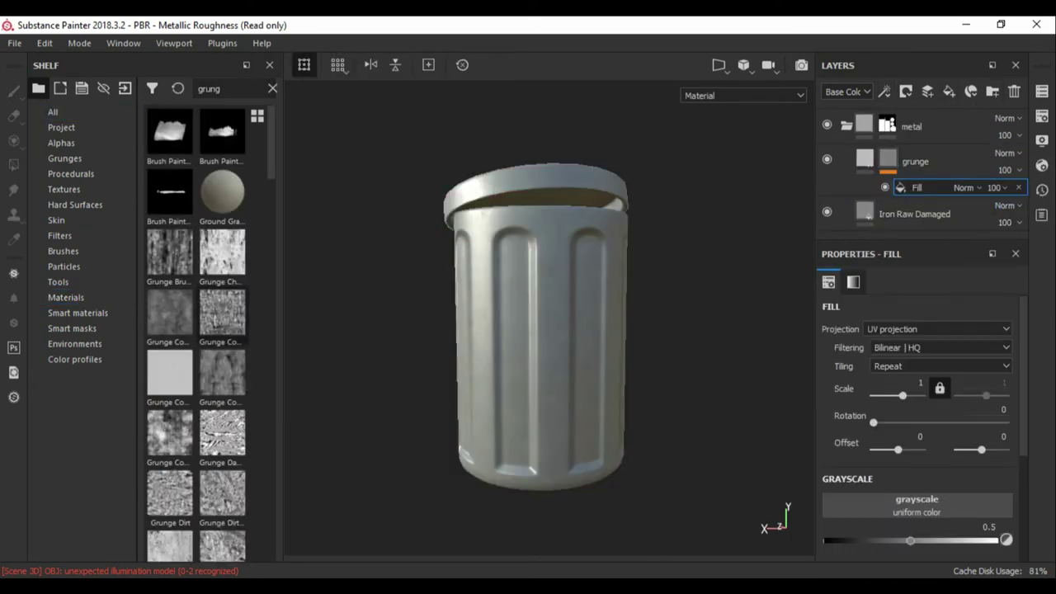
{"action": "scroll", "coordinate": [218, 313], "scroll_direction": "down", "scroll_amount": 1}
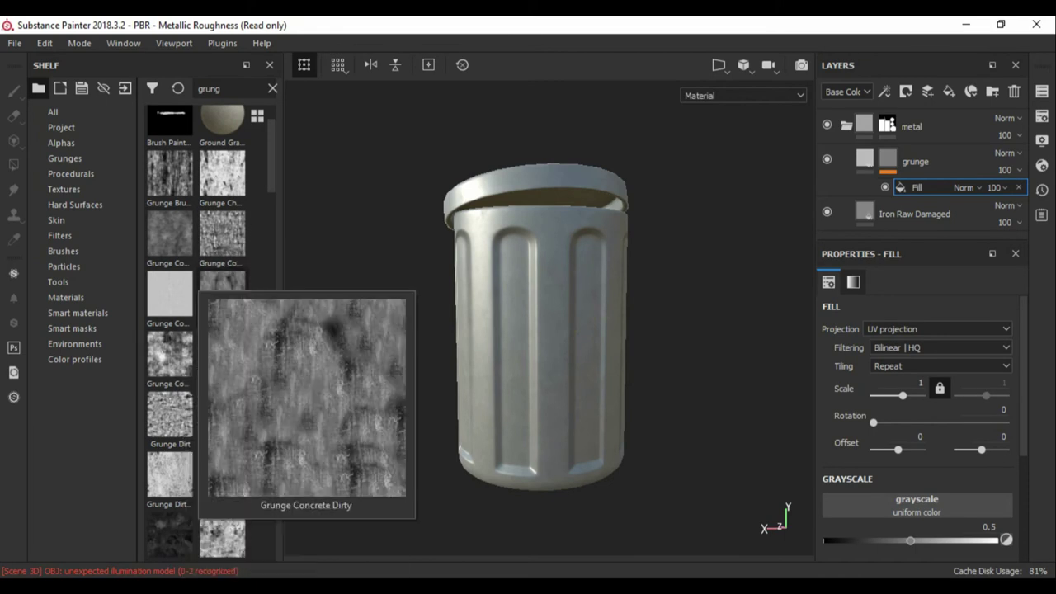
Change the grunge layer's colour from grey to brown.
{"action": "left_click", "coordinate": [915, 161]}
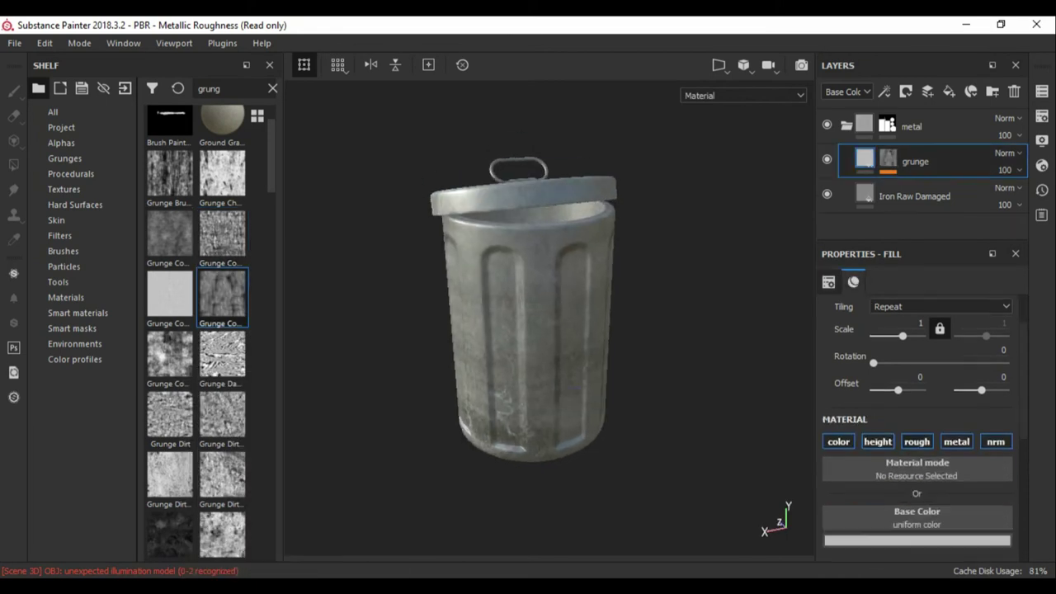
{"action": "left_click", "coordinate": [916, 468]}
{"action": "mouse_move", "coordinate": [845, 342]}
{"action": "left_mouse_down"}
{"action": "mouse_move", "coordinate": [918, 365]}
{"action": "mouse_move", "coordinate": [915, 382]}
{"action": "left_mouse_up"}
{"action": "left_click_drag", "start_coordinate": [577, 330], "coordinate": [602, 313], "text": "alt"}
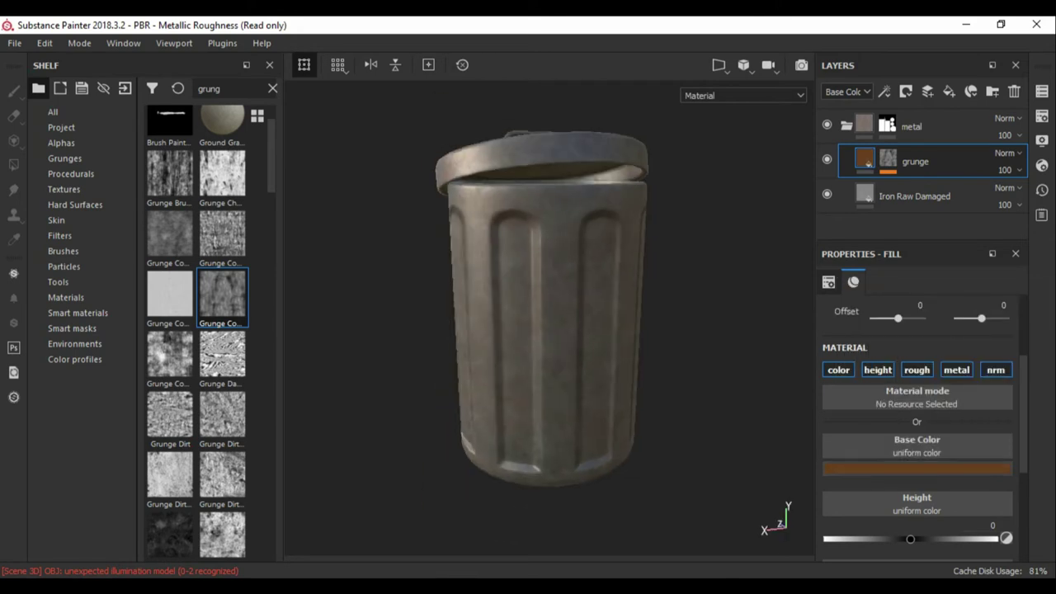
Fill the grunge mask with Grunge Concrete Dirty, lowering its balance and adding contrast.
{"action": "scroll", "coordinate": [924, 429], "scroll_direction": "down", "scroll_amount": 1}
{"action": "left_click_drag", "start_coordinate": [221, 297], "coordinate": [887, 158]}
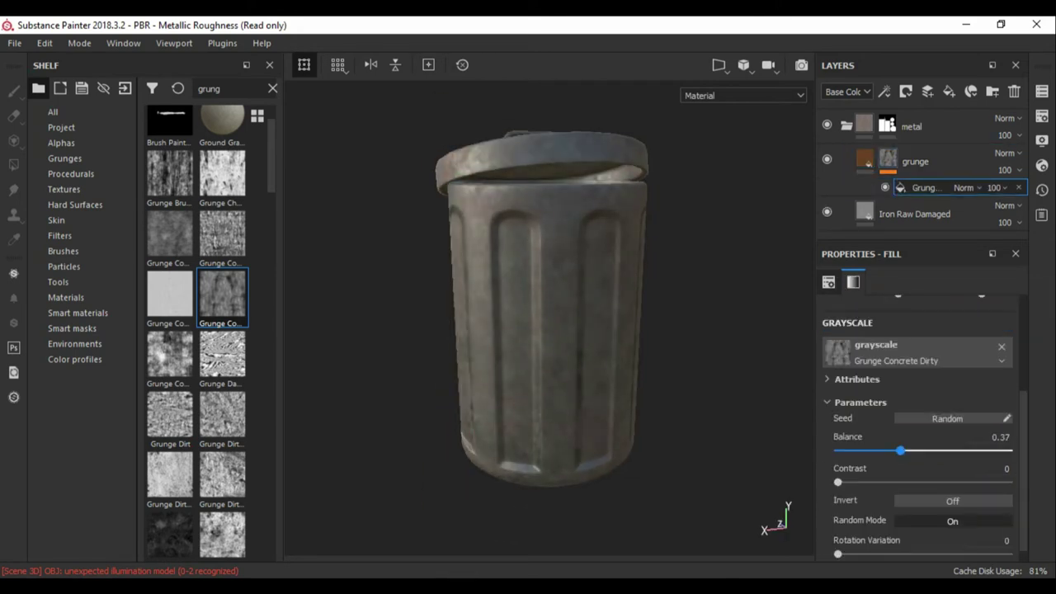
{"action": "left_click_drag", "start_coordinate": [900, 450], "coordinate": [896, 451]}
{"action": "mouse_move", "coordinate": [544, 313]}
{"action": "left_mouse_down", "text": "alt"}
{"action": "mouse_move", "coordinate": [577, 306]}
{"action": "mouse_move", "coordinate": [578, 321]}
{"action": "left_mouse_up", "text": "alt"}
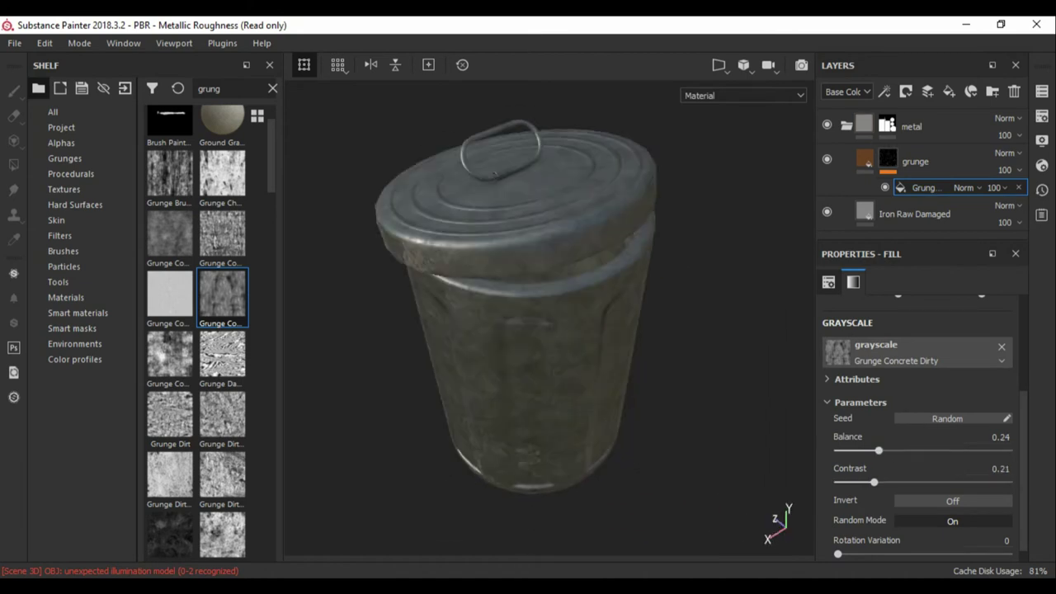
Set the Iron Raw Damaged roughness to about 0.56.
{"action": "left_click", "coordinate": [914, 214]}
{"action": "scroll", "coordinate": [924, 429], "scroll_direction": "down", "scroll_amount": 1}
{"action": "left_click_drag", "start_coordinate": [926, 398], "coordinate": [932, 398]}
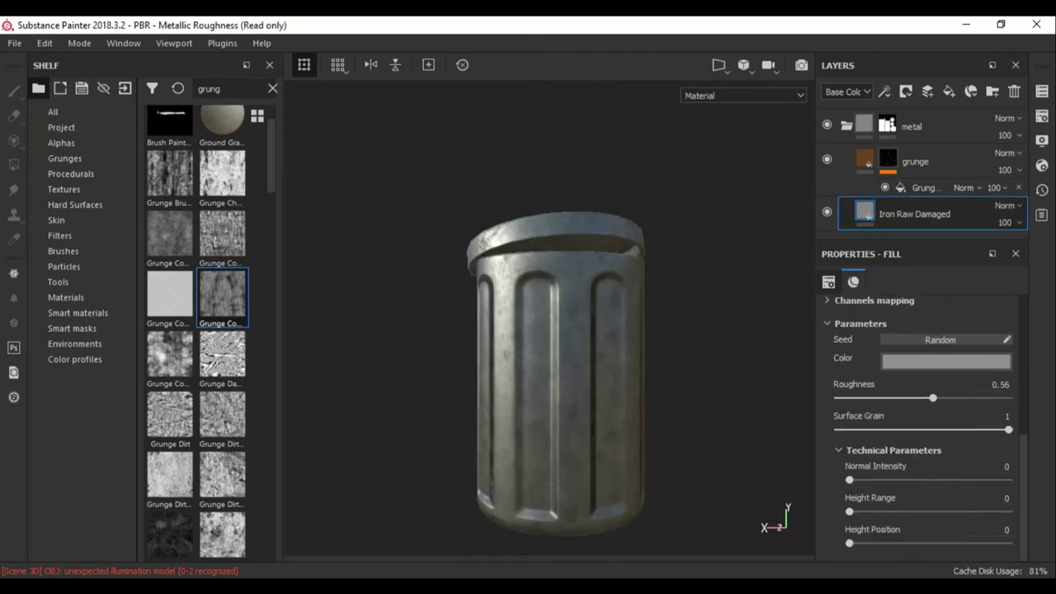
{"action": "mouse_move", "coordinate": [544, 330]}
{"action": "left_mouse_down", "text": "alt"}
{"action": "mouse_move", "coordinate": [578, 321]}
{"action": "mouse_move", "coordinate": [511, 321]}
{"action": "left_mouse_up", "text": "alt"}
{"action": "left_click", "coordinate": [914, 161]}
{"action": "scroll", "coordinate": [916, 388], "scroll_direction": "up", "scroll_amount": 1}
{"action": "scroll", "coordinate": [877, 439], "scroll_direction": "down", "scroll_amount": 2}
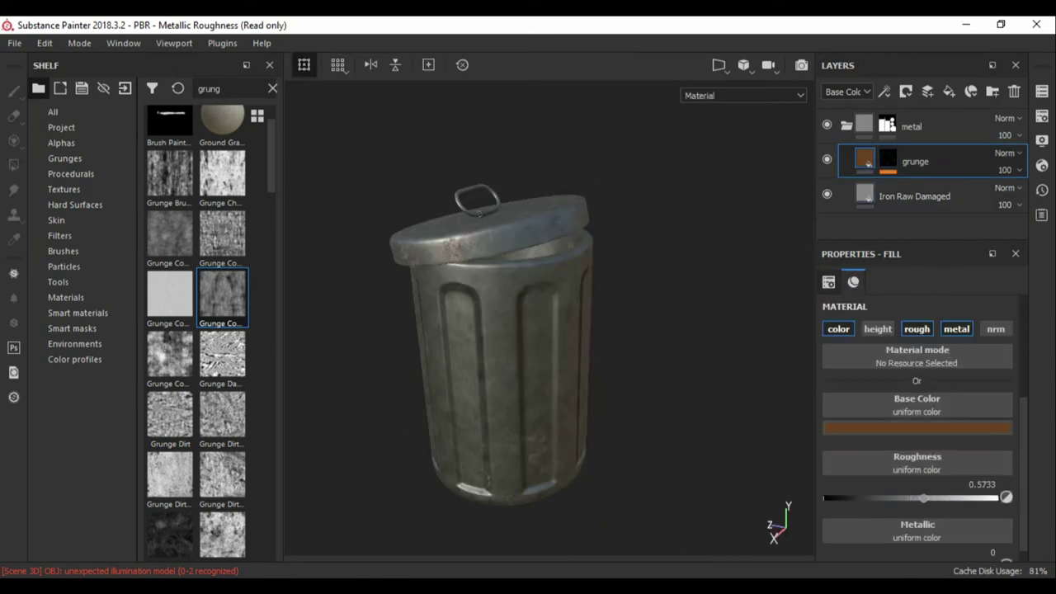
Preview the can in the Iray renderer and adjust the environment background display.
{"action": "key", "text": "F10"}
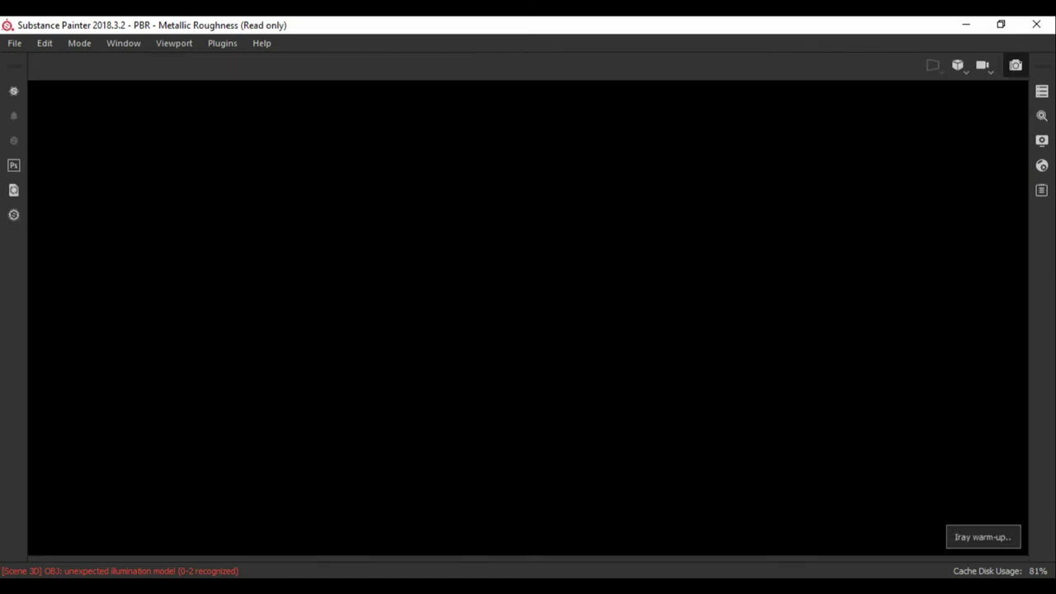
{"action": "left_click", "coordinate": [1042, 115]}
{"action": "left_click", "coordinate": [1041, 140]}
{"action": "scroll", "coordinate": [882, 371], "scroll_direction": "down", "scroll_amount": 5}
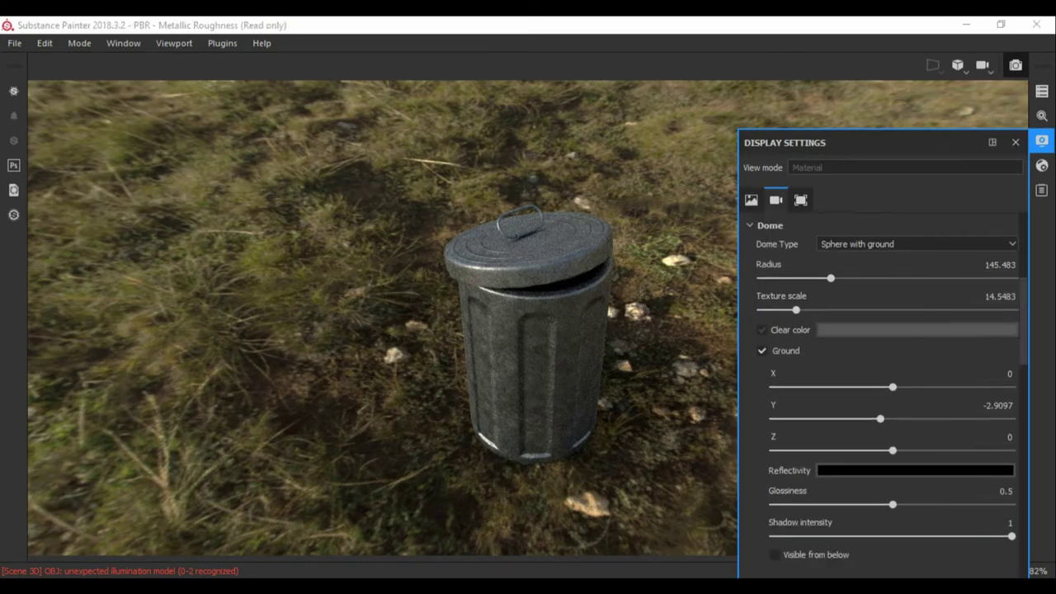
{"action": "left_click", "coordinate": [761, 330]}
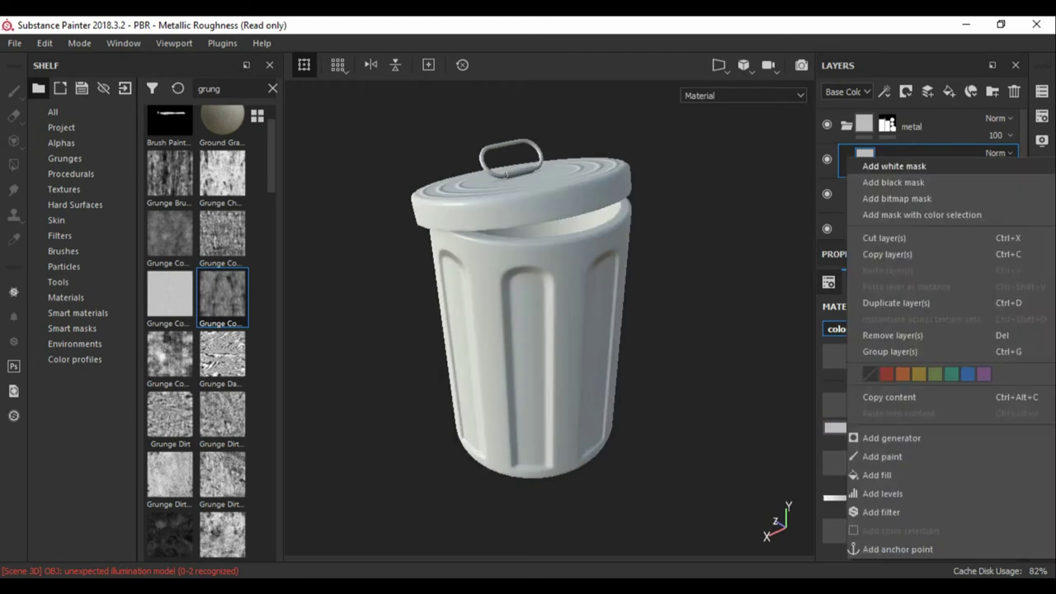
Add a scratch fill layer masked by the Grunge Paint Scratched texture.
{"action": "left_click", "coordinate": [903, 149]}
{"action": "triple_click", "coordinate": [209, 88]}
{"action": "type", "text": "scrat"}
{"action": "left_click_drag", "start_coordinate": [169, 173], "coordinate": [916, 475]}
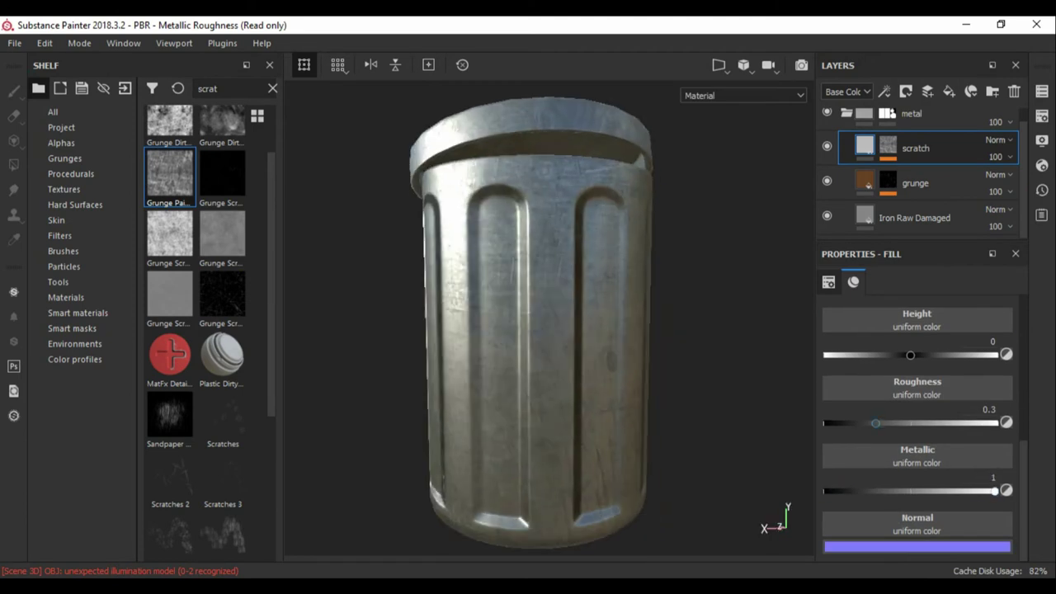
Adjust the scratch colour and lower the scratch mask's balance to show fewer scratches.
{"action": "left_click", "coordinate": [916, 388]}
{"action": "left_click", "coordinate": [919, 174]}
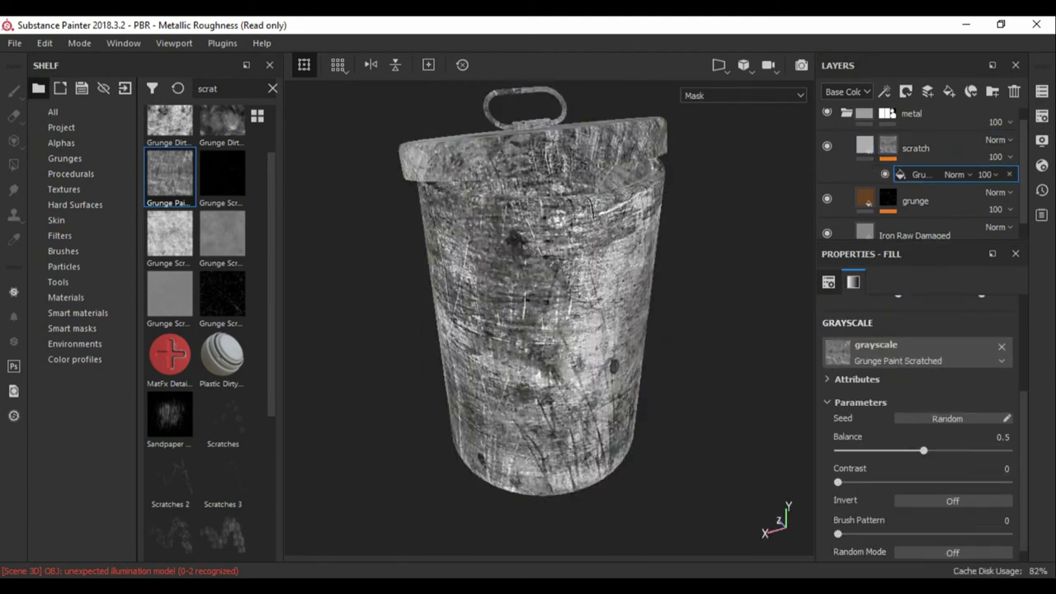
{"action": "left_click_drag", "start_coordinate": [903, 450], "coordinate": [880, 450]}
{"action": "left_click", "coordinate": [915, 147]}
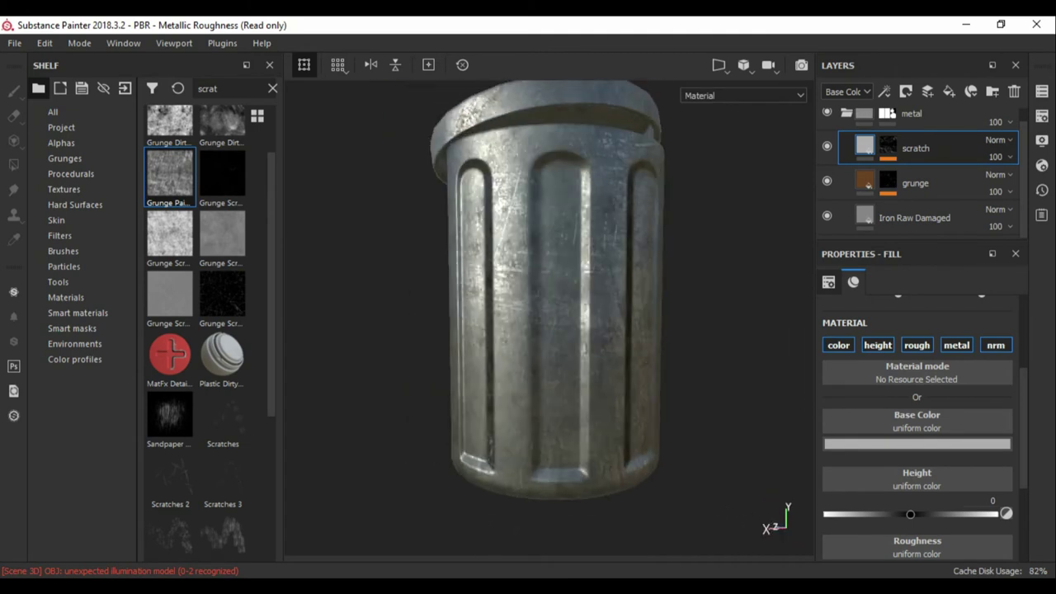
{"action": "left_click", "coordinate": [919, 174]}
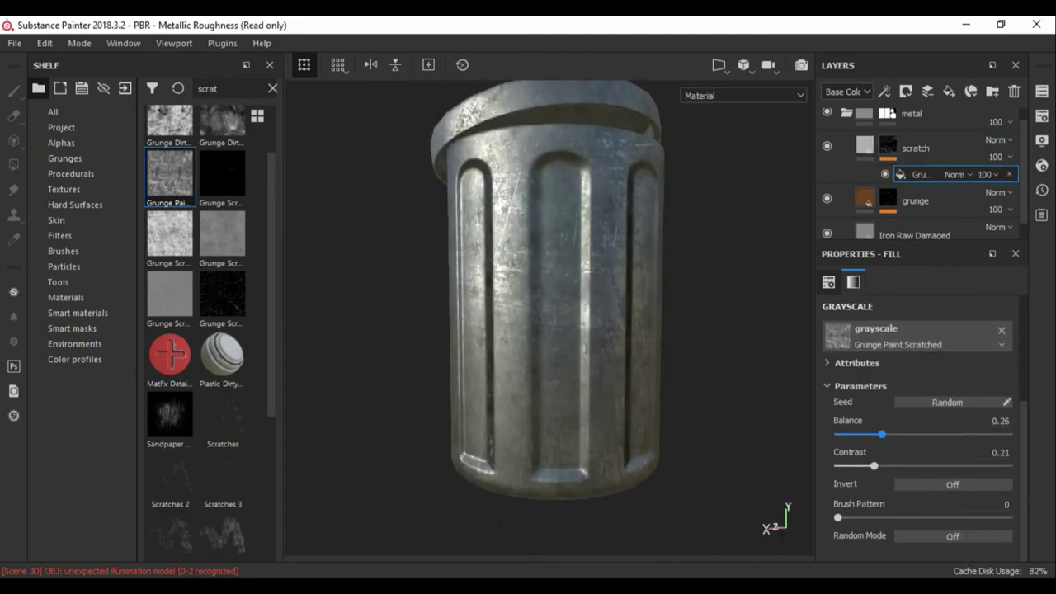
{"action": "left_click_drag", "start_coordinate": [870, 434], "coordinate": [866, 434]}
{"action": "mouse_move", "coordinate": [544, 297]}
{"action": "left_mouse_down", "text": "alt"}
{"action": "mouse_move", "coordinate": [594, 281]}
{"action": "mouse_move", "coordinate": [503, 313]}
{"action": "left_mouse_up", "text": "alt"}
Discard an extra mask fill effect and create a second layer named 'scratch 2'.
{"action": "left_click", "coordinate": [884, 91]}
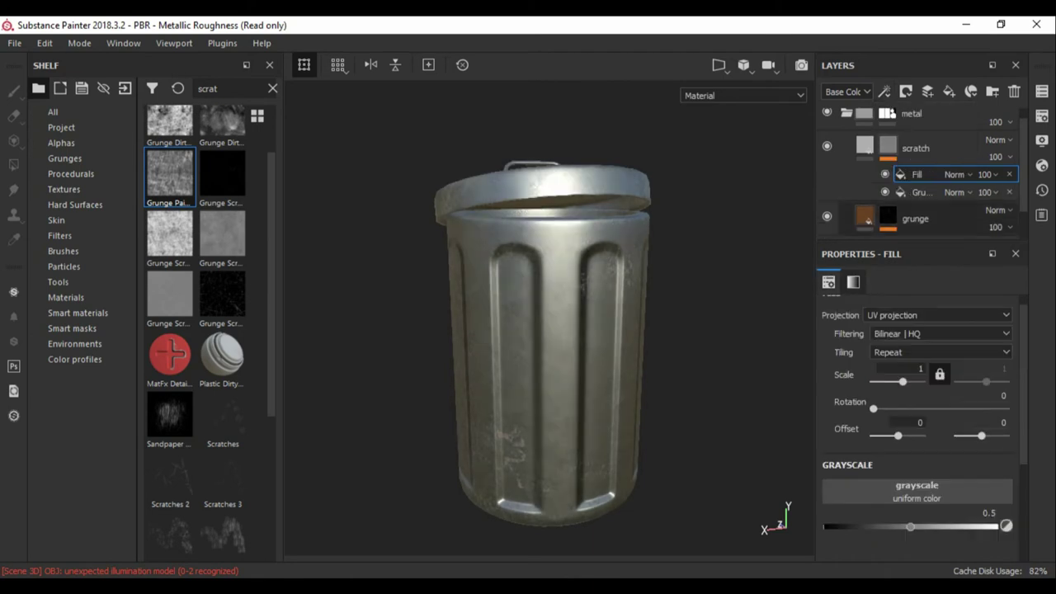
{"action": "left_click", "coordinate": [72, 328]}
{"action": "key", "text": "Delete"}
{"action": "key", "text": "4"}
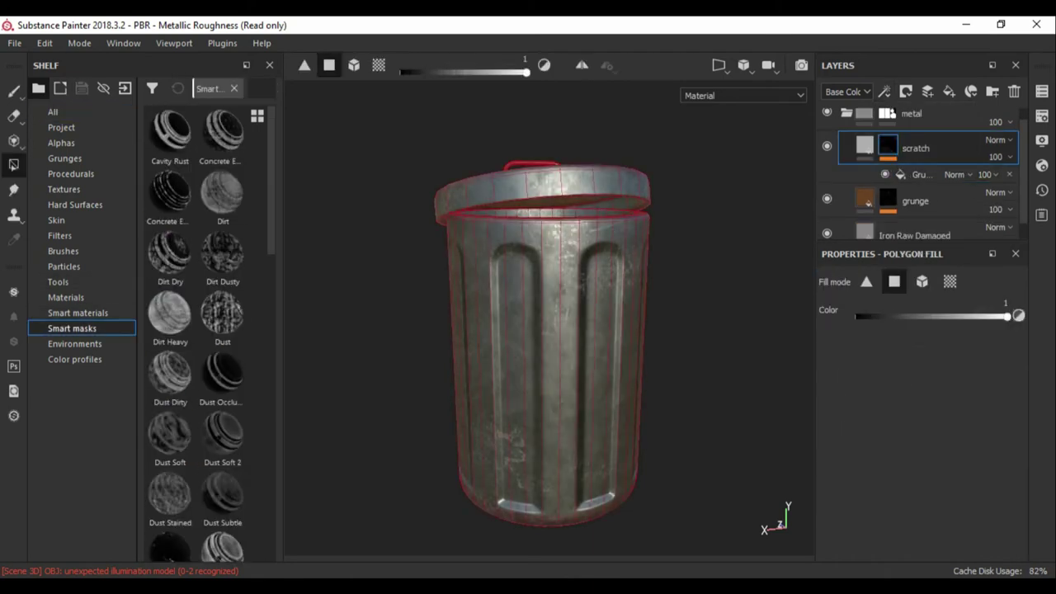
{"action": "left_click", "coordinate": [941, 148]}
{"action": "type", "text": "2"}
{"action": "key", "text": "Return"}
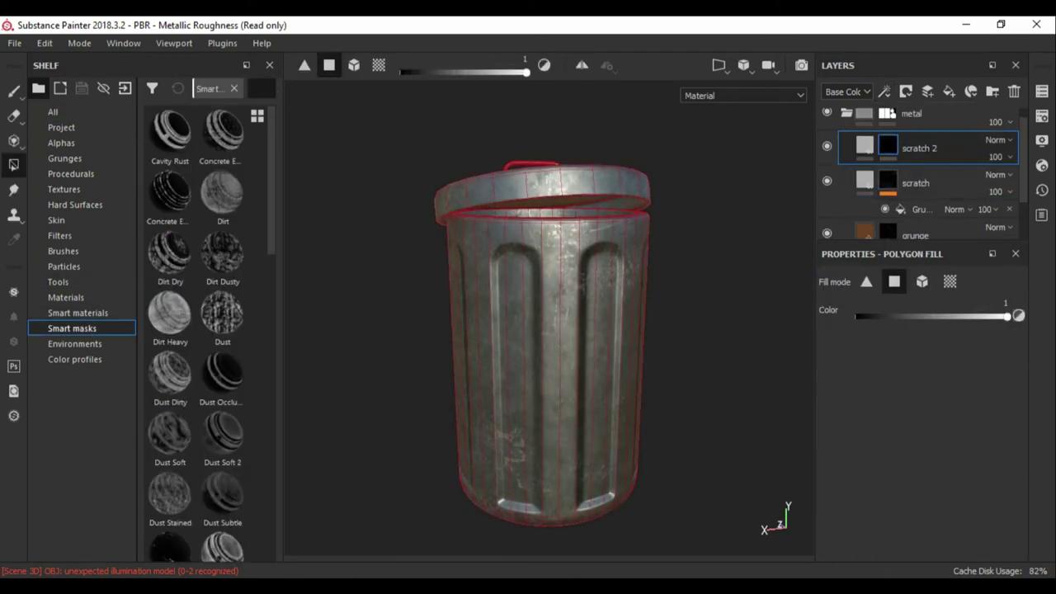
{"action": "type", "text": "scrat"}
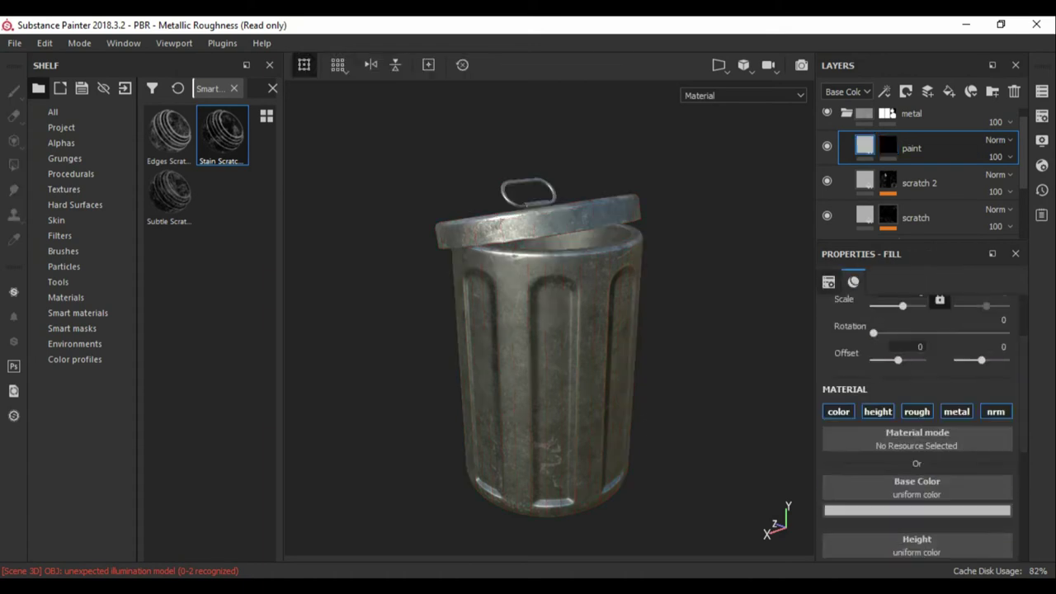
Apply the Paint Old smart mask to the paint layer and darken its colour to dark red.
{"action": "scroll", "coordinate": [915, 371], "scroll_direction": "down", "scroll_amount": 3}
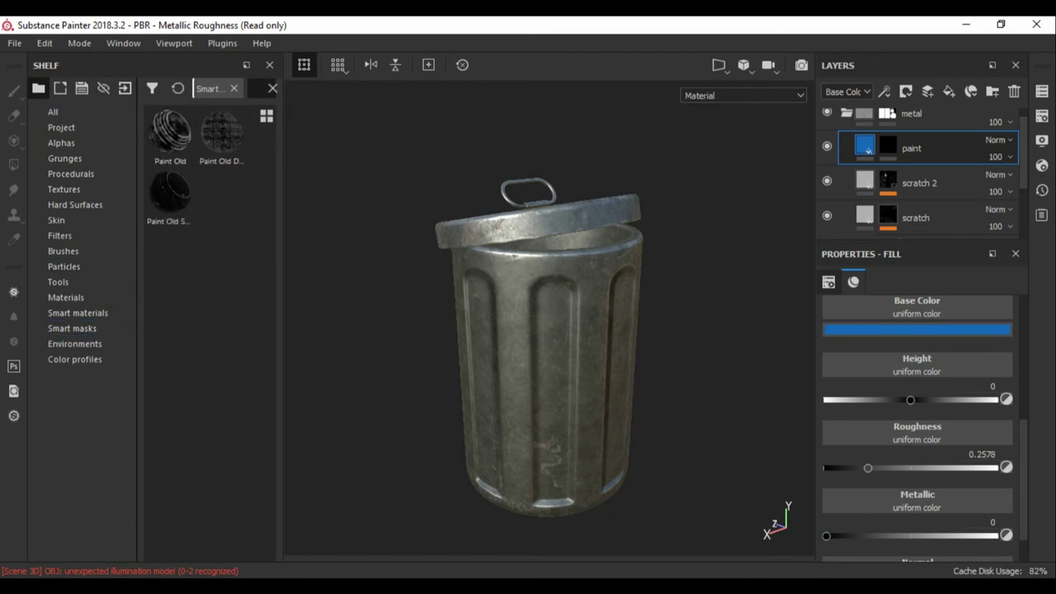
{"action": "left_click_drag", "start_coordinate": [867, 149], "coordinate": [868, 150]}
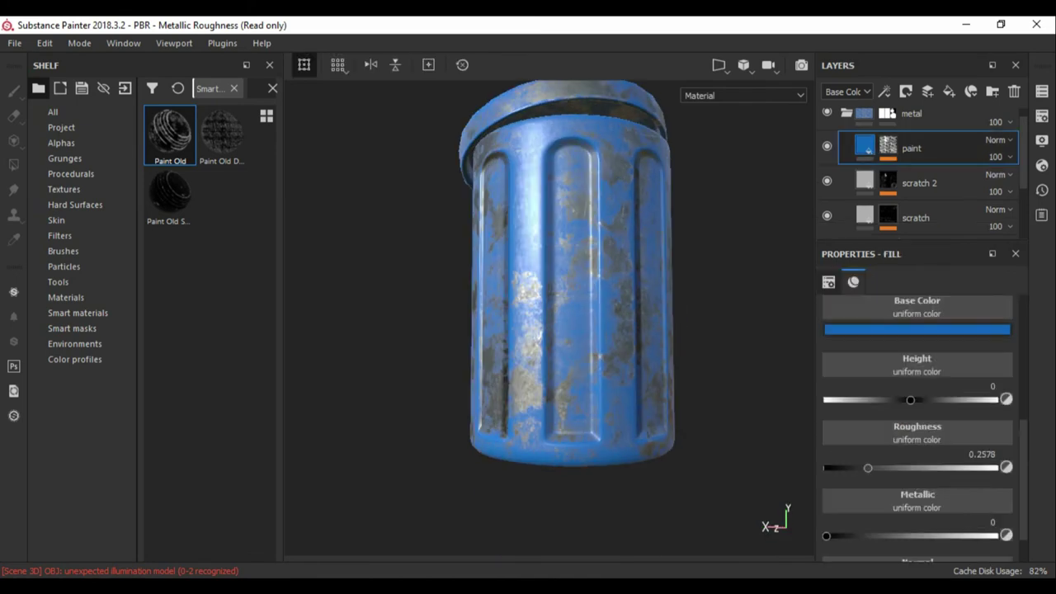
{"action": "left_click", "coordinate": [917, 329]}
{"action": "left_click_drag", "start_coordinate": [944, 410], "coordinate": [945, 429]}
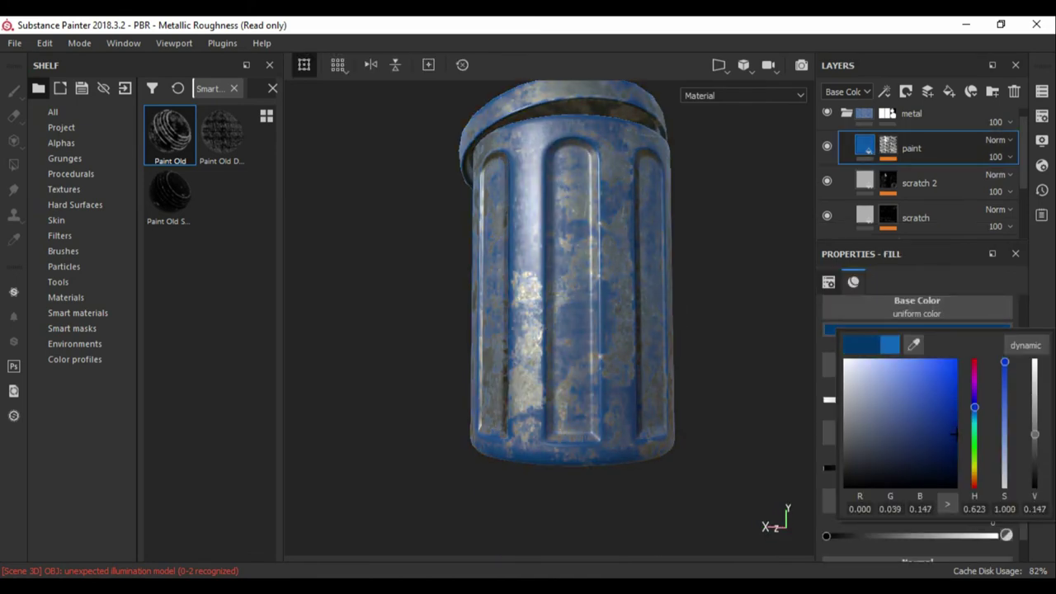
{"action": "left_click_drag", "start_coordinate": [569, 289], "coordinate": [627, 247], "text": "alt"}
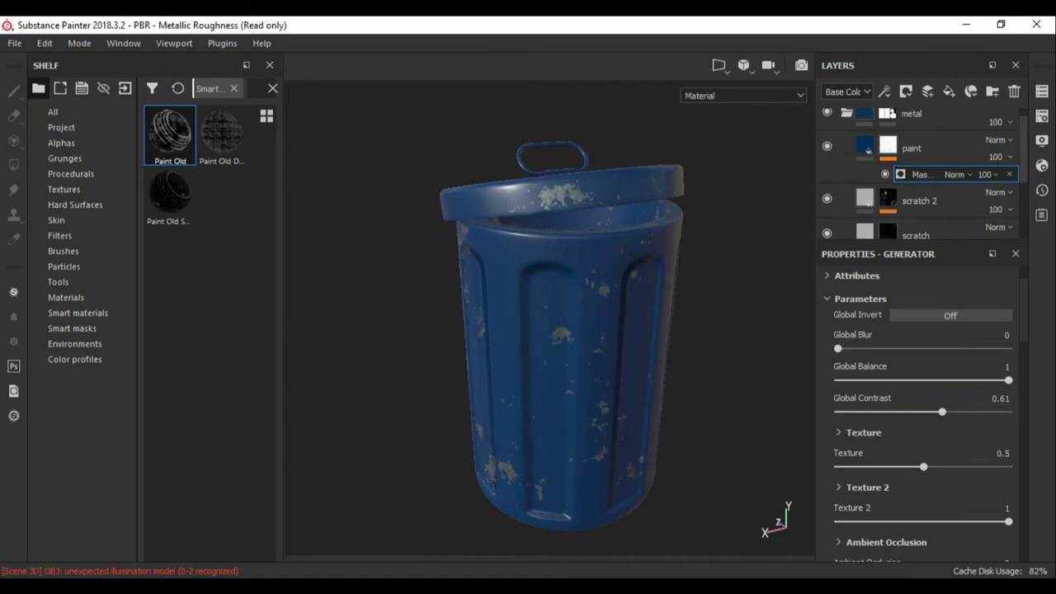
Remove the chipping mask from the paint layer and browse the smart mask collection.
{"action": "scroll", "coordinate": [922, 404], "scroll_direction": "down", "scroll_amount": 5}
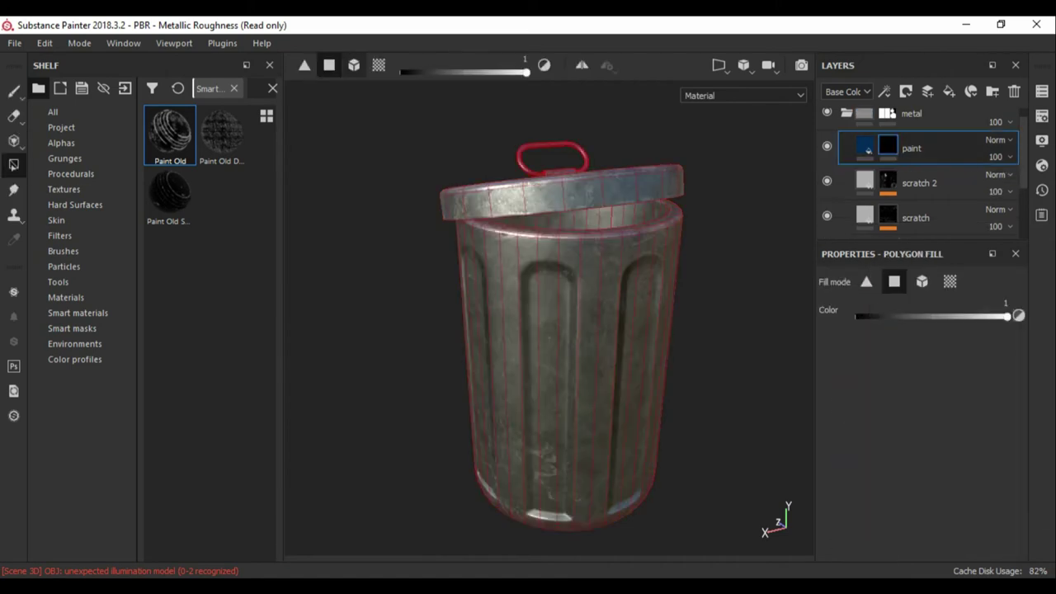
{"action": "left_click", "coordinate": [867, 148]}
{"action": "left_click", "coordinate": [72, 328]}
{"action": "scroll", "coordinate": [210, 329], "scroll_direction": "down", "scroll_amount": 3}
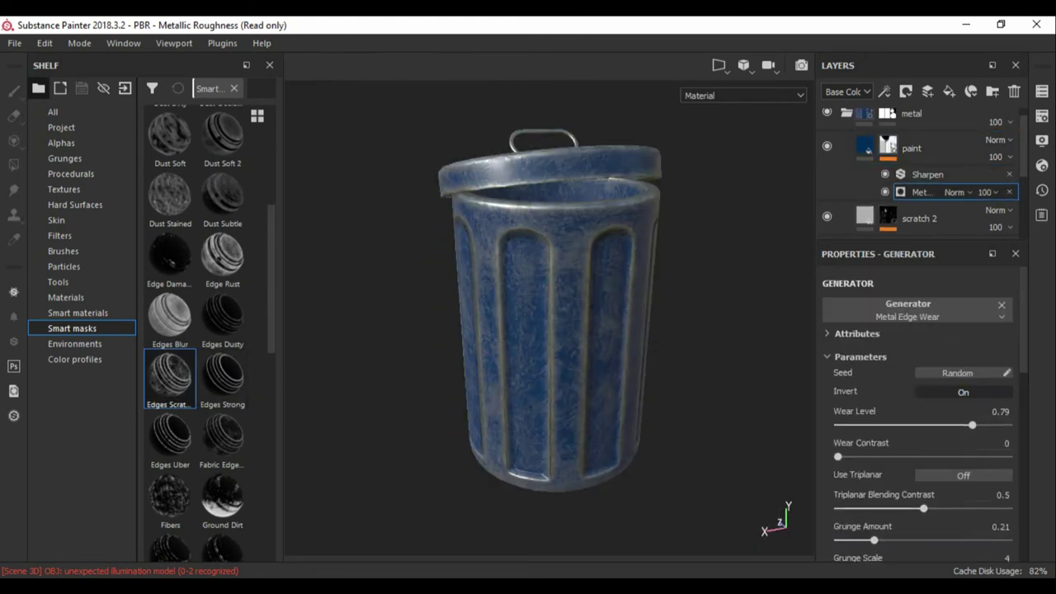
{"action": "scroll", "coordinate": [919, 412], "scroll_direction": "down", "scroll_amount": 5}
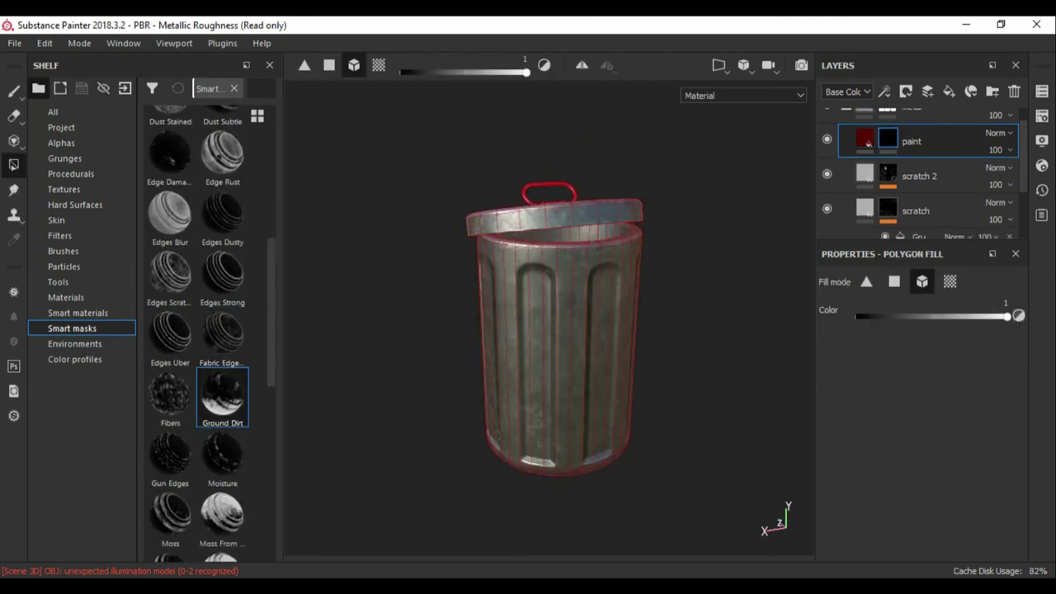
Try the Ground Dirt smart mask on the paint, then reset the paint mask to black.
{"action": "left_click_drag", "start_coordinate": [868, 143], "coordinate": [867, 142]}
{"action": "left_click", "coordinate": [920, 184]}
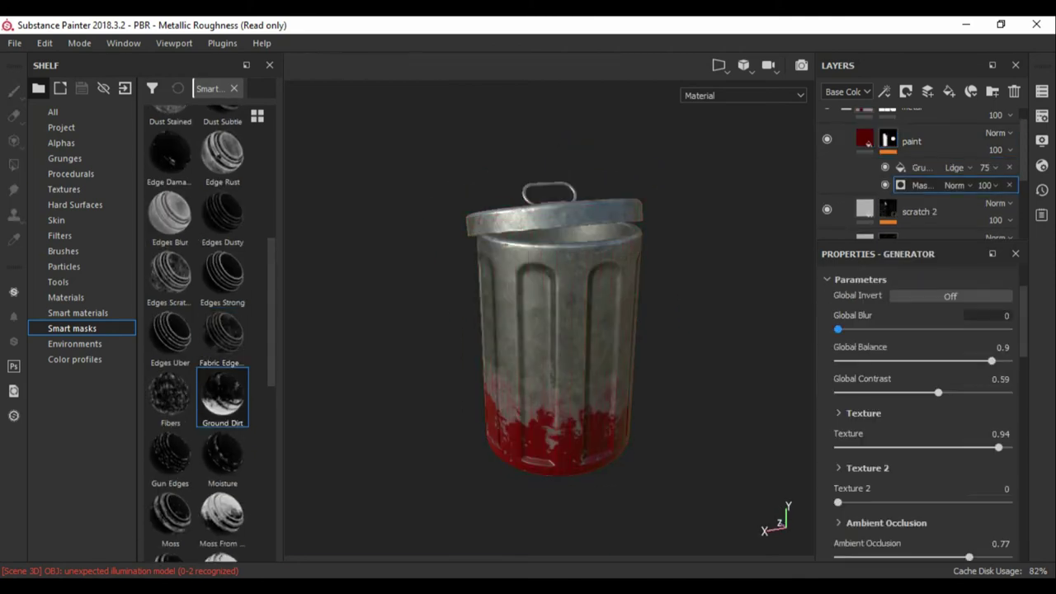
{"action": "left_click", "coordinate": [950, 296]}
{"action": "right_click", "coordinate": [867, 143]}
{"action": "left_click", "coordinate": [903, 168]}
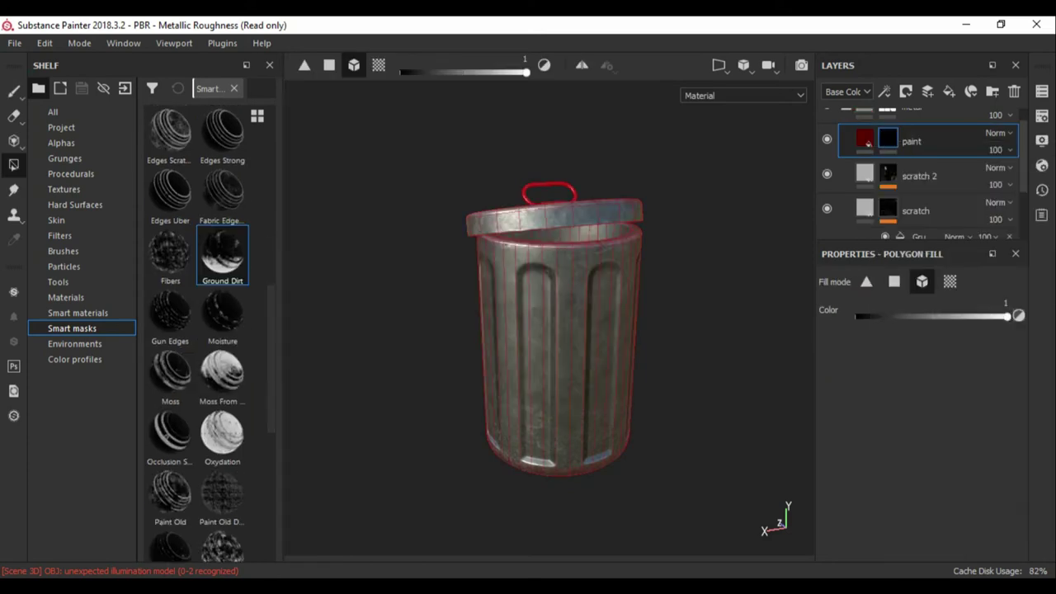
Apply the Paint Old smart mask and change the paint colour to dark blue.
{"action": "left_click_drag", "start_coordinate": [867, 143], "coordinate": [868, 142]}
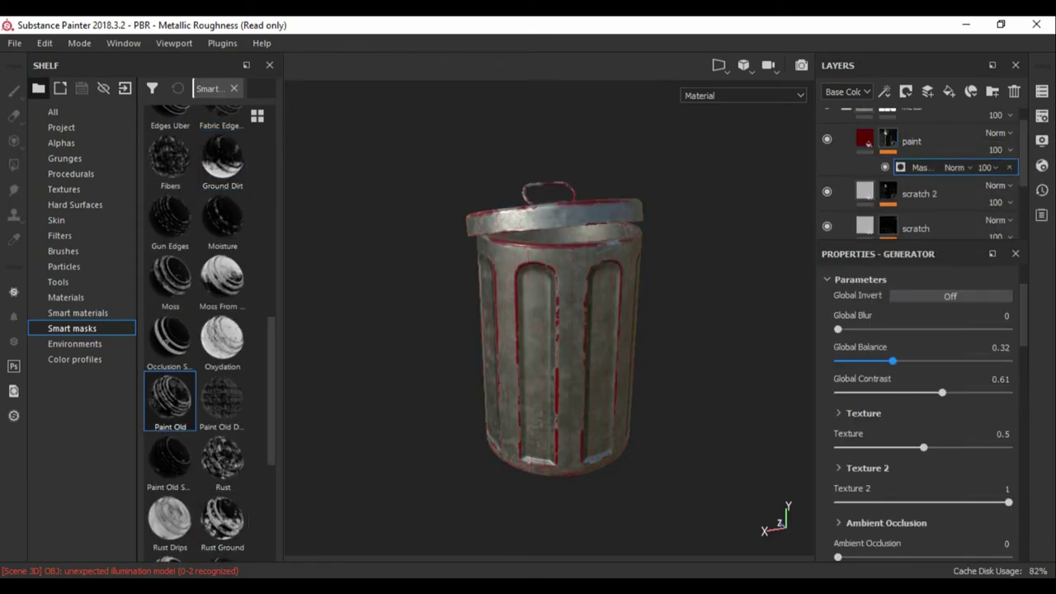
{"action": "left_click", "coordinate": [866, 141]}
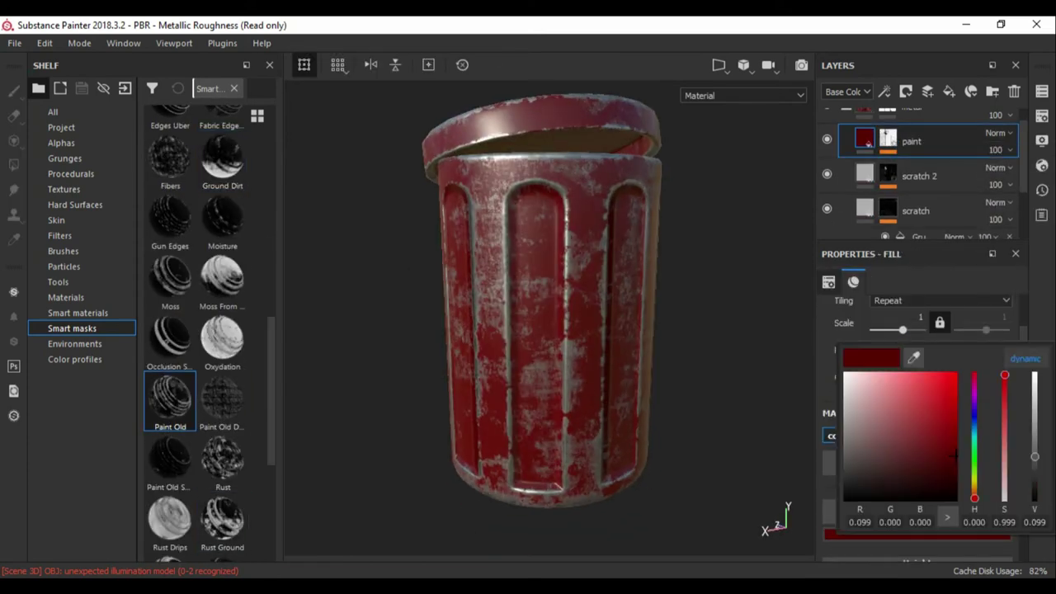
{"action": "left_click_drag", "start_coordinate": [950, 452], "coordinate": [934, 424]}
{"action": "mouse_move", "coordinate": [974, 498]}
{"action": "left_mouse_down"}
{"action": "mouse_move", "coordinate": [974, 407]}
{"action": "mouse_move", "coordinate": [945, 454]}
{"action": "left_mouse_up"}
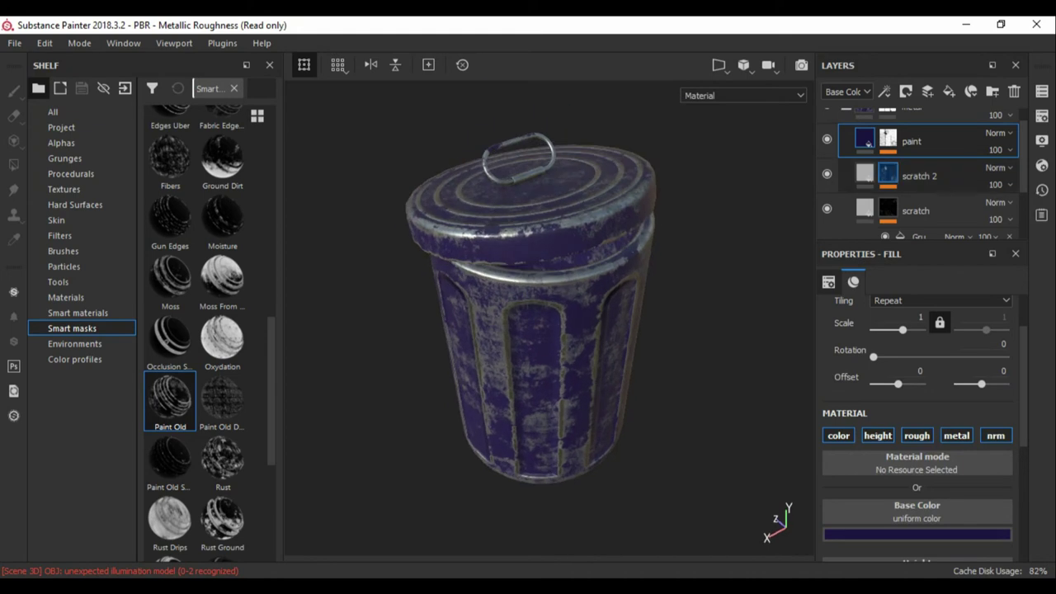
Lower the paint mask's balance and texture, set curvature to 0.84, and review the iron layer.
{"action": "left_click_drag", "start_coordinate": [902, 360], "coordinate": [898, 360]}
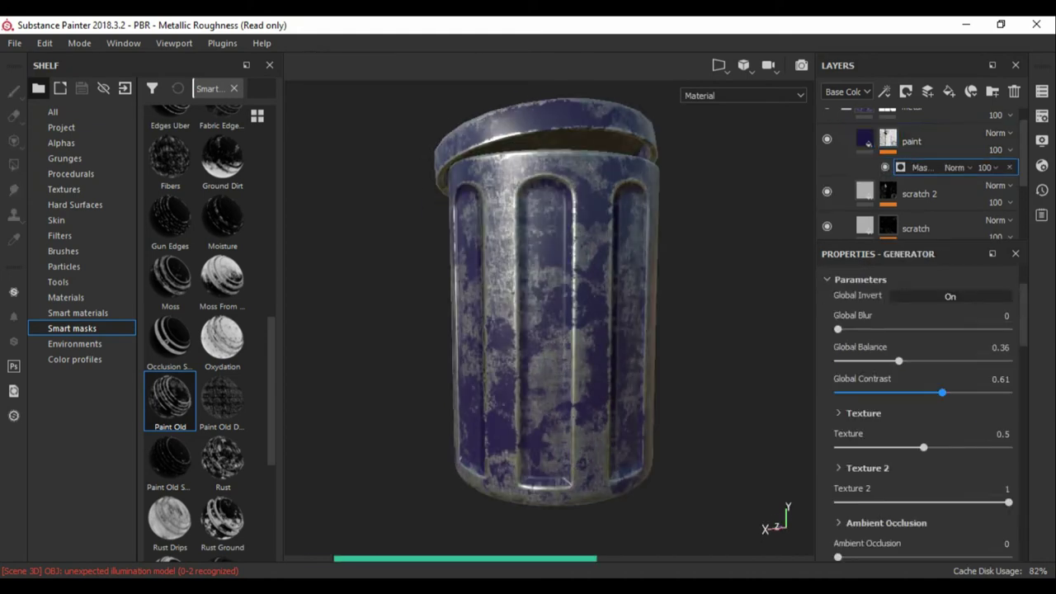
{"action": "scroll", "coordinate": [922, 379], "scroll_direction": "down", "scroll_amount": 3}
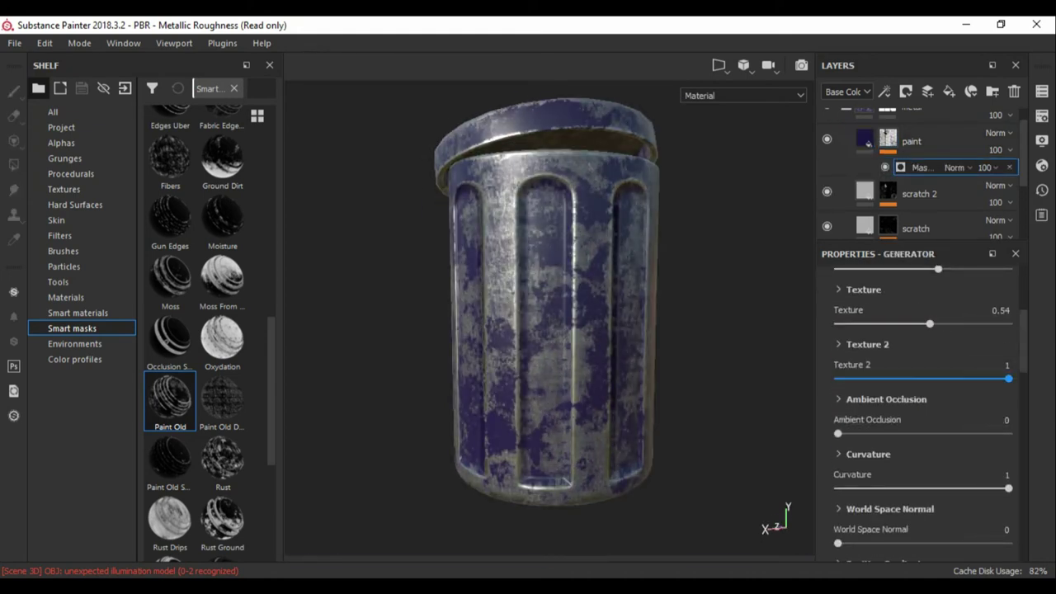
{"action": "left_click_drag", "start_coordinate": [948, 323], "coordinate": [926, 323]}
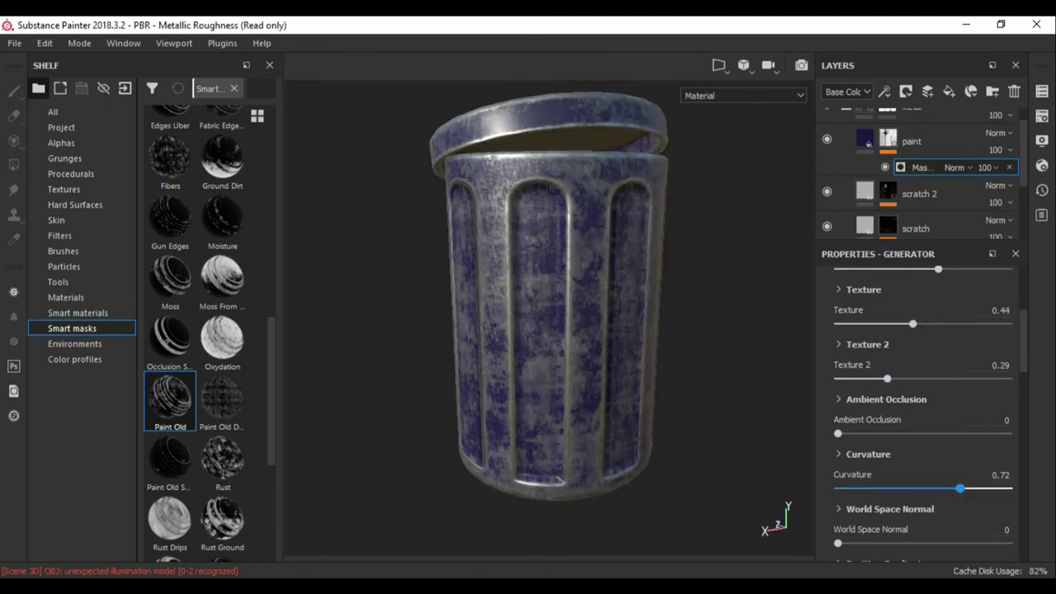
{"action": "left_click_drag", "start_coordinate": [959, 488], "coordinate": [980, 488]}
{"action": "left_click_drag", "start_coordinate": [544, 289], "coordinate": [545, 346], "text": "alt"}
{"action": "scroll", "coordinate": [922, 412], "scroll_direction": "down", "scroll_amount": 3}
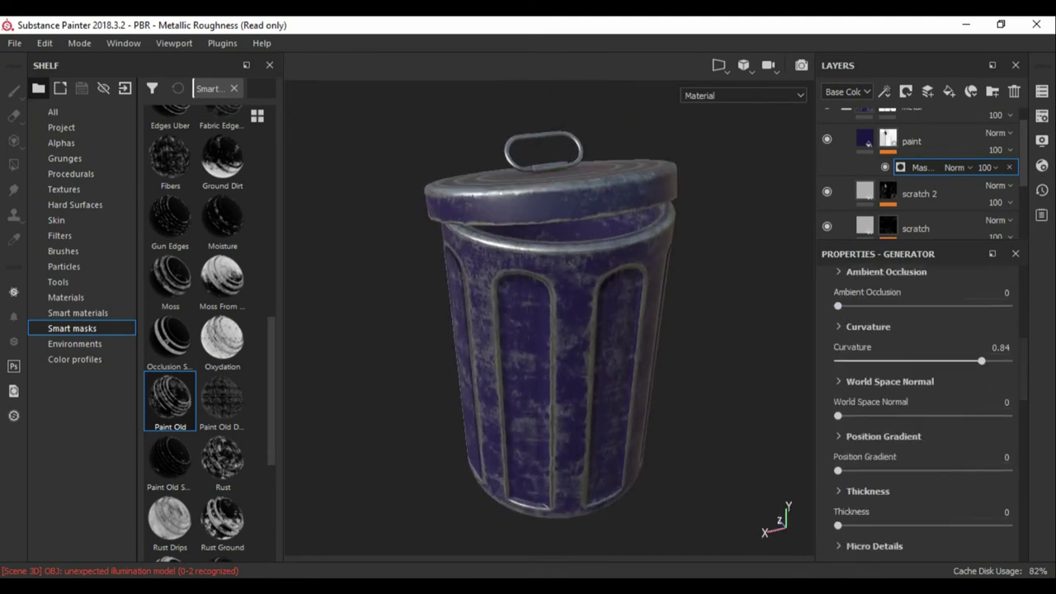
{"action": "scroll", "coordinate": [922, 412], "scroll_direction": "down", "scroll_amount": 5}
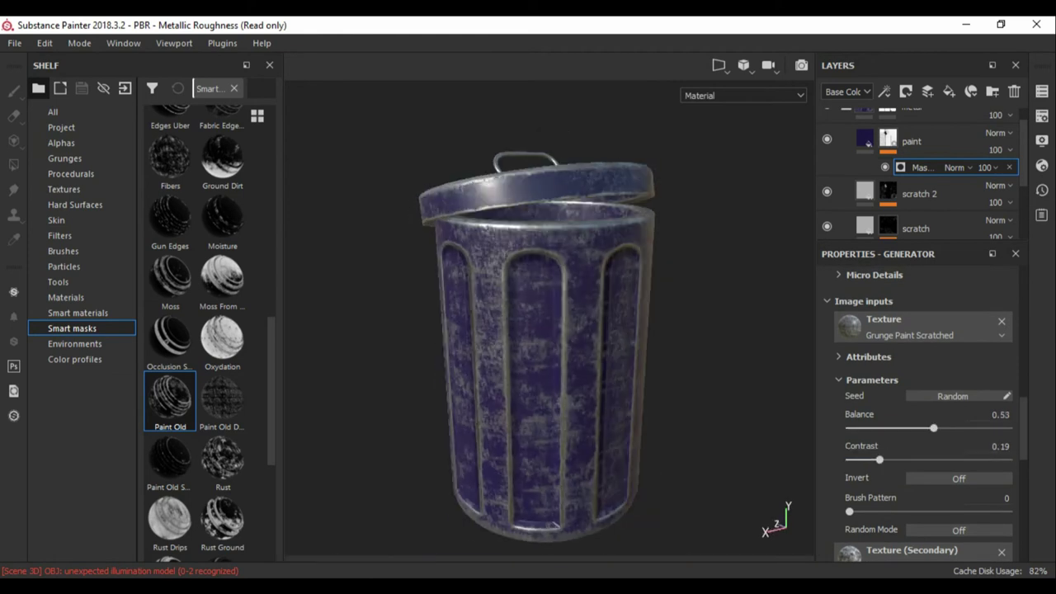
{"action": "scroll", "coordinate": [549, 318], "scroll_direction": "up", "scroll_amount": 3}
{"action": "scroll", "coordinate": [549, 318], "scroll_direction": "up", "scroll_amount": 3}
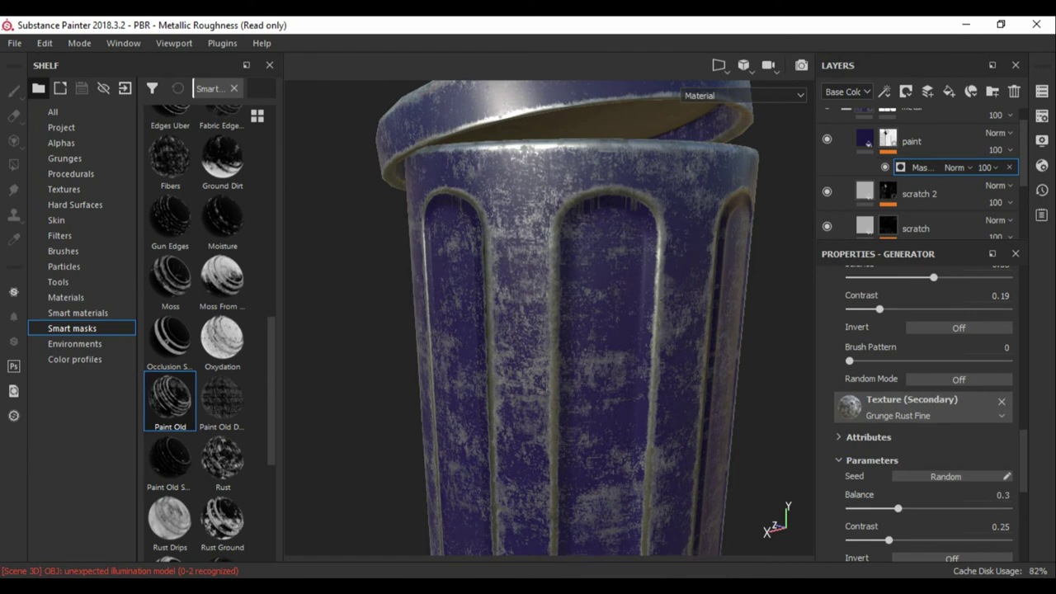
{"action": "scroll", "coordinate": [549, 317], "scroll_direction": "down", "scroll_amount": 5}
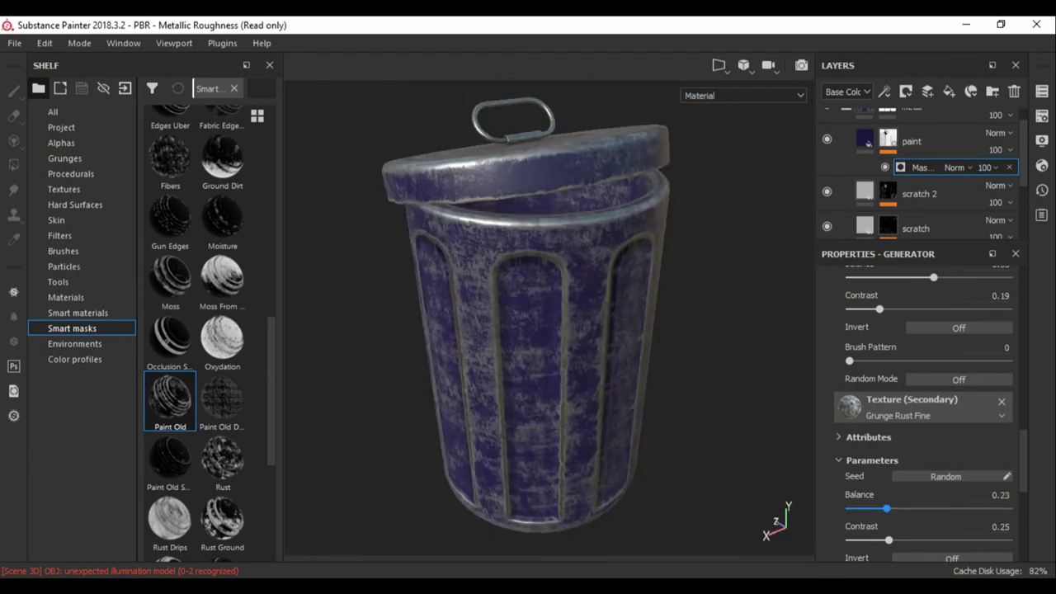
{"action": "left_click", "coordinate": [913, 218]}
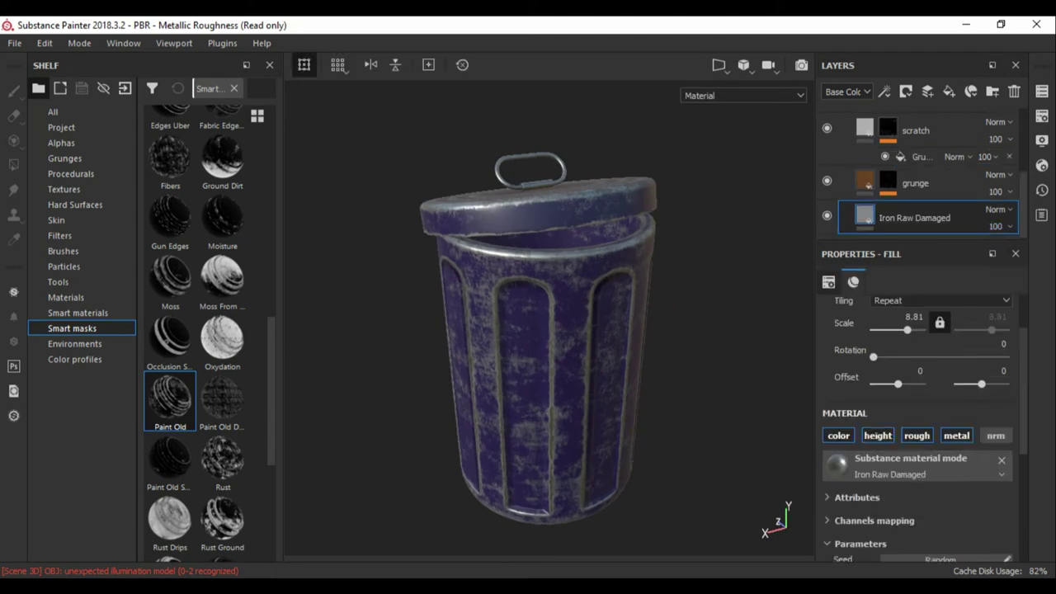
{"action": "left_click", "coordinate": [833, 375]}
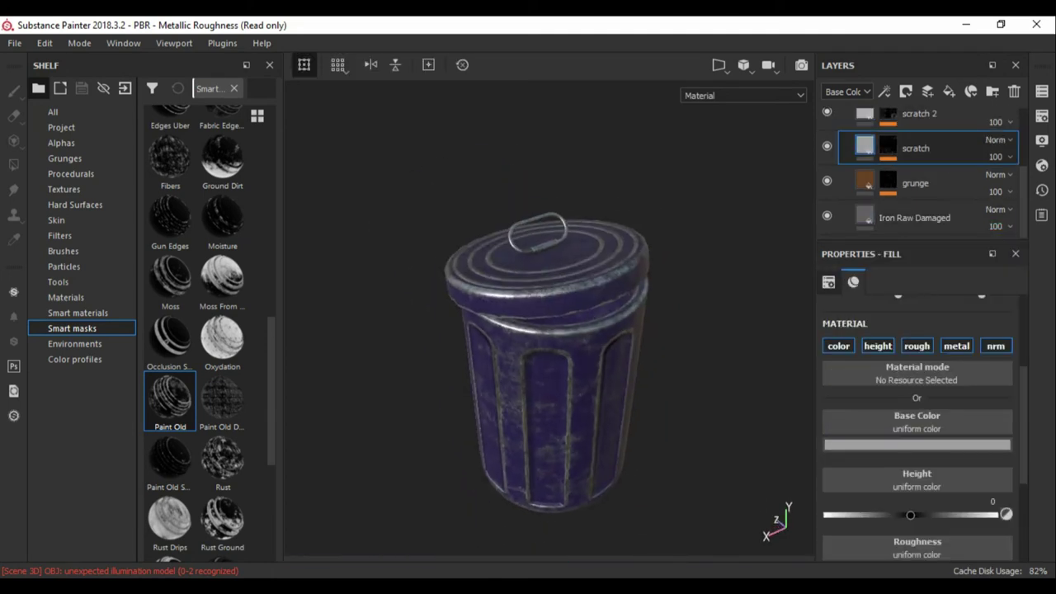
Pick the Dirt 1 brush, after trying Sponge, for painting the paint layer's mask.
{"action": "type", "text": "surface"}
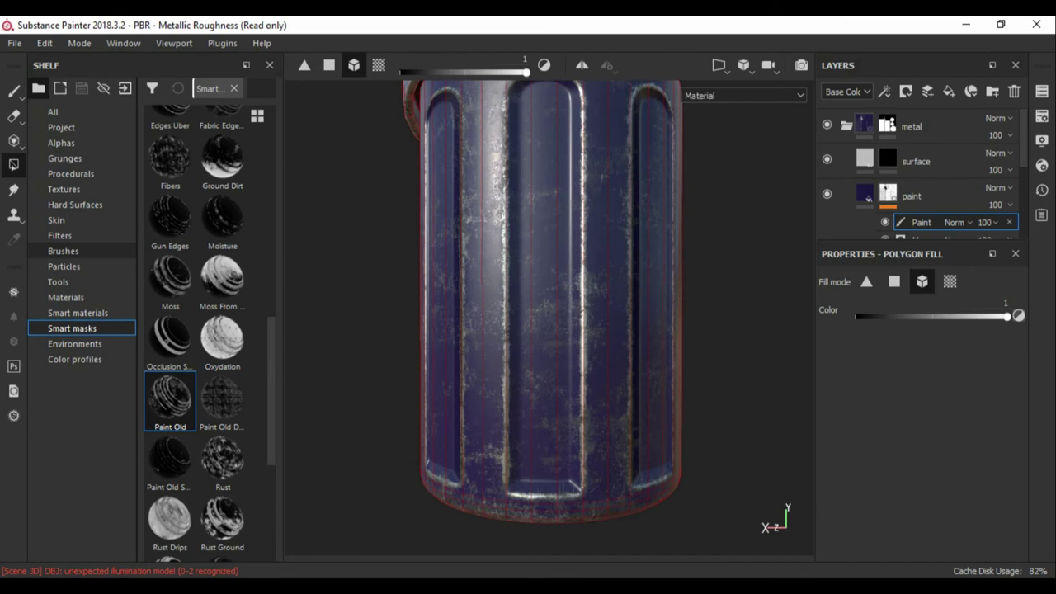
{"action": "left_click", "coordinate": [63, 251]}
{"action": "scroll", "coordinate": [210, 330], "scroll_direction": "down", "scroll_amount": 5}
{"action": "scroll", "coordinate": [209, 330], "scroll_direction": "down", "scroll_amount": 5}
{"action": "scroll", "coordinate": [210, 330], "scroll_direction": "down", "scroll_amount": 5}
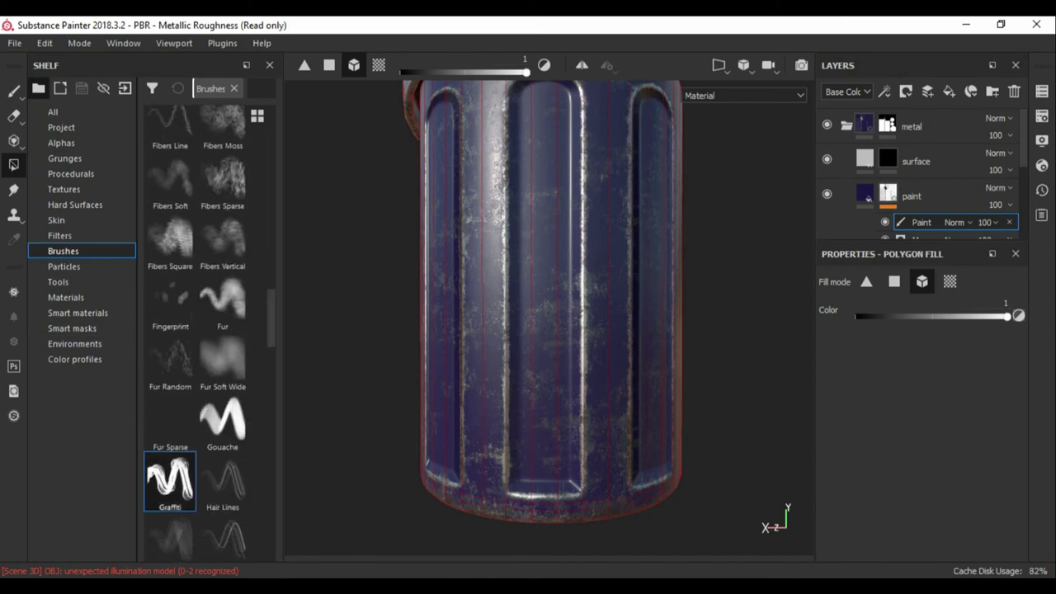
{"action": "left_click", "coordinate": [170, 481]}
{"action": "scroll", "coordinate": [210, 330], "scroll_direction": "down", "scroll_amount": 5}
{"action": "scroll", "coordinate": [209, 330], "scroll_direction": "down", "scroll_amount": 5}
{"action": "scroll", "coordinate": [209, 330], "scroll_direction": "down", "scroll_amount": 5}
{"action": "left_click", "coordinate": [222, 462]}
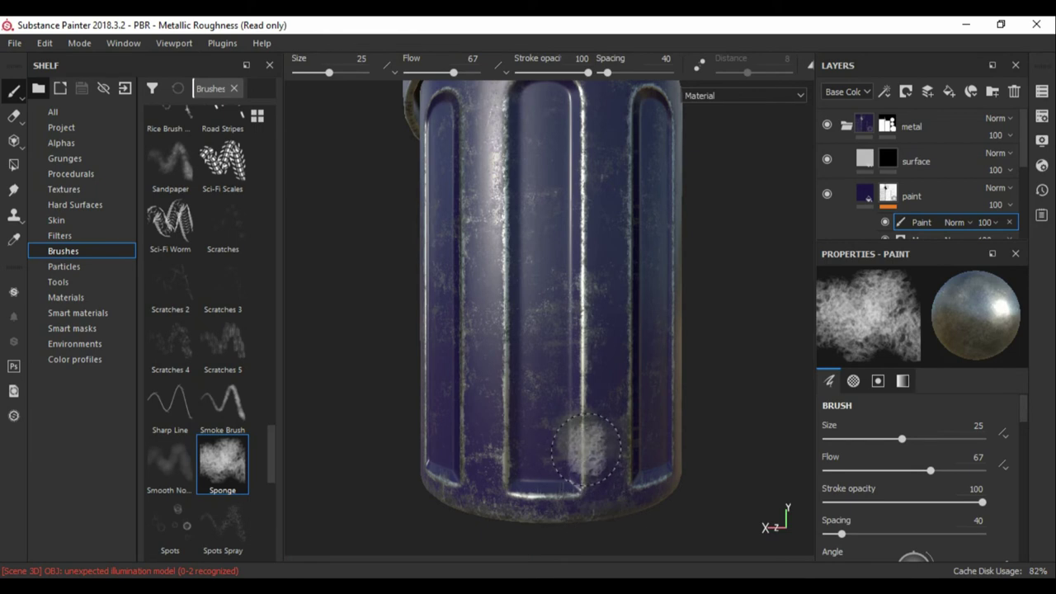
{"action": "scroll", "coordinate": [916, 479], "scroll_direction": "down", "scroll_amount": 3}
{"action": "scroll", "coordinate": [915, 478], "scroll_direction": "down", "scroll_amount": 3}
{"action": "scroll", "coordinate": [915, 479], "scroll_direction": "up", "scroll_amount": 6}
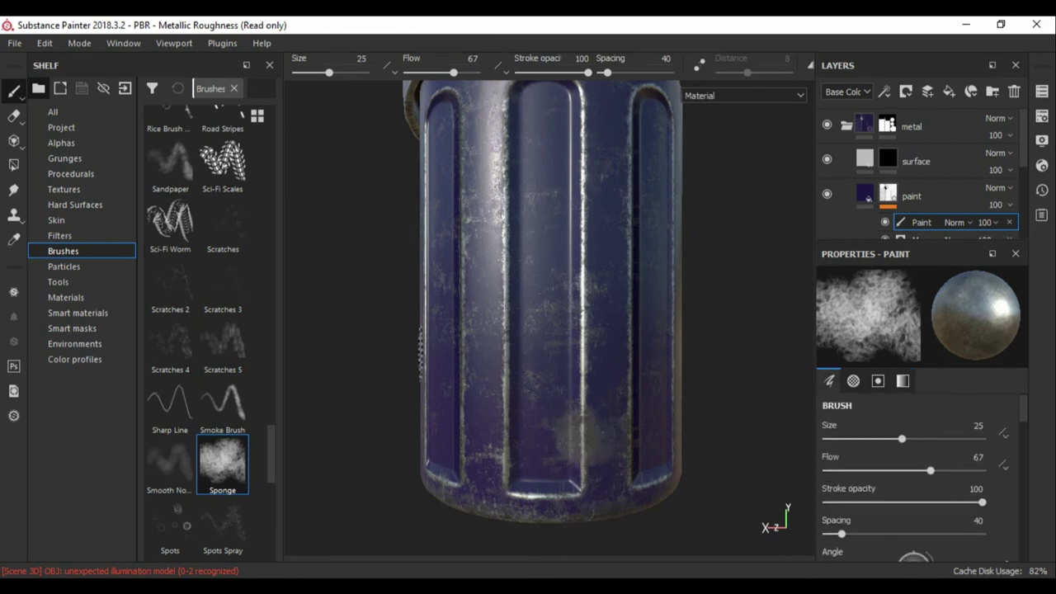
{"action": "scroll", "coordinate": [209, 330], "scroll_direction": "up", "scroll_amount": 5}
{"action": "scroll", "coordinate": [210, 330], "scroll_direction": "up", "scroll_amount": 5}
{"action": "left_click", "coordinate": [222, 322]}
View only the Base Color channel and restore the Dirt 1 paint effect after deleting it.
{"action": "scroll", "coordinate": [915, 462], "scroll_direction": "down", "scroll_amount": 3}
{"action": "scroll", "coordinate": [915, 462], "scroll_direction": "down", "scroll_amount": 3}
{"action": "scroll", "coordinate": [915, 462], "scroll_direction": "down", "scroll_amount": 3}
{"action": "scroll", "coordinate": [915, 461], "scroll_direction": "down", "scroll_amount": 2}
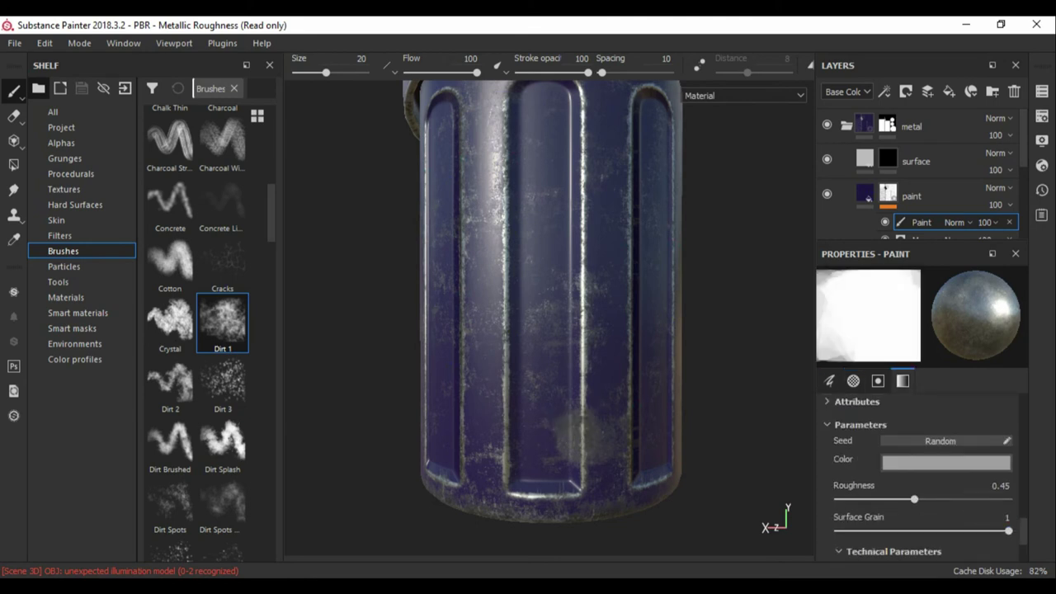
{"action": "scroll", "coordinate": [915, 462], "scroll_direction": "up", "scroll_amount": 1}
{"action": "key", "text": "c"}
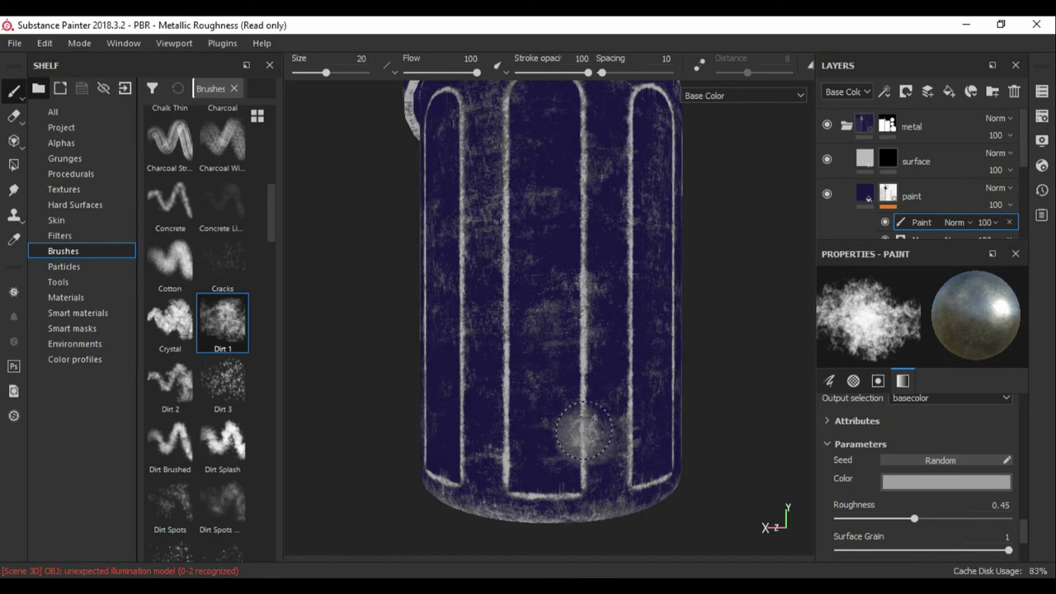
{"action": "scroll", "coordinate": [915, 462], "scroll_direction": "up", "scroll_amount": 5}
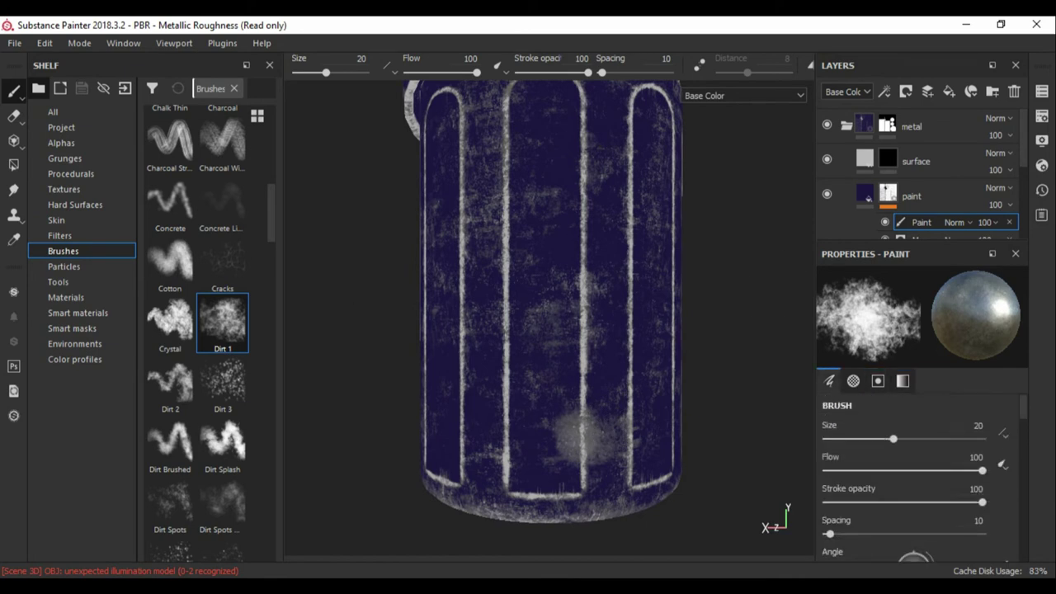
{"action": "left_click", "coordinate": [1008, 221]}
{"action": "scroll", "coordinate": [922, 413], "scroll_direction": "down", "scroll_amount": 5}
{"action": "scroll", "coordinate": [922, 413], "scroll_direction": "up", "scroll_amount": 2}
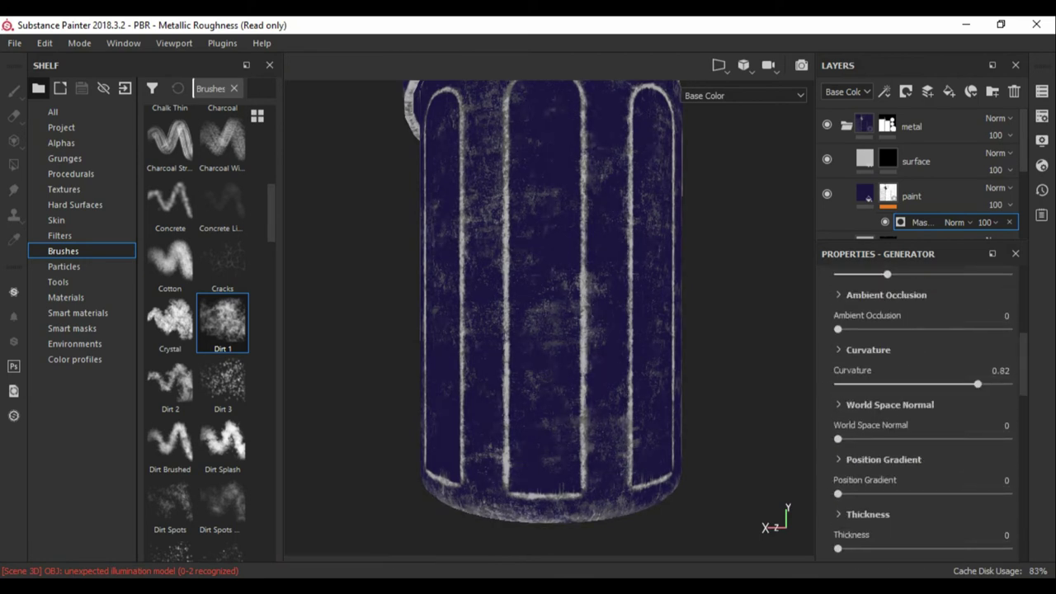
{"action": "key", "text": "ctrl+z"}
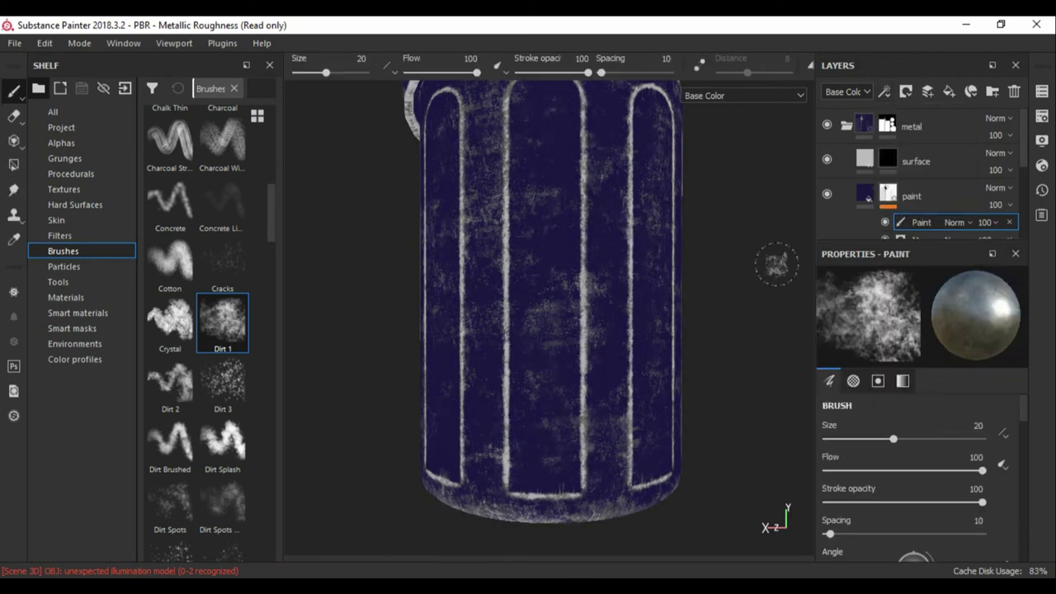
Restore the dusty blue paint through undo and redo, and review the paint mask's generator.
{"action": "scroll", "coordinate": [915, 478], "scroll_direction": "down", "scroll_amount": 3}
{"action": "scroll", "coordinate": [915, 478], "scroll_direction": "down", "scroll_amount": 3}
{"action": "scroll", "coordinate": [915, 478], "scroll_direction": "down", "scroll_amount": 3}
{"action": "scroll", "coordinate": [916, 478], "scroll_direction": "down", "scroll_amount": 3}
{"action": "scroll", "coordinate": [915, 479], "scroll_direction": "down", "scroll_amount": 3}
{"action": "scroll", "coordinate": [916, 478], "scroll_direction": "down", "scroll_amount": 2}
{"action": "key", "text": "ctrl+z"}
{"action": "key", "text": "ctrl+z"}
{"action": "key", "text": "ctrl+z"}
{"action": "key", "text": "ctrl+z"}
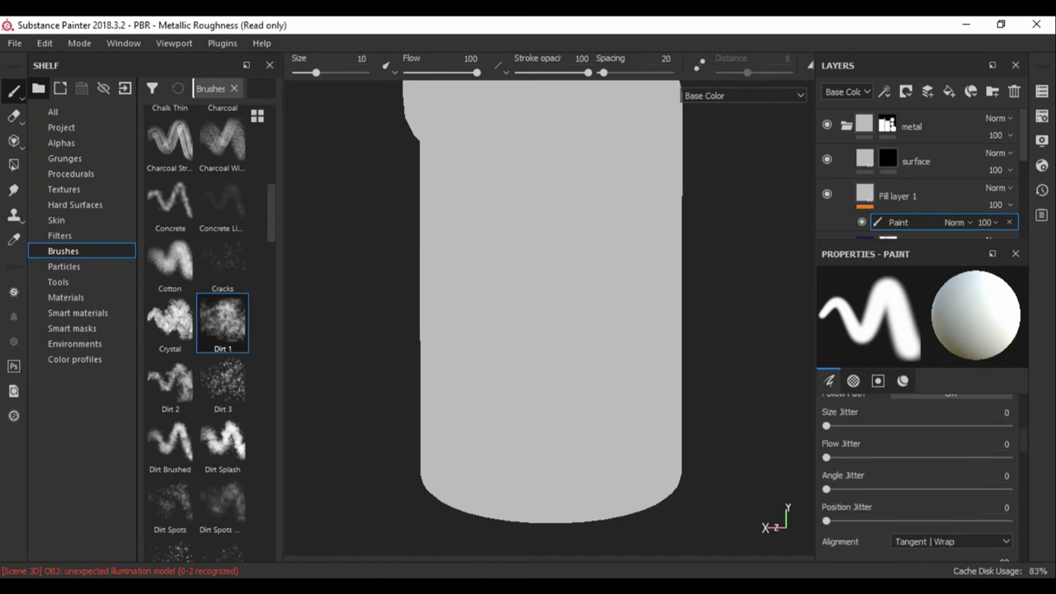
{"action": "key", "text": "ctrl+y"}
{"action": "key", "text": "ctrl+y"}
{"action": "key", "text": "ctrl+y"}
{"action": "key", "text": "ctrl+y"}
{"action": "key", "text": "1"}
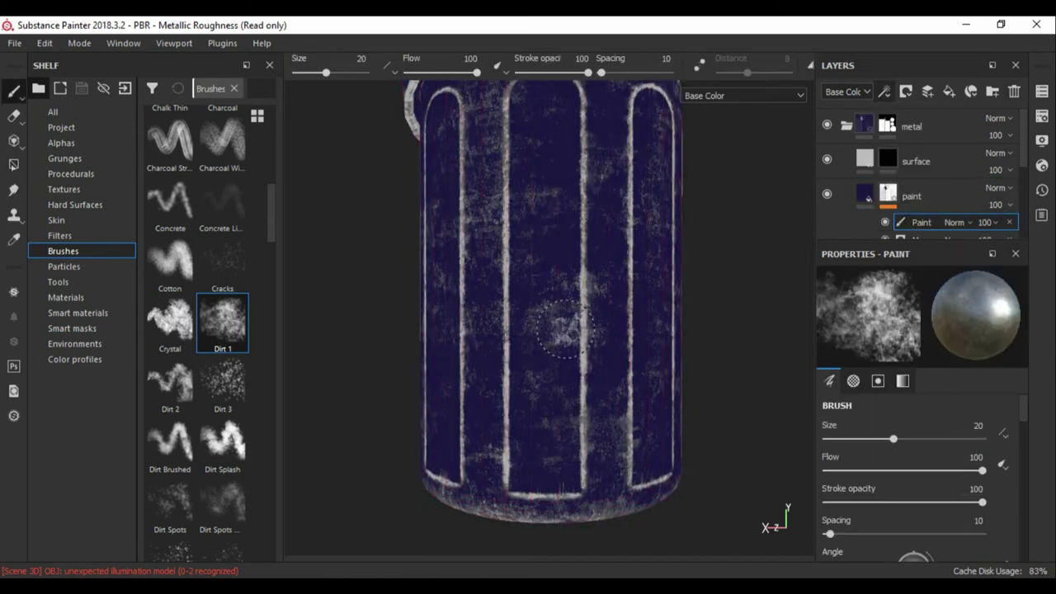
{"action": "scroll", "coordinate": [915, 462], "scroll_direction": "down", "scroll_amount": 3}
{"action": "scroll", "coordinate": [916, 462], "scroll_direction": "up", "scroll_amount": 3}
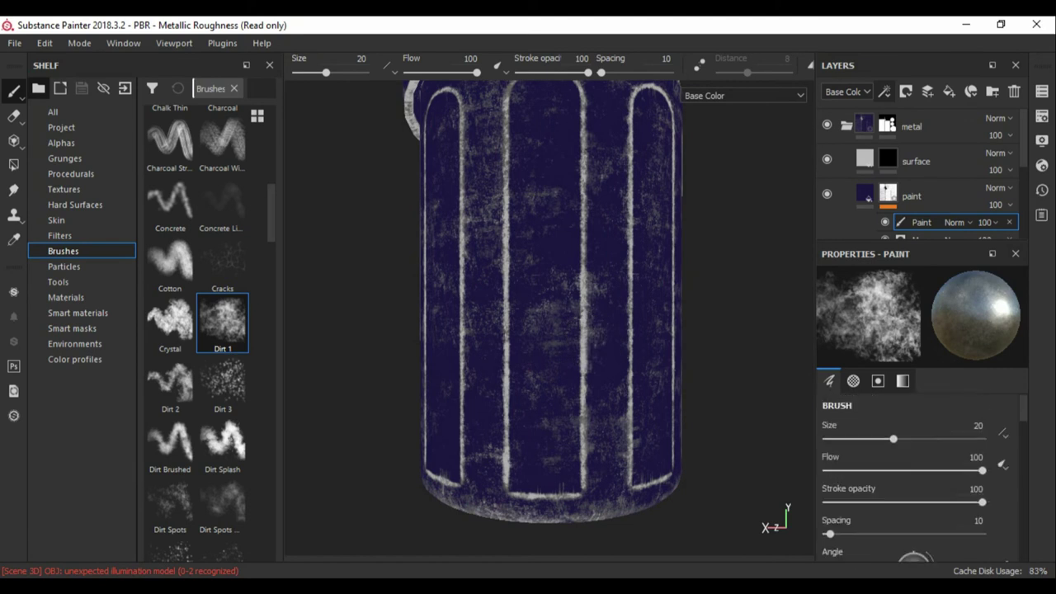
{"action": "left_click", "coordinate": [916, 222]}
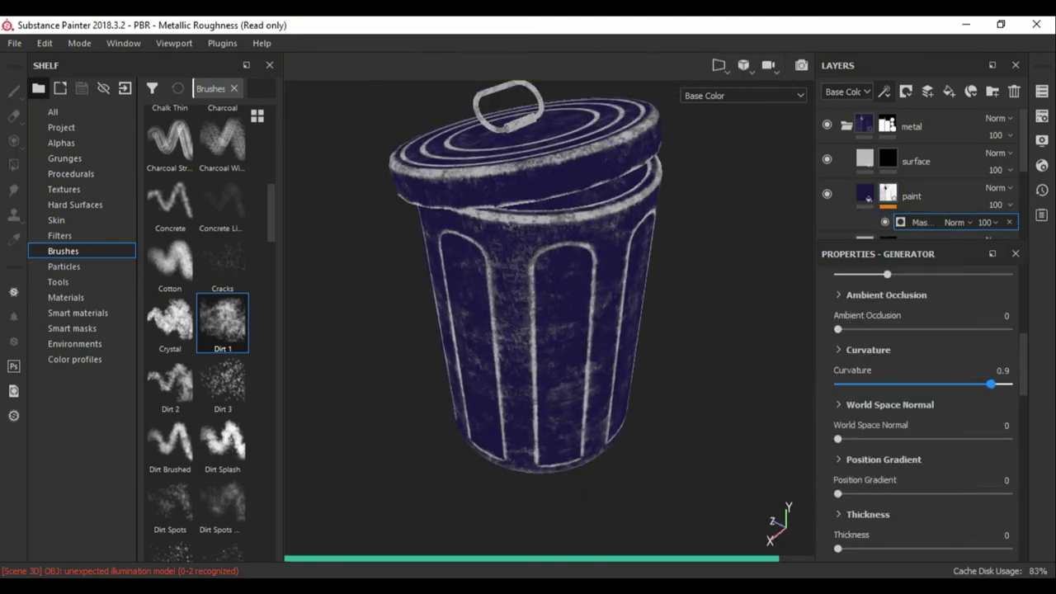
Show the full material in the viewport and set the paint mask generator's curvature to 0.83.
{"action": "left_click", "coordinate": [915, 195]}
{"action": "key", "text": "m"}
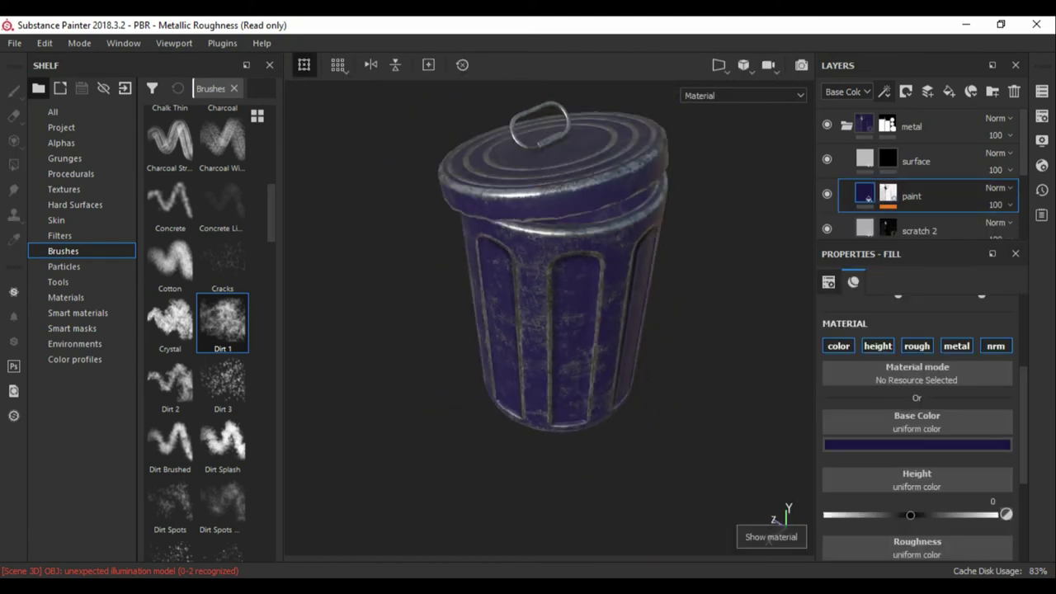
{"action": "scroll", "coordinate": [544, 314], "scroll_direction": "up", "scroll_amount": 3}
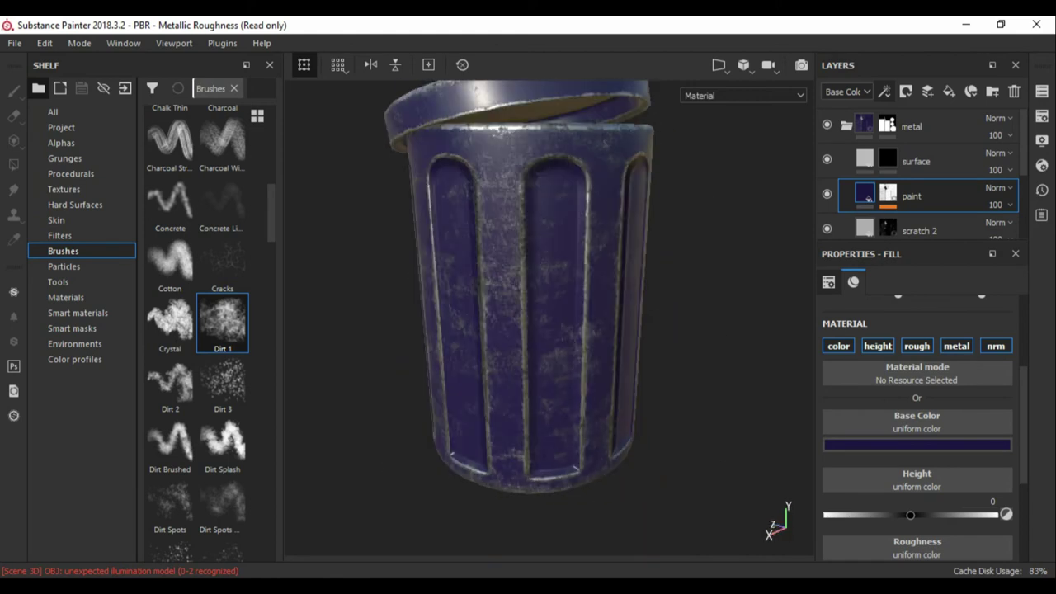
{"action": "left_click_drag", "start_coordinate": [544, 314], "coordinate": [594, 314], "text": "alt"}
{"action": "left_click", "coordinate": [888, 193]}
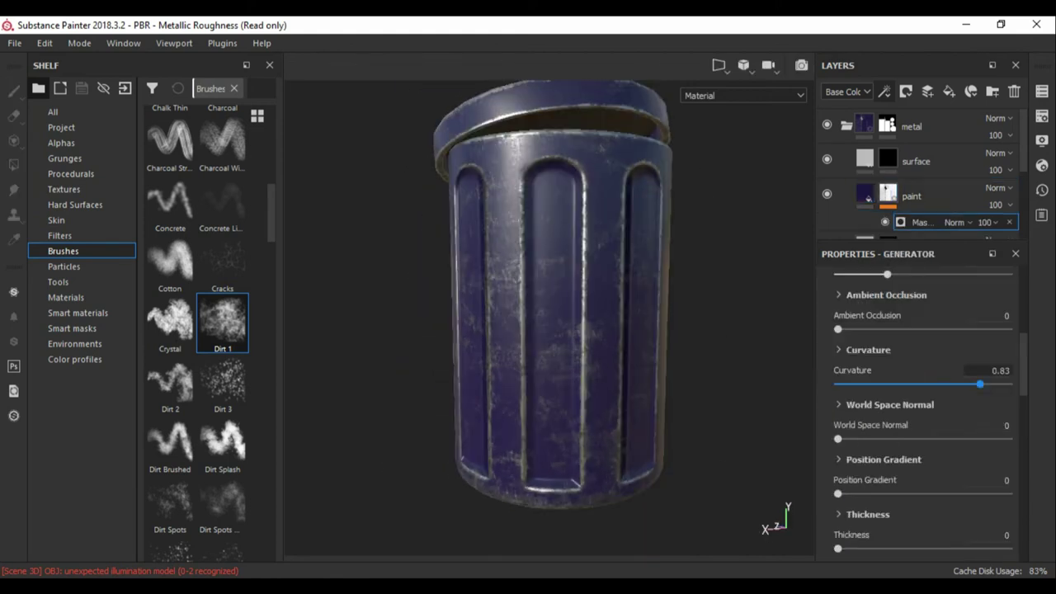
{"action": "scroll", "coordinate": [206, 330], "scroll_direction": "up", "scroll_amount": 3}
{"action": "scroll", "coordinate": [206, 330], "scroll_direction": "down", "scroll_amount": 5}
Select the surface layer and scroll the shelf's All category to find Fractal Sum 1.
{"action": "left_click", "coordinate": [915, 161]}
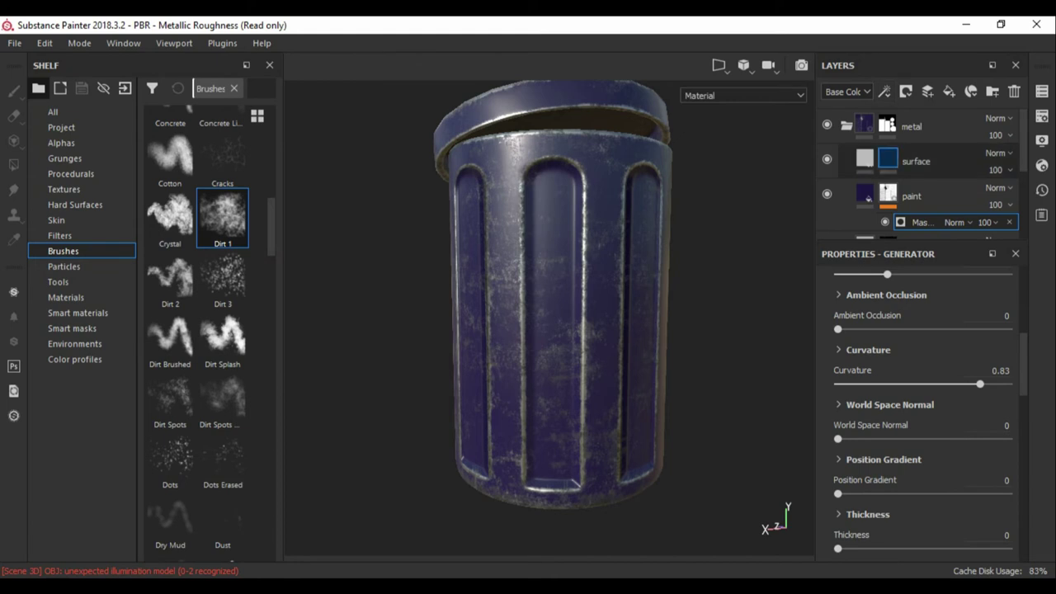
{"action": "left_click", "coordinate": [53, 111]}
{"action": "scroll", "coordinate": [198, 329], "scroll_direction": "down", "scroll_amount": 5}
{"action": "scroll", "coordinate": [198, 329], "scroll_direction": "down", "scroll_amount": 5}
{"action": "scroll", "coordinate": [198, 330], "scroll_direction": "down", "scroll_amount": 5}
{"action": "scroll", "coordinate": [196, 330], "scroll_direction": "down", "scroll_amount": 5}
{"action": "scroll", "coordinate": [197, 330], "scroll_direction": "down", "scroll_amount": 5}
{"action": "scroll", "coordinate": [196, 330], "scroll_direction": "down", "scroll_amount": 5}
{"action": "scroll", "coordinate": [197, 330], "scroll_direction": "down", "scroll_amount": 5}
{"action": "scroll", "coordinate": [196, 330], "scroll_direction": "down", "scroll_amount": 5}
{"action": "scroll", "coordinate": [196, 330], "scroll_direction": "down", "scroll_amount": 3}
{"action": "scroll", "coordinate": [196, 330], "scroll_direction": "down", "scroll_amount": 5}
{"action": "scroll", "coordinate": [196, 330], "scroll_direction": "down", "scroll_amount": 5}
{"action": "scroll", "coordinate": [197, 330], "scroll_direction": "down", "scroll_amount": 5}
{"action": "scroll", "coordinate": [196, 330], "scroll_direction": "down", "scroll_amount": 5}
{"action": "scroll", "coordinate": [196, 330], "scroll_direction": "down", "scroll_amount": 5}
{"action": "scroll", "coordinate": [197, 329], "scroll_direction": "down", "scroll_amount": 5}
{"action": "scroll", "coordinate": [196, 330], "scroll_direction": "down", "scroll_amount": 5}
{"action": "scroll", "coordinate": [197, 330], "scroll_direction": "down", "scroll_amount": 5}
{"action": "scroll", "coordinate": [196, 330], "scroll_direction": "down", "scroll_amount": 3}
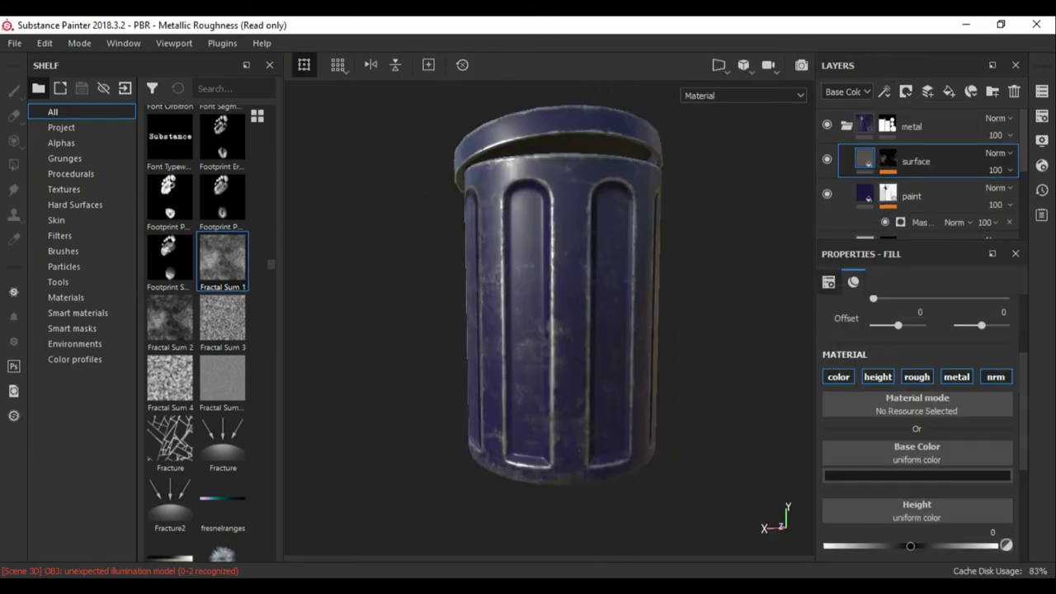
Add a Paint effect to the surface mask and choose the Sponge brush.
{"action": "scroll", "coordinate": [916, 412], "scroll_direction": "down", "scroll_amount": 3}
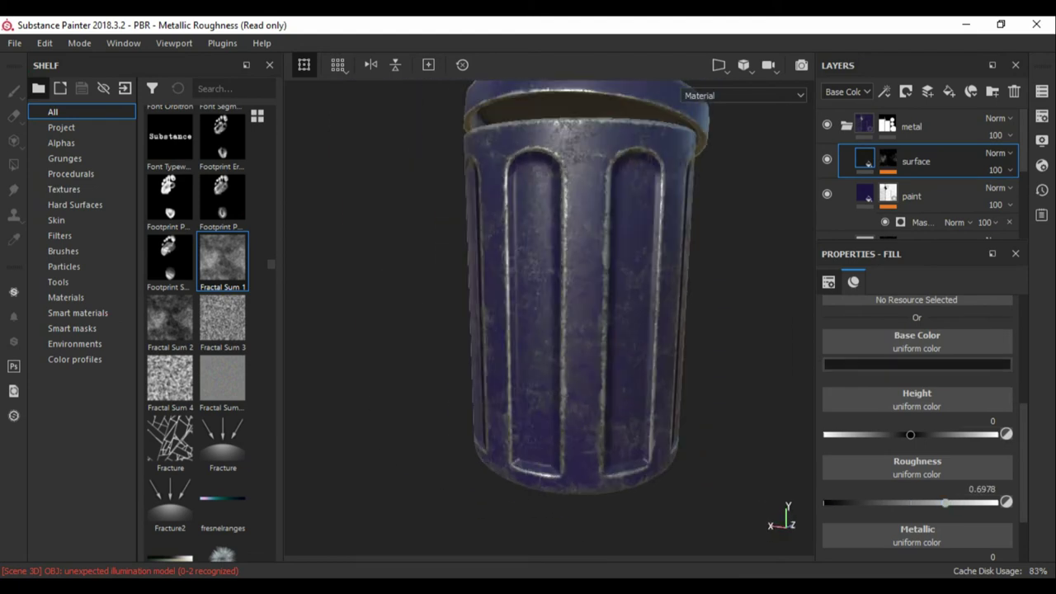
{"action": "left_click", "coordinate": [883, 91]}
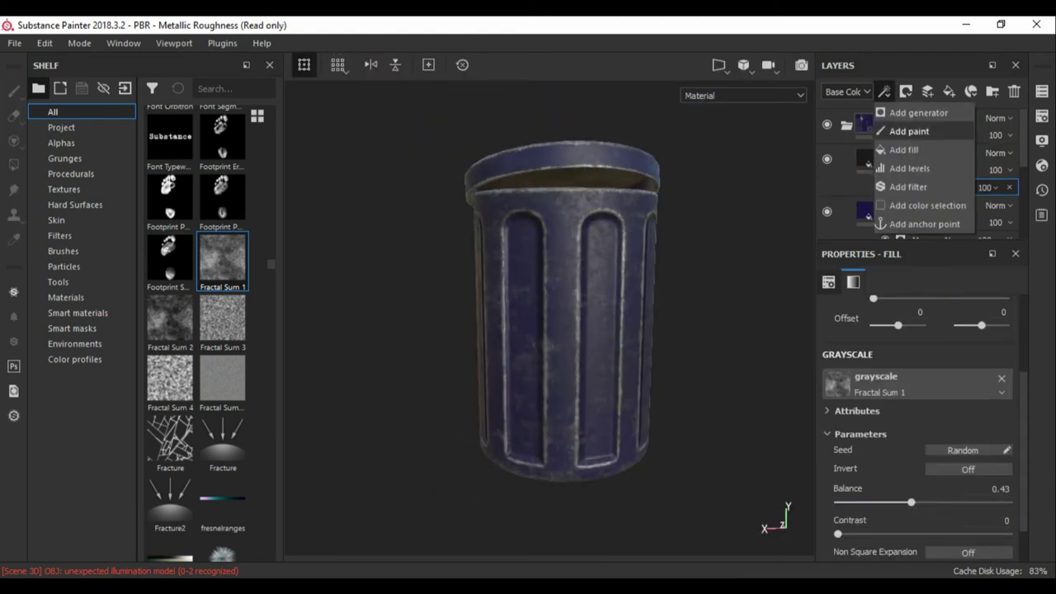
{"action": "left_click", "coordinate": [907, 130]}
{"action": "scroll", "coordinate": [917, 470], "scroll_direction": "down", "scroll_amount": 5}
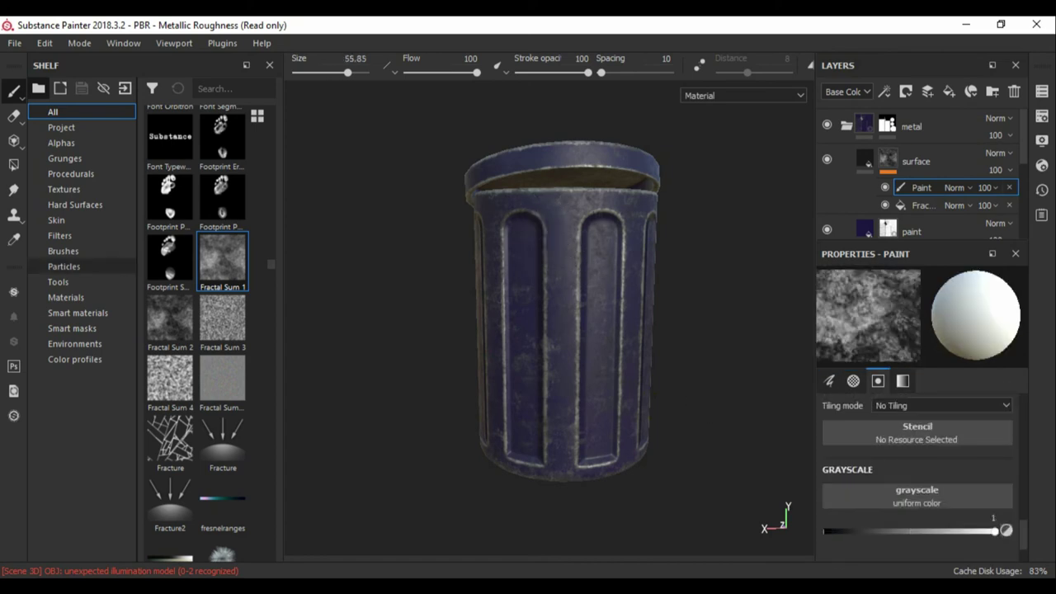
{"action": "left_click", "coordinate": [63, 250]}
{"action": "left_click", "coordinate": [170, 256]}
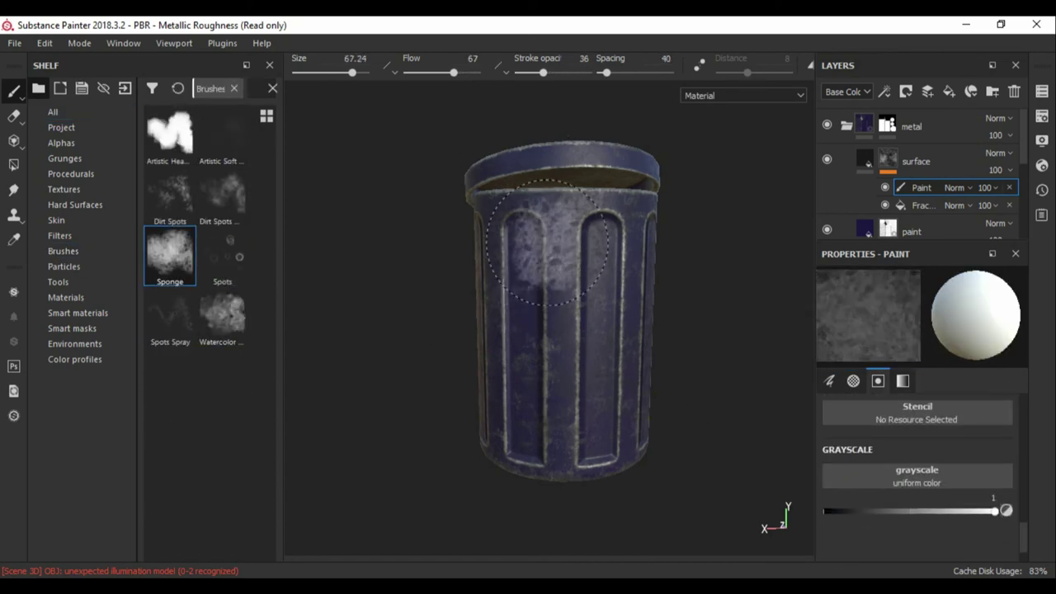
Sponge white and black dusty patches into the surface mask near the can's base.
{"action": "mouse_move", "coordinate": [328, 360]}
{"action": "left_mouse_down", "text": "alt"}
{"action": "mouse_move", "coordinate": [498, 264]}
{"action": "mouse_move", "coordinate": [488, 281]}
{"action": "left_mouse_up", "text": "alt"}
{"action": "key", "text": "x"}
{"action": "mouse_move", "coordinate": [610, 363]}
{"action": "left_mouse_down", "text": "alt"}
{"action": "mouse_move", "coordinate": [528, 272]}
{"action": "mouse_move", "coordinate": [530, 419]}
{"action": "mouse_move", "coordinate": [504, 332]}
{"action": "mouse_move", "coordinate": [507, 363]}
{"action": "left_mouse_up", "text": "alt"}
{"action": "key", "text": "x"}
{"action": "key", "text": "c"}
{"action": "key", "text": "x"}
{"action": "scroll", "coordinate": [916, 173], "scroll_direction": "down", "scroll_amount": 2}
{"action": "left_click", "coordinate": [921, 181]}
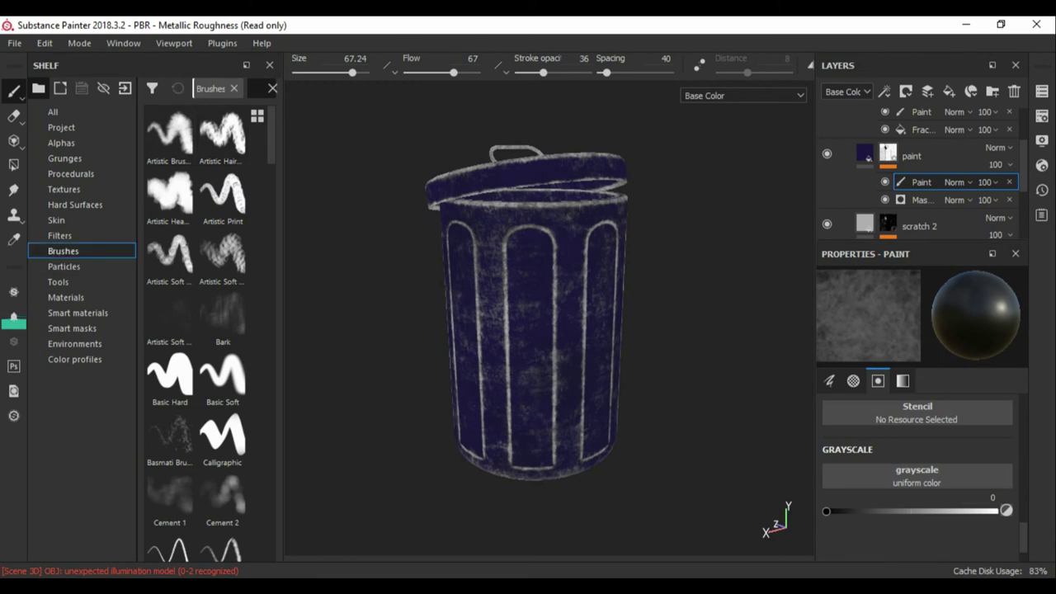
Try the Scratches 4 and Dirt 1 brushes on the paint mask around the lid.
{"action": "left_click", "coordinate": [222, 316]}
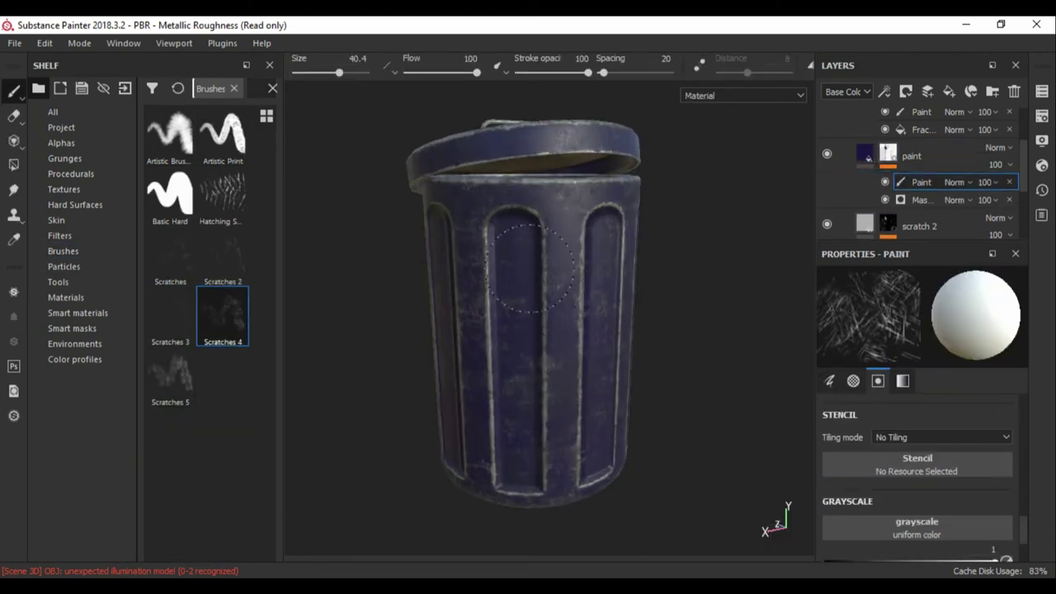
{"action": "key", "text": "Left"}
{"action": "key", "text": "Left"}
{"action": "key", "text": "Left"}
{"action": "key", "text": "Left"}
{"action": "key", "text": "Left"}
{"action": "key", "text": "Left"}
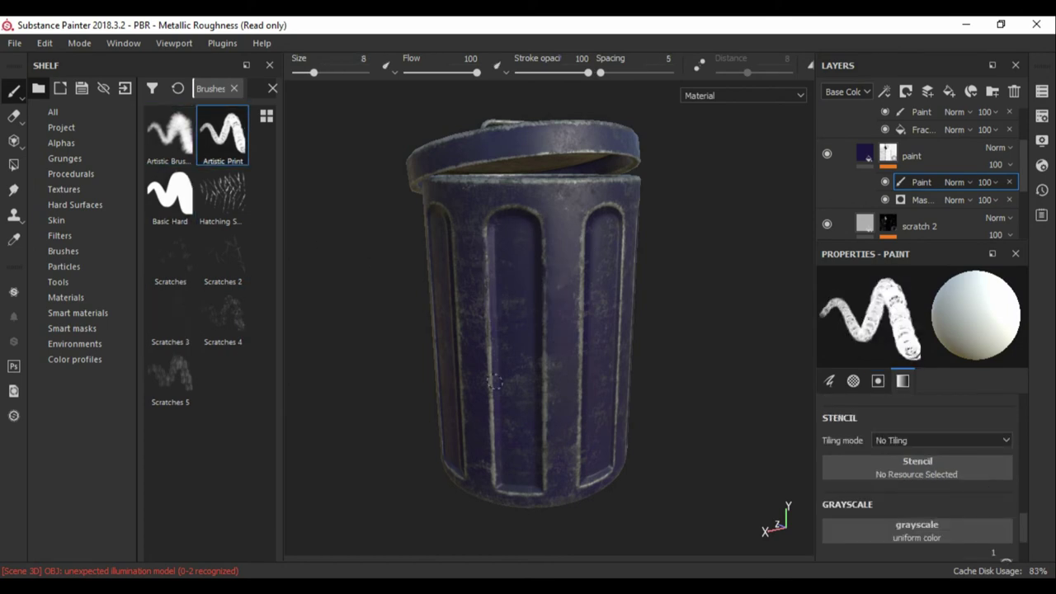
{"action": "left_click_drag", "start_coordinate": [491, 427], "coordinate": [537, 294], "text": "alt"}
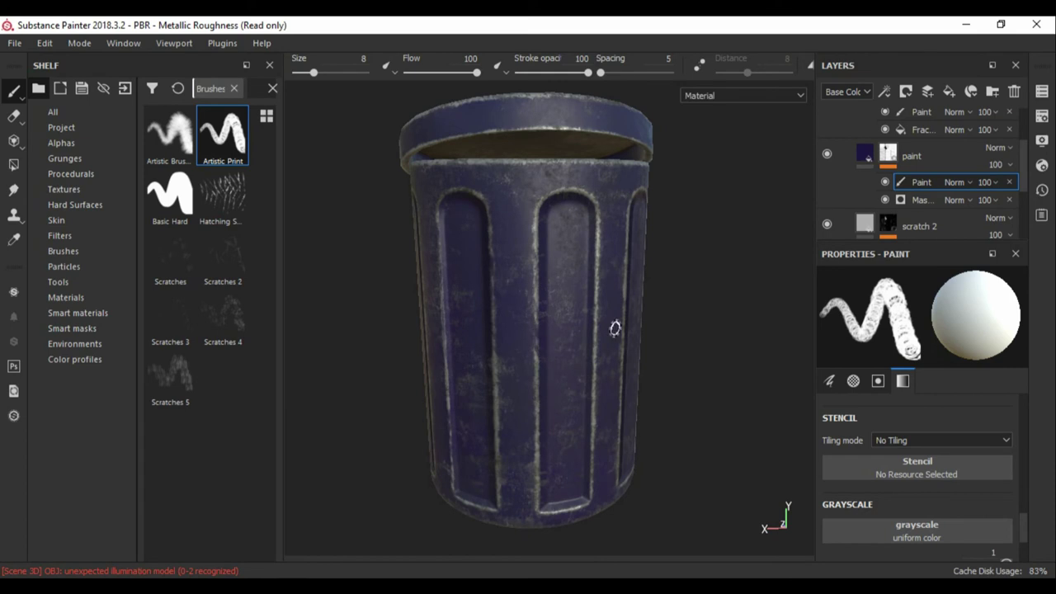
{"action": "mouse_move", "coordinate": [534, 446]}
{"action": "left_mouse_down", "text": "alt"}
{"action": "mouse_move", "coordinate": [553, 273]}
{"action": "mouse_move", "coordinate": [531, 354]}
{"action": "left_mouse_up", "text": "alt"}
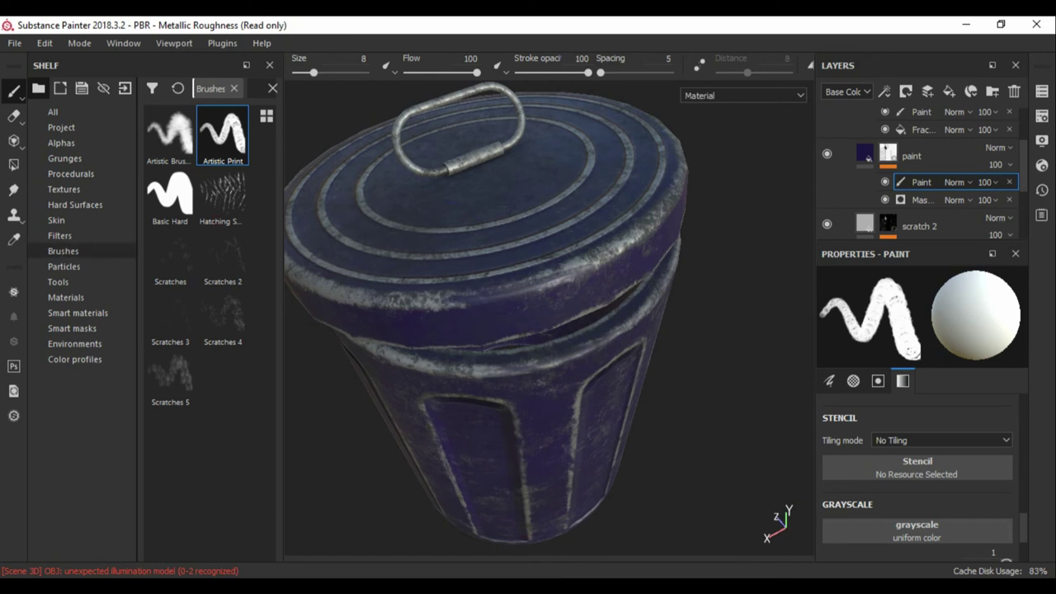
{"action": "left_click", "coordinate": [63, 250]}
{"action": "left_click", "coordinate": [222, 470]}
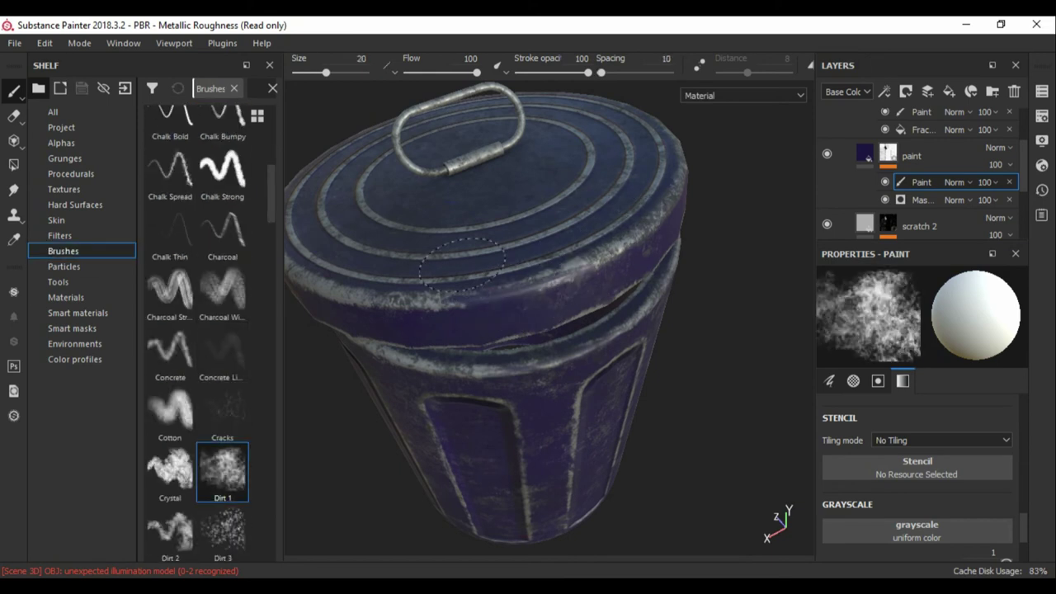
{"action": "left_click_drag", "start_coordinate": [418, 113], "coordinate": [455, 201], "text": "alt"}
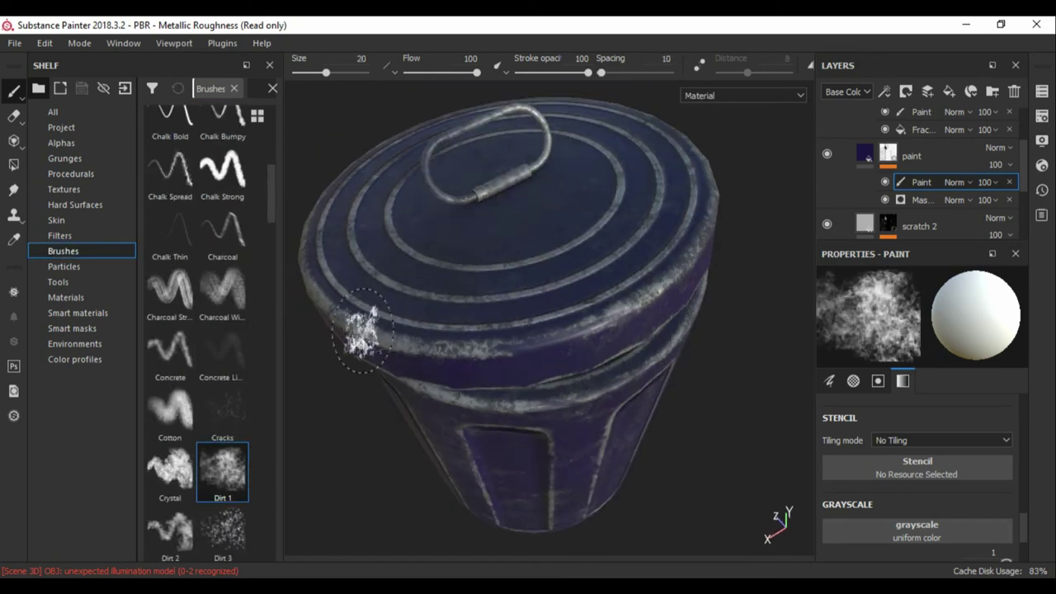
{"action": "scroll", "coordinate": [222, 495], "scroll_direction": "down", "scroll_amount": 1}
Paint the base with Dirt Splash at size 79, flow 35, opacity 36, then add Levels.
{"action": "left_click", "coordinate": [222, 528]}
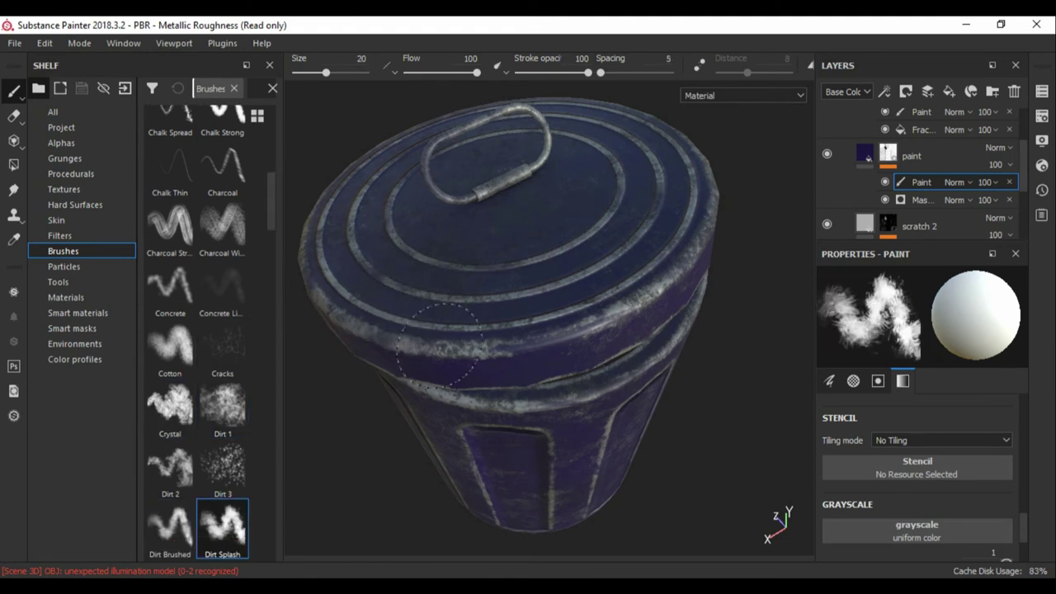
{"action": "left_click_drag", "start_coordinate": [388, 251], "coordinate": [560, 366], "text": "alt"}
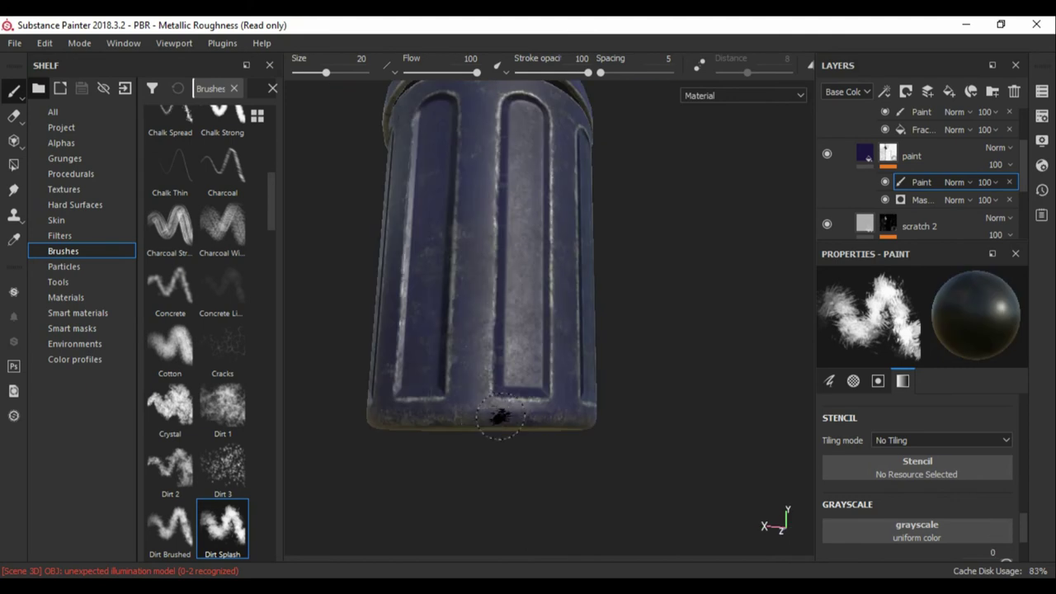
{"action": "right_click_drag", "start_coordinate": [523, 384], "coordinate": [475, 412], "text": "ctrl"}
{"action": "mouse_move", "coordinate": [405, 428]}
{"action": "left_mouse_down", "text": "alt"}
{"action": "mouse_move", "coordinate": [525, 445]}
{"action": "mouse_move", "coordinate": [516, 321]}
{"action": "left_mouse_up", "text": "alt"}
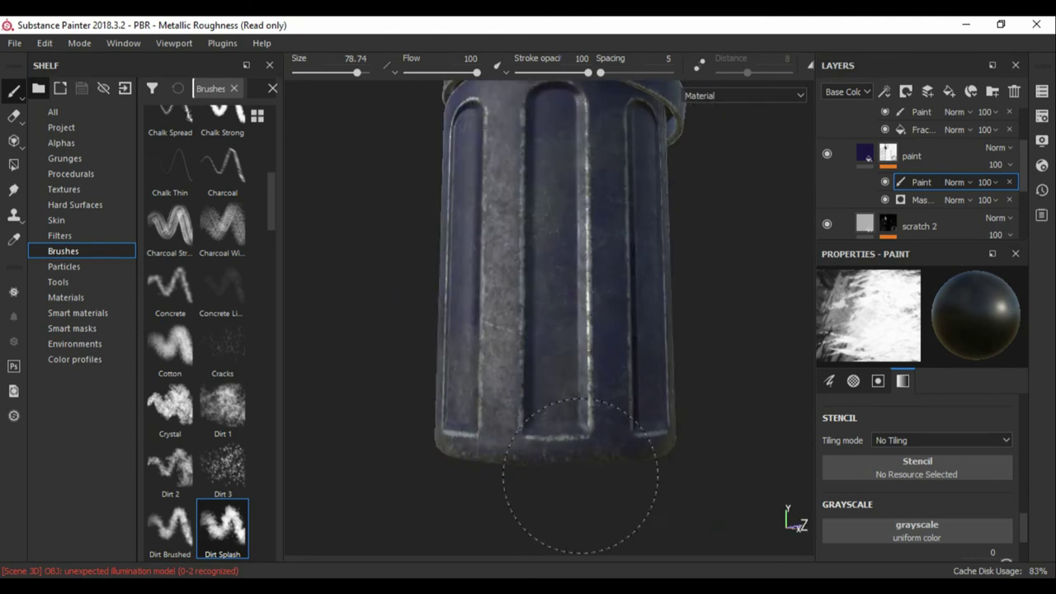
{"action": "left_click_drag", "start_coordinate": [515, 321], "coordinate": [483, 401], "text": "alt"}
{"action": "mouse_move", "coordinate": [460, 446]}
{"action": "left_mouse_down", "text": "alt"}
{"action": "mouse_move", "coordinate": [471, 358]}
{"action": "mouse_move", "coordinate": [528, 330]}
{"action": "left_mouse_up", "text": "alt"}
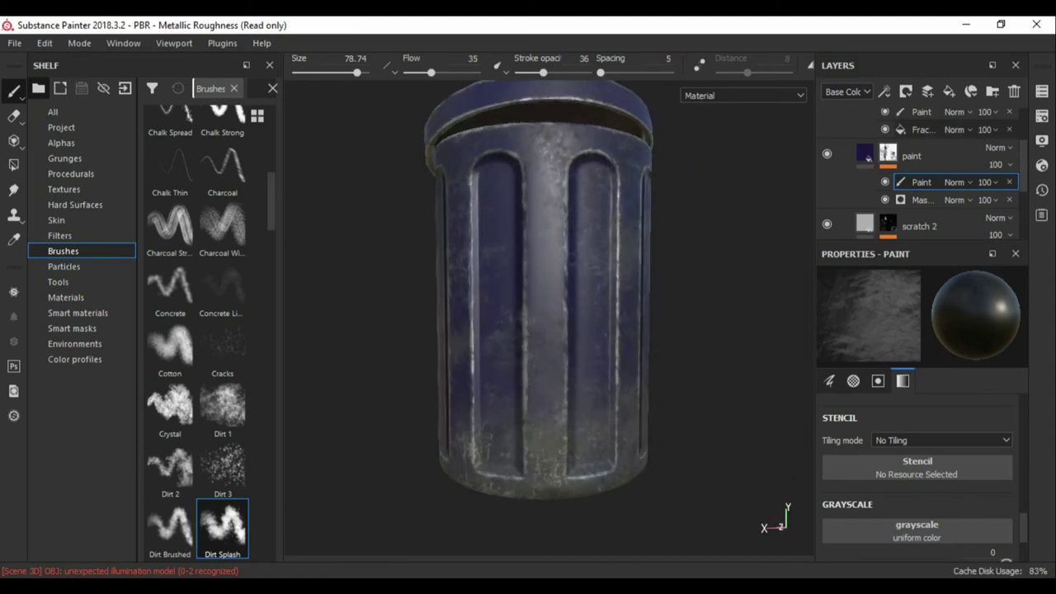
{"action": "left_click", "coordinate": [884, 92]}
{"action": "left_click", "coordinate": [916, 157]}
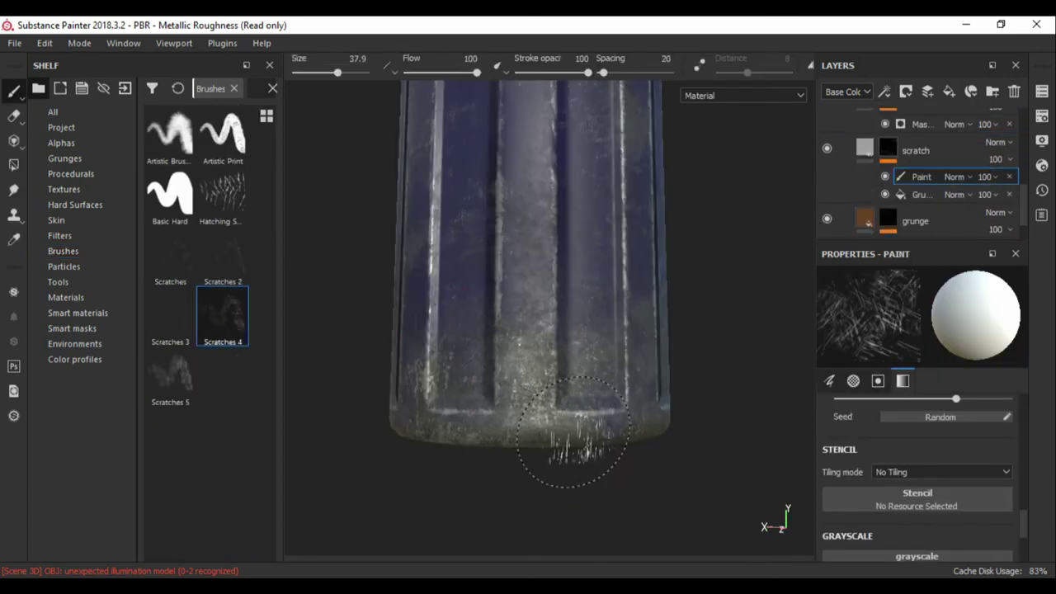
Undo the bright scratch stroke at the base and inspect the can's top rim.
{"action": "key", "text": "ctrl+z"}
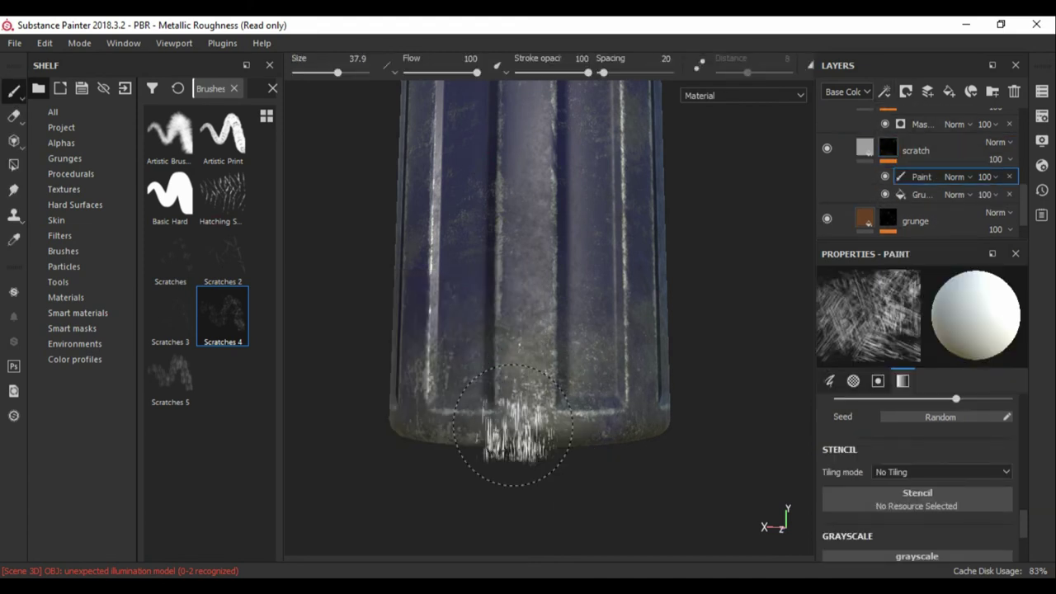
{"action": "left_click_drag", "start_coordinate": [571, 362], "coordinate": [640, 326], "text": "alt"}
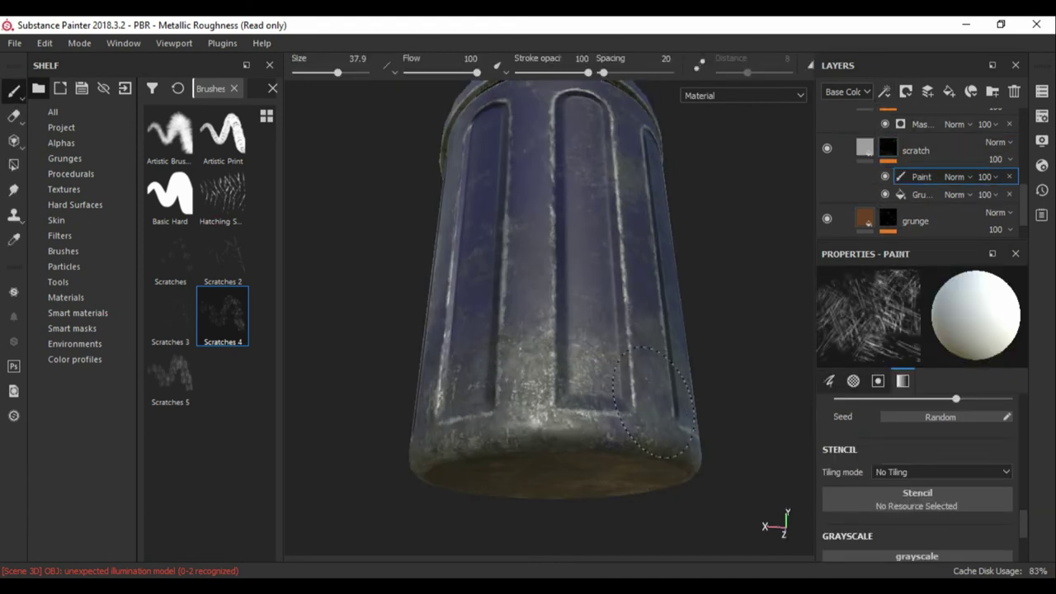
{"action": "mouse_move", "coordinate": [533, 426]}
{"action": "left_mouse_down", "text": "alt"}
{"action": "mouse_move", "coordinate": [459, 420]}
{"action": "mouse_move", "coordinate": [619, 383]}
{"action": "left_mouse_up", "text": "alt"}
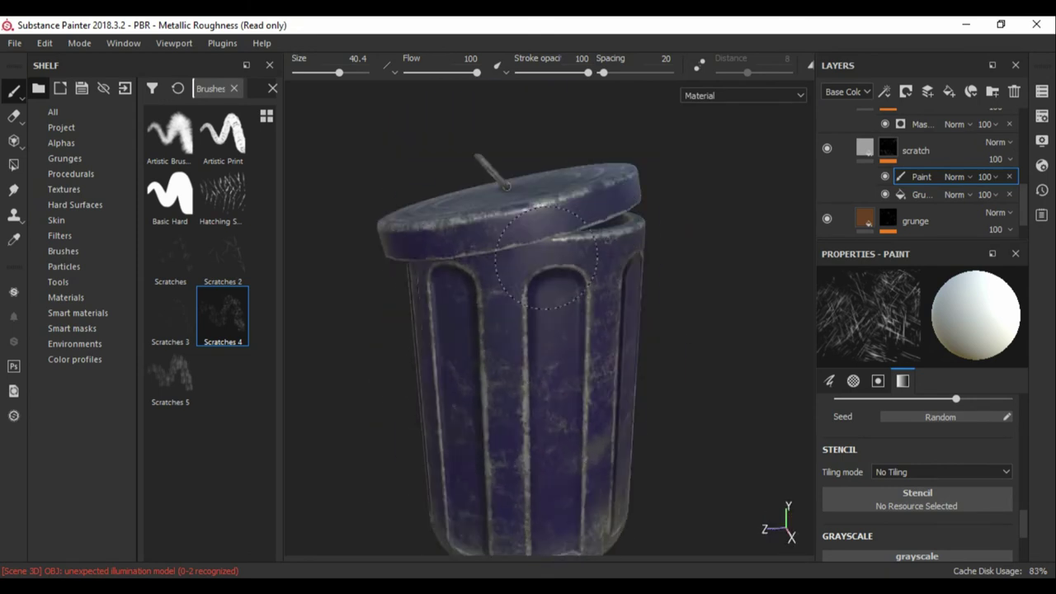
{"action": "right_click_drag", "start_coordinate": [619, 382], "coordinate": [503, 394], "text": "alt"}
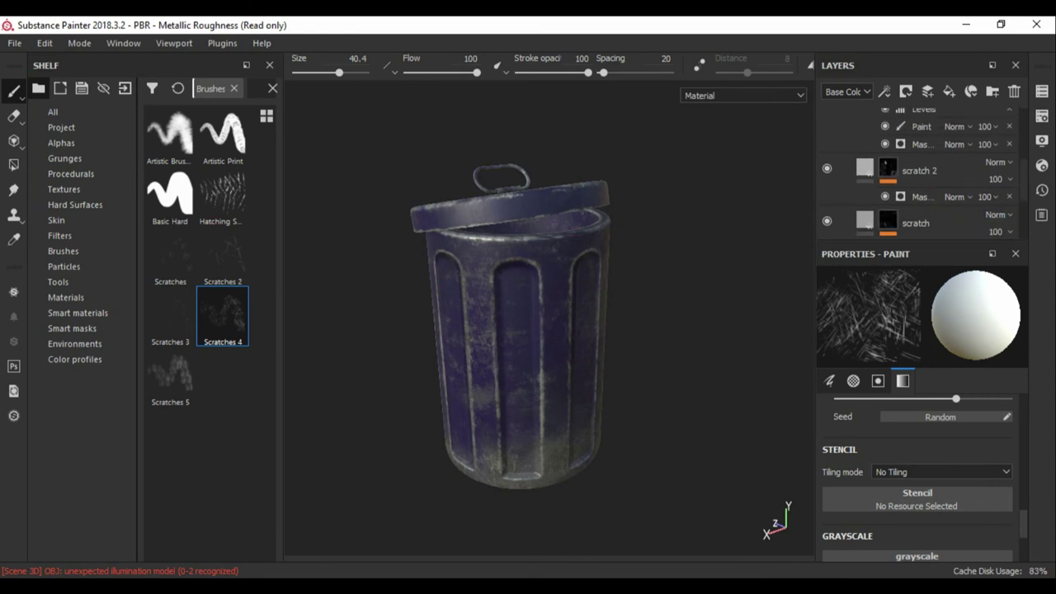
{"action": "right_click_drag", "start_coordinate": [503, 394], "coordinate": [528, 396], "text": "alt"}
{"action": "left_click_drag", "start_coordinate": [543, 367], "coordinate": [531, 413], "text": "alt"}
Orbit and zoom around the can's lower side to check the scratch marks on the body.
{"action": "right_click_drag", "start_coordinate": [499, 235], "coordinate": [470, 251], "text": "alt"}
{"action": "mouse_move", "coordinate": [470, 252]}
{"action": "left_mouse_down", "text": "alt"}
{"action": "mouse_move", "coordinate": [437, 245]}
{"action": "mouse_move", "coordinate": [462, 251]}
{"action": "left_mouse_up", "text": "alt"}
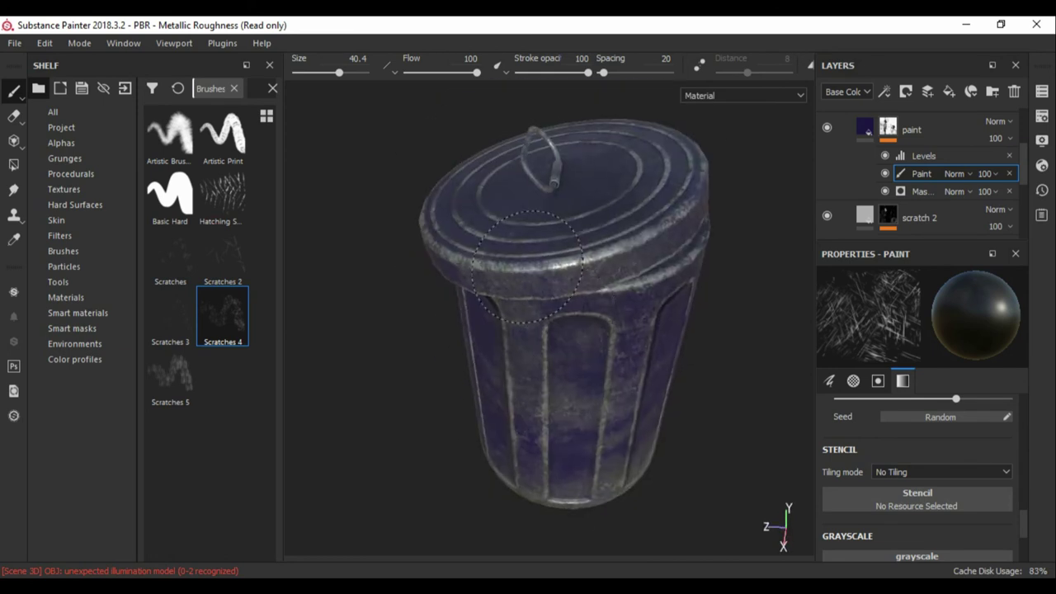
{"action": "right_click_drag", "start_coordinate": [462, 252], "coordinate": [487, 255], "text": "alt"}
{"action": "left_click_drag", "start_coordinate": [486, 256], "coordinate": [495, 259], "text": "alt"}
{"action": "right_click_drag", "start_coordinate": [495, 259], "coordinate": [499, 346], "text": "alt"}
{"action": "right_click_drag", "start_coordinate": [473, 295], "coordinate": [494, 330], "text": "alt"}
{"action": "left_click_drag", "start_coordinate": [495, 330], "coordinate": [527, 377], "text": "alt"}
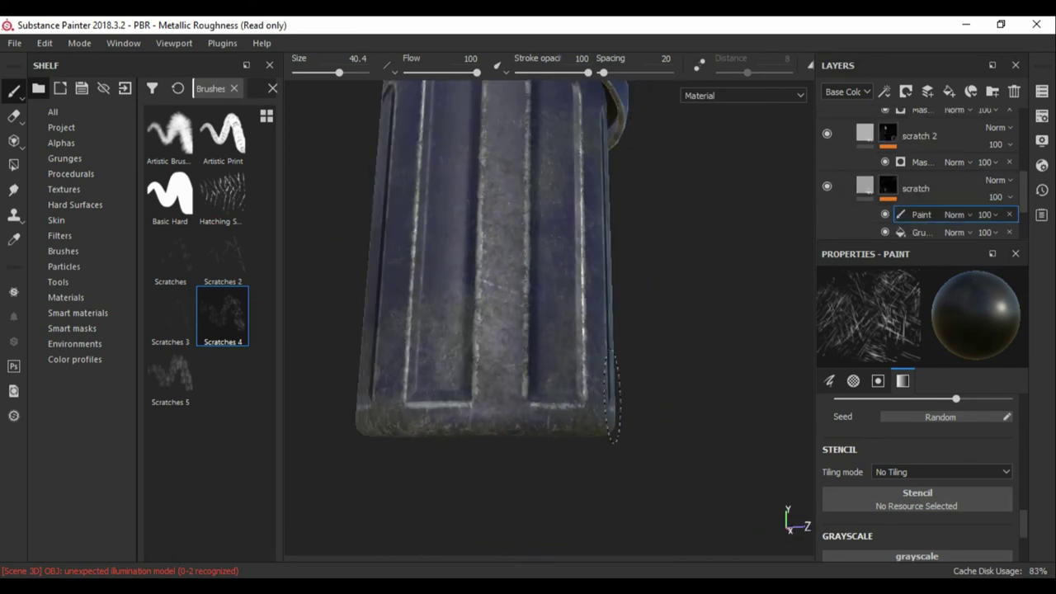
{"action": "right_click_drag", "start_coordinate": [528, 378], "coordinate": [620, 412], "text": "alt"}
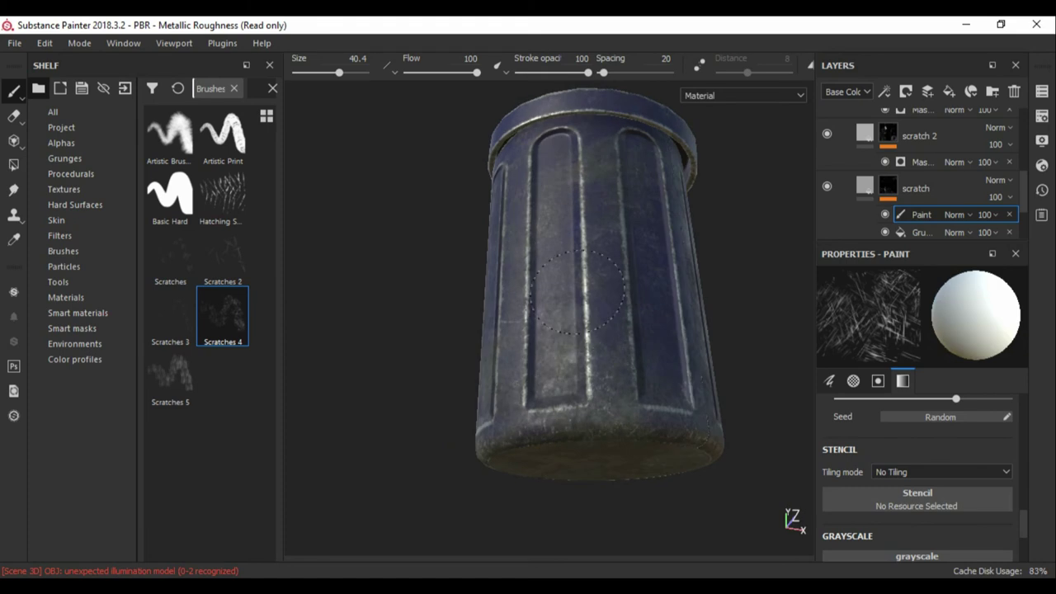
{"action": "right_click_drag", "start_coordinate": [578, 291], "coordinate": [553, 484], "text": "alt"}
{"action": "left_click_drag", "start_coordinate": [553, 483], "coordinate": [495, 437], "text": "alt"}
{"action": "mouse_move", "coordinate": [495, 438]}
{"action": "right_mouse_down", "text": "alt"}
{"action": "mouse_move", "coordinate": [458, 410]}
{"action": "mouse_move", "coordinate": [494, 387]}
{"action": "right_mouse_up", "text": "alt"}
{"action": "left_click_drag", "start_coordinate": [495, 387], "coordinate": [536, 404], "text": "alt"}
{"action": "right_click_drag", "start_coordinate": [537, 404], "coordinate": [584, 430], "text": "alt"}
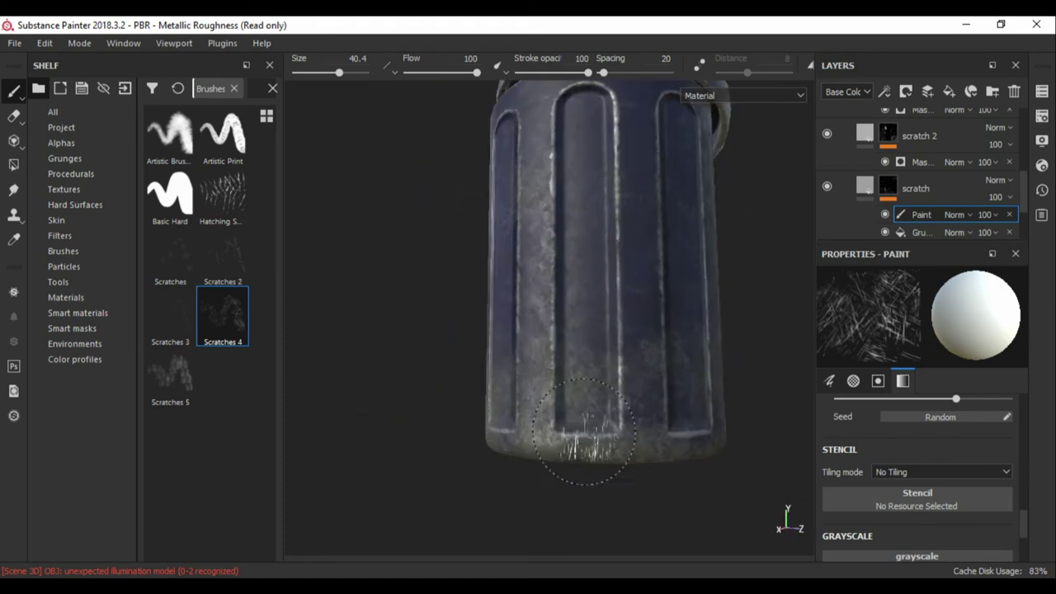
{"action": "left_click_drag", "start_coordinate": [584, 431], "coordinate": [577, 330], "text": "alt"}
{"action": "scroll", "coordinate": [916, 173], "scroll_direction": "up", "scroll_amount": 1}
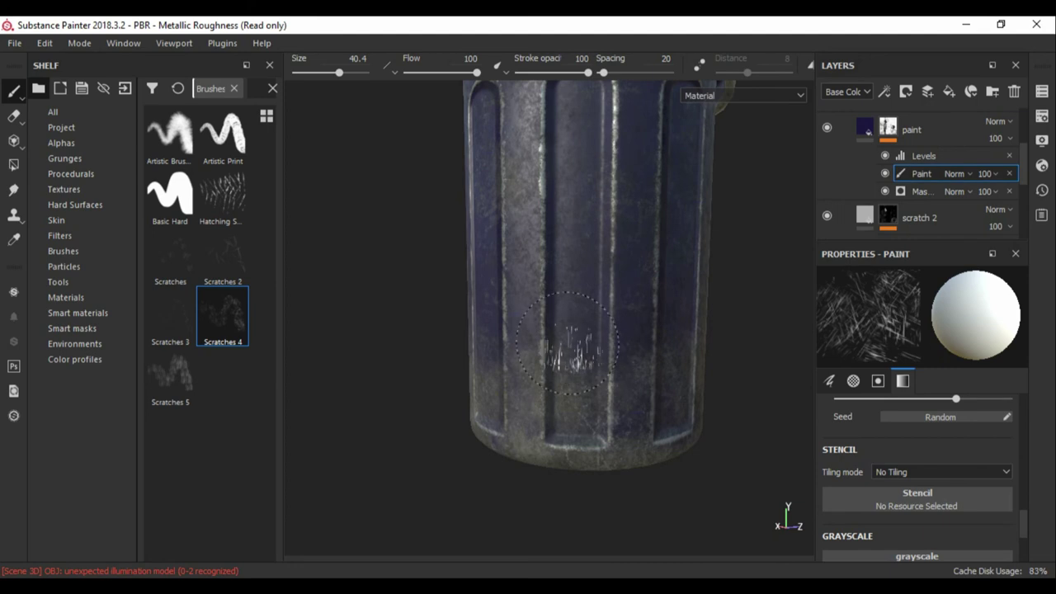
{"action": "left_click_drag", "start_coordinate": [534, 363], "coordinate": [496, 352], "text": "alt"}
{"action": "right_click_drag", "start_coordinate": [474, 402], "coordinate": [577, 372], "text": "alt"}
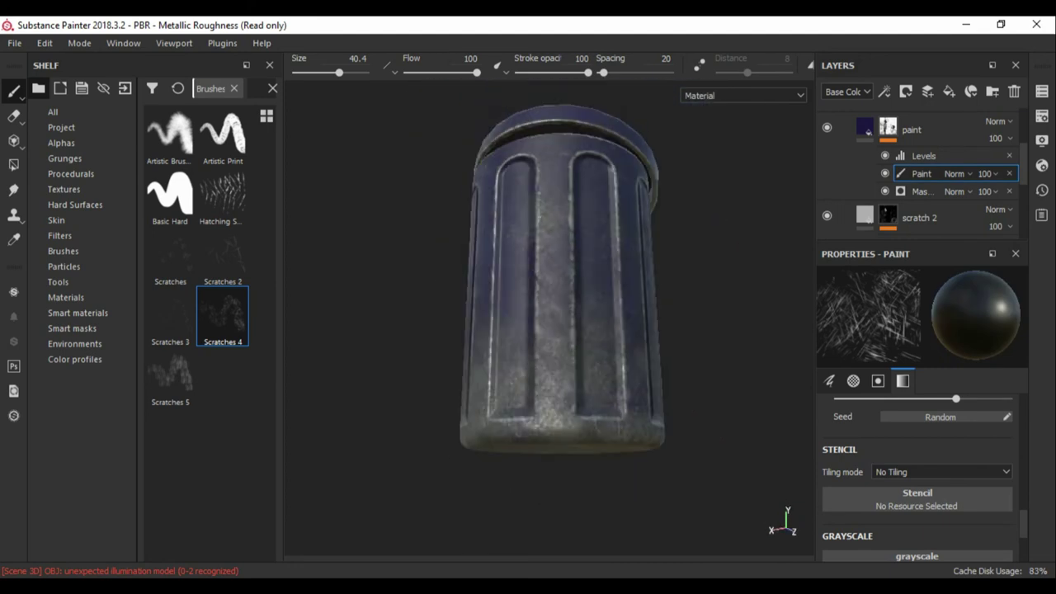
{"action": "left_click", "coordinate": [923, 155]}
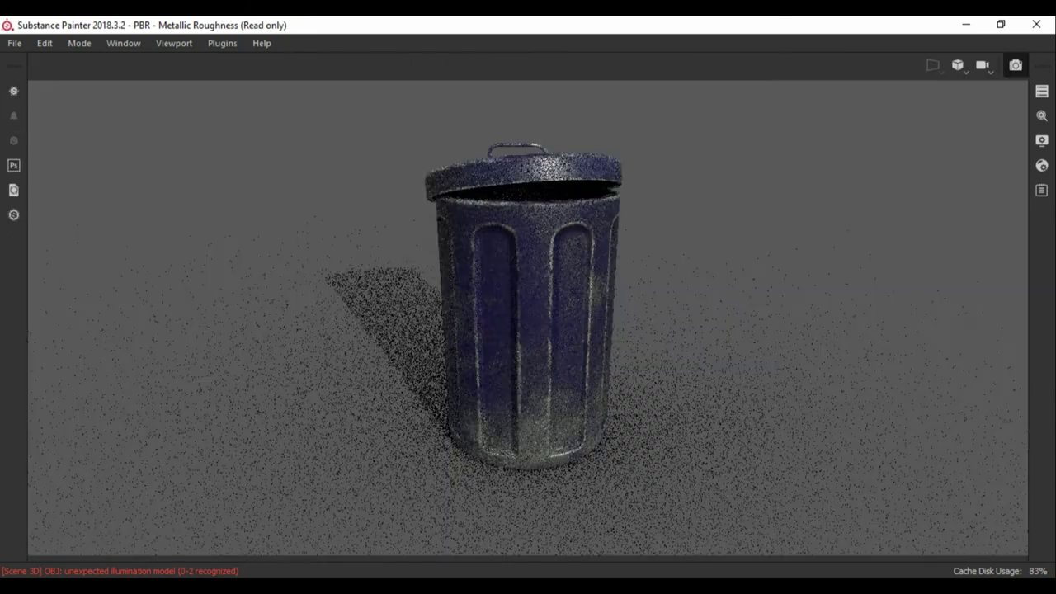
Preview the weathered can in the full Iray render with F10.
{"action": "scroll", "coordinate": [916, 426], "scroll_direction": "down", "scroll_amount": 3}
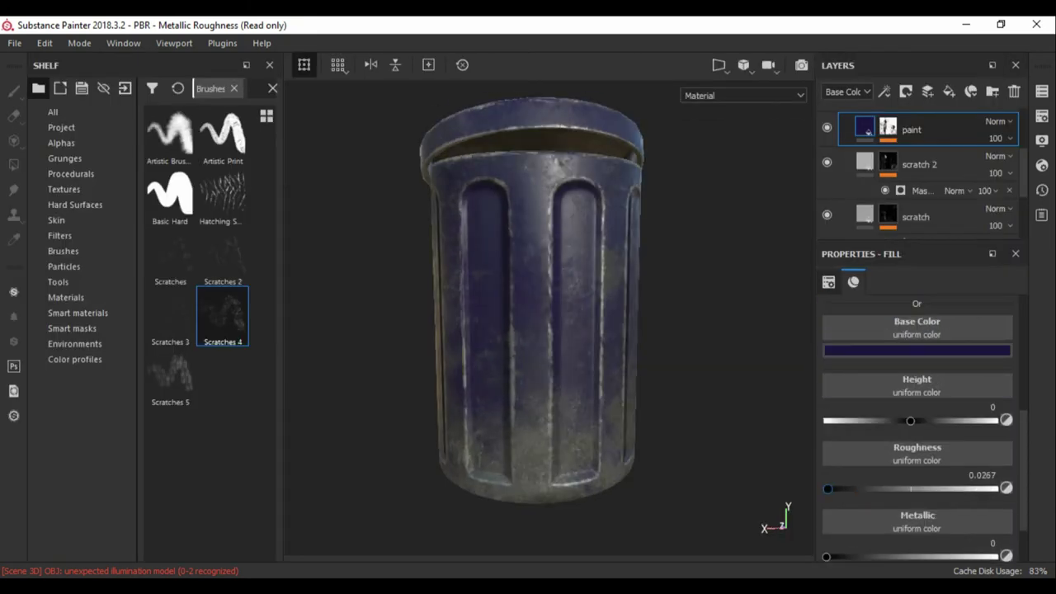
{"action": "key", "text": "F10"}
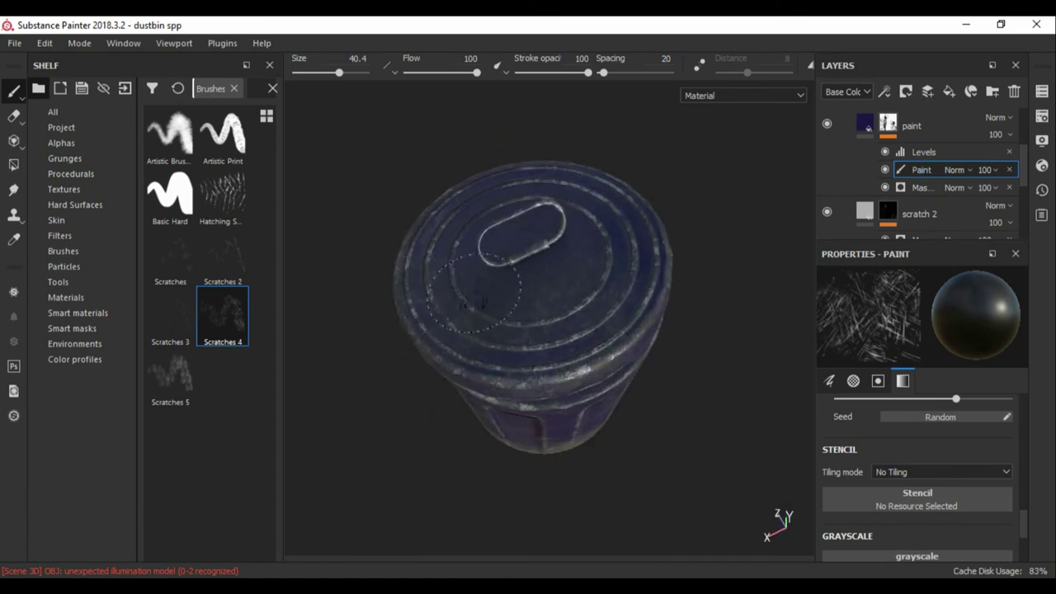
Lower the paint fill layer's height to about -0.04.
{"action": "left_click_drag", "start_coordinate": [467, 245], "coordinate": [467, 347], "text": "alt"}
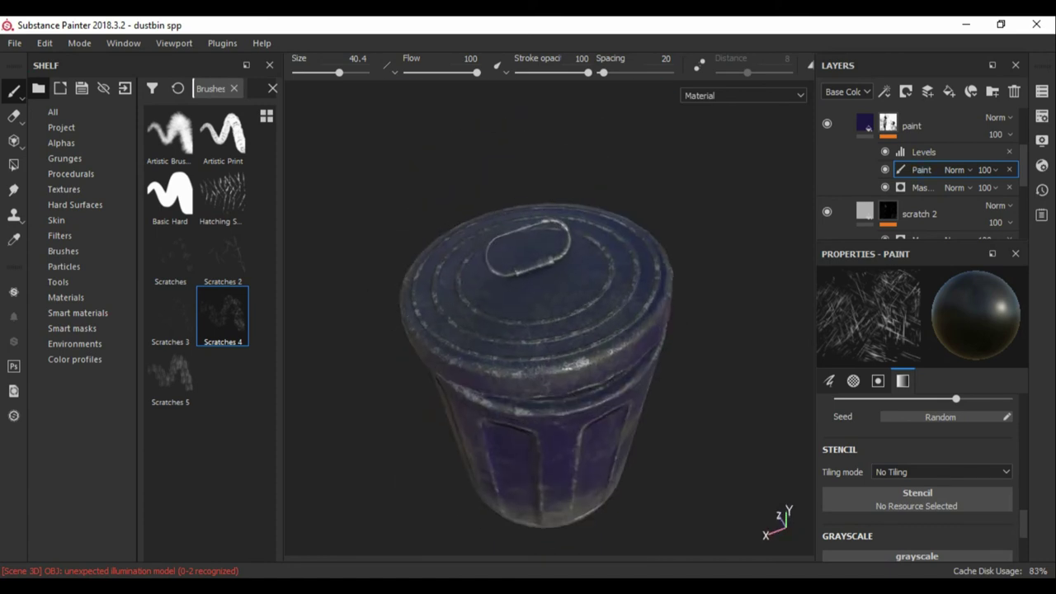
{"action": "left_click", "coordinate": [923, 152]}
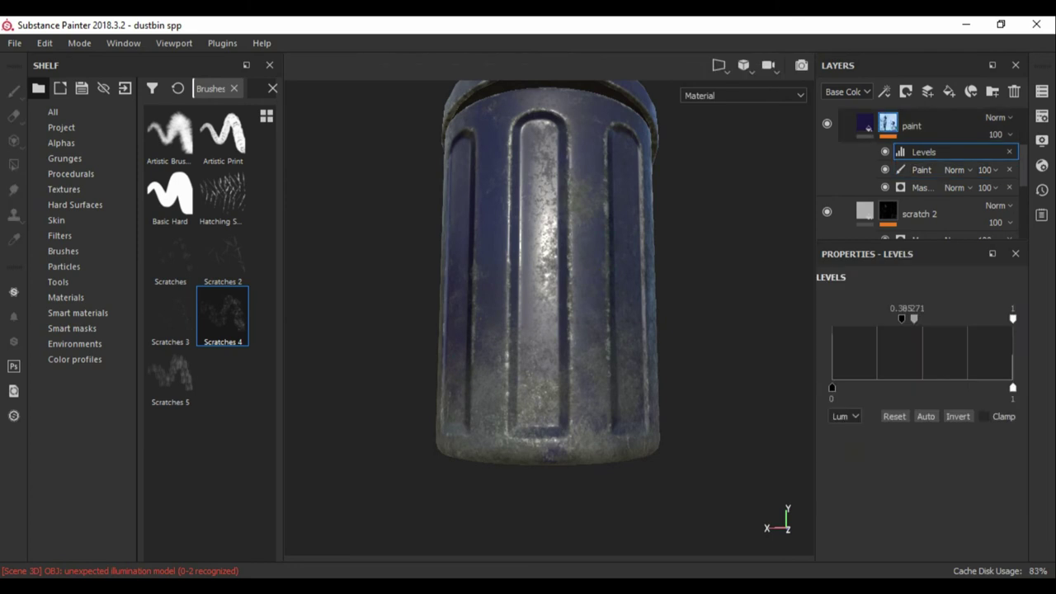
{"action": "left_click", "coordinate": [864, 124]}
{"action": "left_click_drag", "start_coordinate": [913, 421], "coordinate": [910, 420]}
{"action": "scroll", "coordinate": [548, 318], "scroll_direction": "down", "scroll_amount": 3}
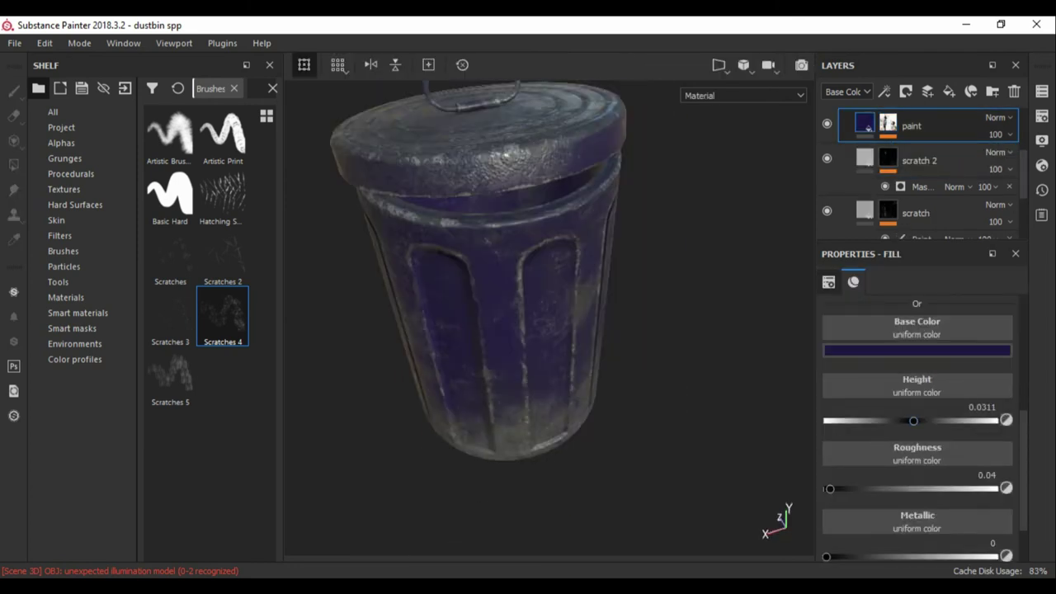
{"action": "left_click_drag", "start_coordinate": [548, 317], "coordinate": [577, 313], "text": "alt"}
{"action": "scroll", "coordinate": [549, 317], "scroll_direction": "up", "scroll_amount": 3}
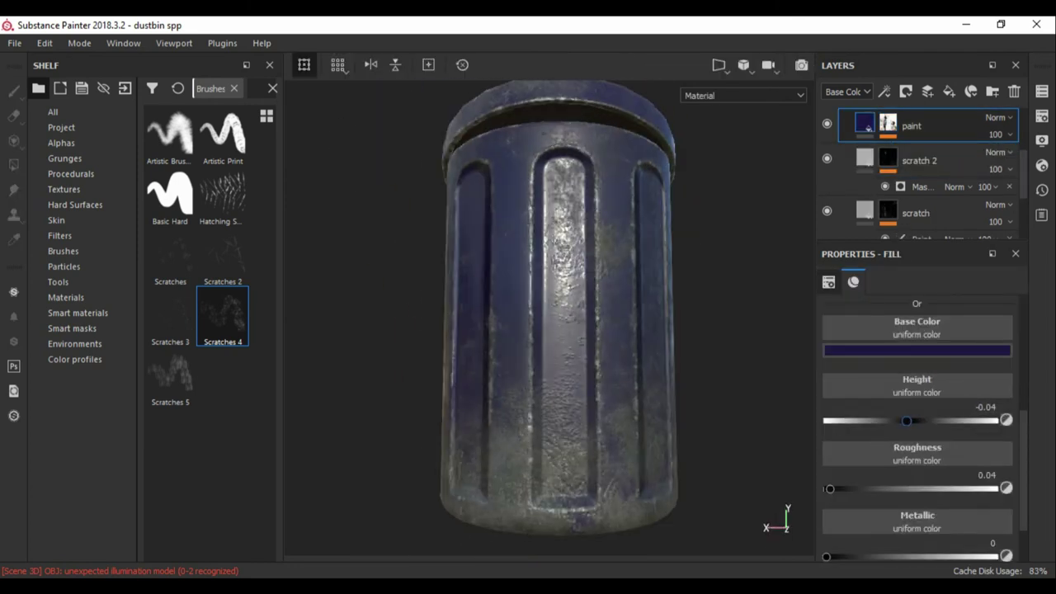
Orbit around the bin's lid and side to inspect the recessed paint.
{"action": "left_click", "coordinate": [887, 124]}
{"action": "left_click", "coordinate": [923, 152]}
{"action": "mouse_move", "coordinate": [548, 318]}
{"action": "left_mouse_down", "text": "alt"}
{"action": "mouse_move", "coordinate": [548, 347]}
{"action": "mouse_move", "coordinate": [561, 297]}
{"action": "left_mouse_up", "text": "alt"}
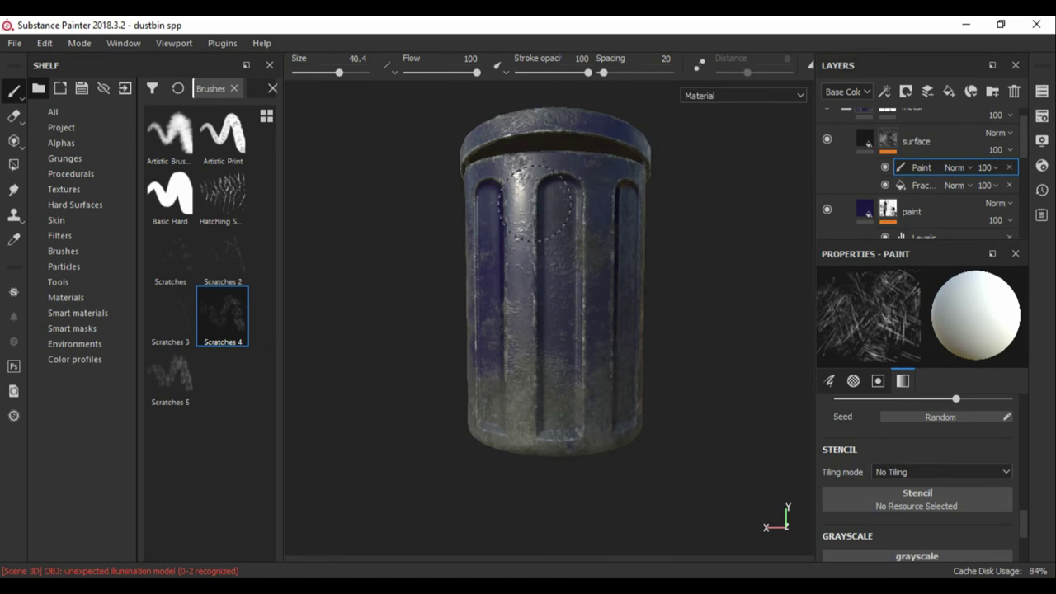
{"action": "left_click_drag", "start_coordinate": [498, 278], "coordinate": [511, 322], "text": "alt"}
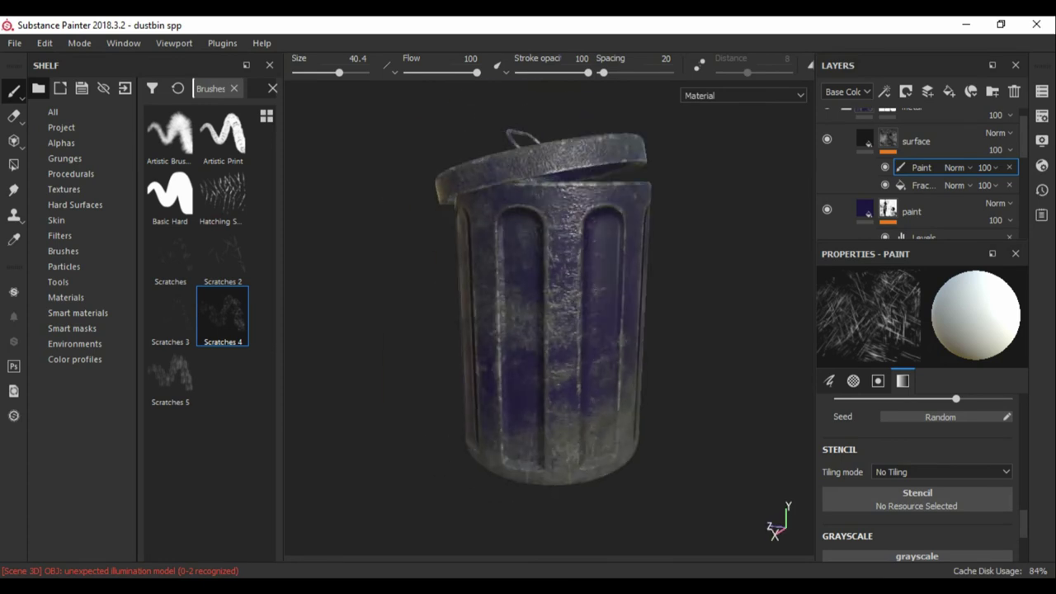
{"action": "left_click_drag", "start_coordinate": [511, 322], "coordinate": [636, 248], "text": "alt"}
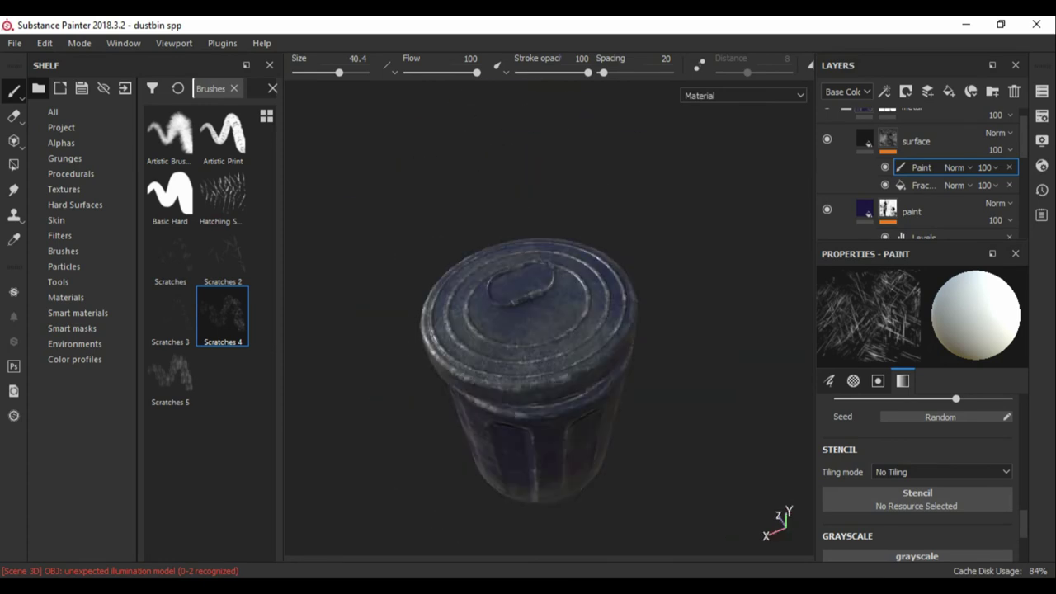
{"action": "left_click", "coordinate": [864, 142]}
{"action": "key", "text": "Tab"}
{"action": "key", "text": "Tab"}
{"action": "scroll", "coordinate": [495, 479], "scroll_direction": "up", "scroll_amount": 3}
Review the scratch layer's Levels-adjusted mask and its material settings.
{"action": "scroll", "coordinate": [916, 173], "scroll_direction": "down", "scroll_amount": 3}
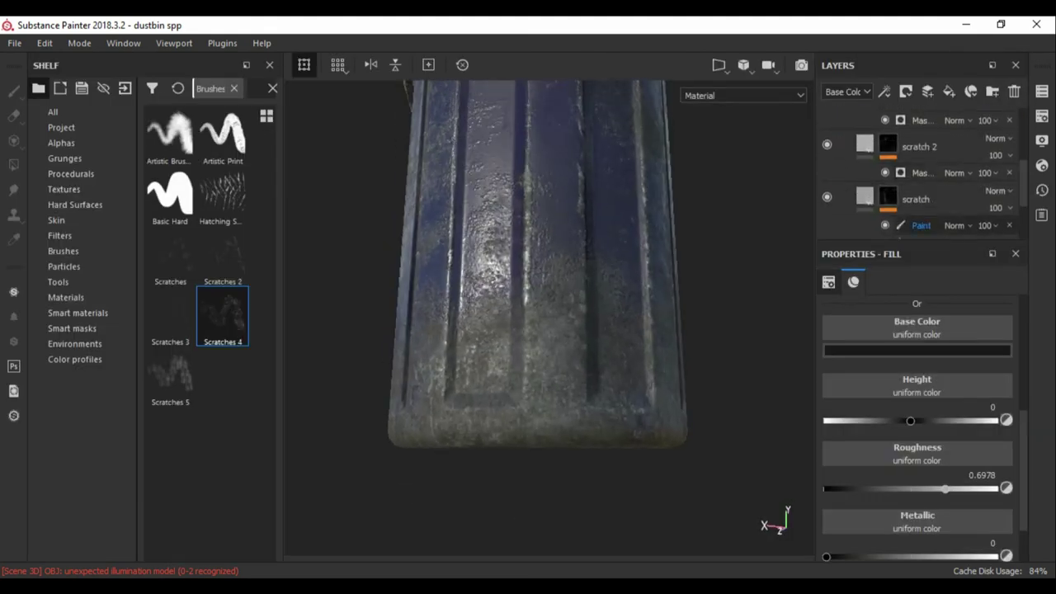
{"action": "left_click", "coordinate": [923, 225]}
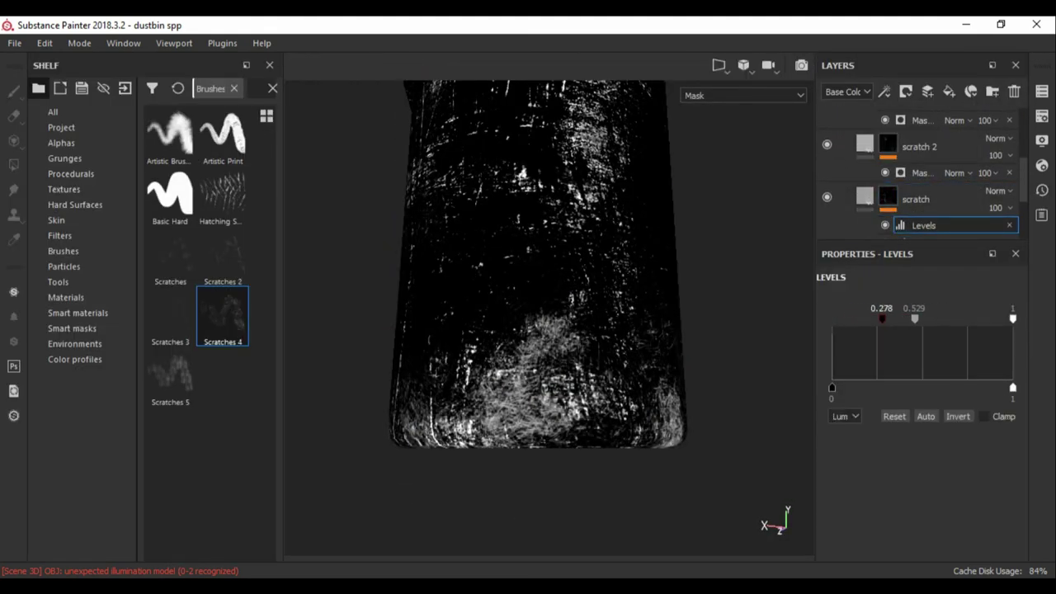
{"action": "left_click", "coordinate": [865, 198]}
{"action": "mouse_move", "coordinate": [544, 329]}
{"action": "left_mouse_down", "text": "alt"}
{"action": "mouse_move", "coordinate": [544, 297]}
{"action": "mouse_move", "coordinate": [545, 404]}
{"action": "left_mouse_up", "text": "alt"}
{"action": "scroll", "coordinate": [915, 371], "scroll_direction": "down", "scroll_amount": 2}
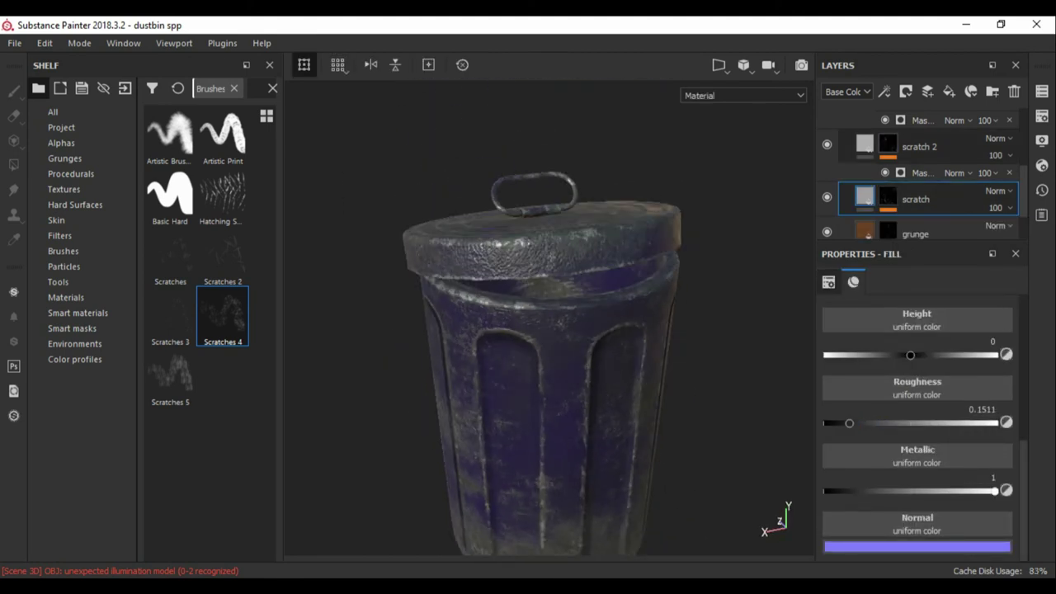
{"action": "scroll", "coordinate": [915, 173], "scroll_direction": "up", "scroll_amount": 2}
Raise the paint fill layer's roughness to about 0.41.
{"action": "left_click", "coordinate": [923, 167]}
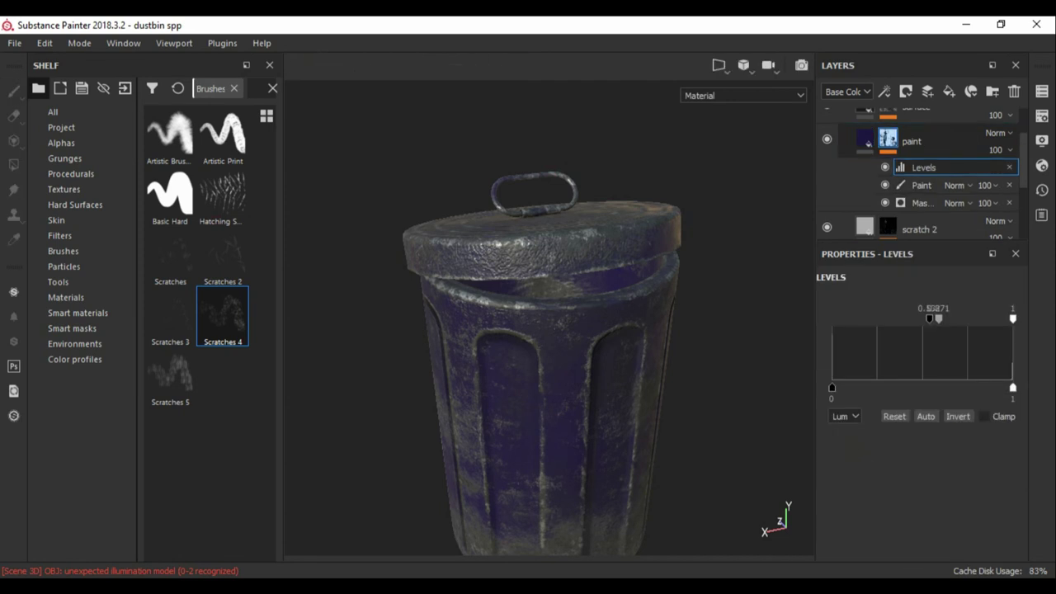
{"action": "left_click", "coordinate": [921, 184]}
{"action": "left_click", "coordinate": [922, 168]}
{"action": "left_click", "coordinate": [864, 140]}
{"action": "scroll", "coordinate": [545, 330], "scroll_direction": "up", "scroll_amount": 2}
{"action": "scroll", "coordinate": [545, 329], "scroll_direction": "down", "scroll_amount": 3}
{"action": "mouse_move", "coordinate": [545, 330]}
{"action": "left_mouse_down", "text": "alt"}
{"action": "mouse_move", "coordinate": [545, 379]}
{"action": "mouse_move", "coordinate": [544, 347]}
{"action": "left_mouse_up", "text": "alt"}
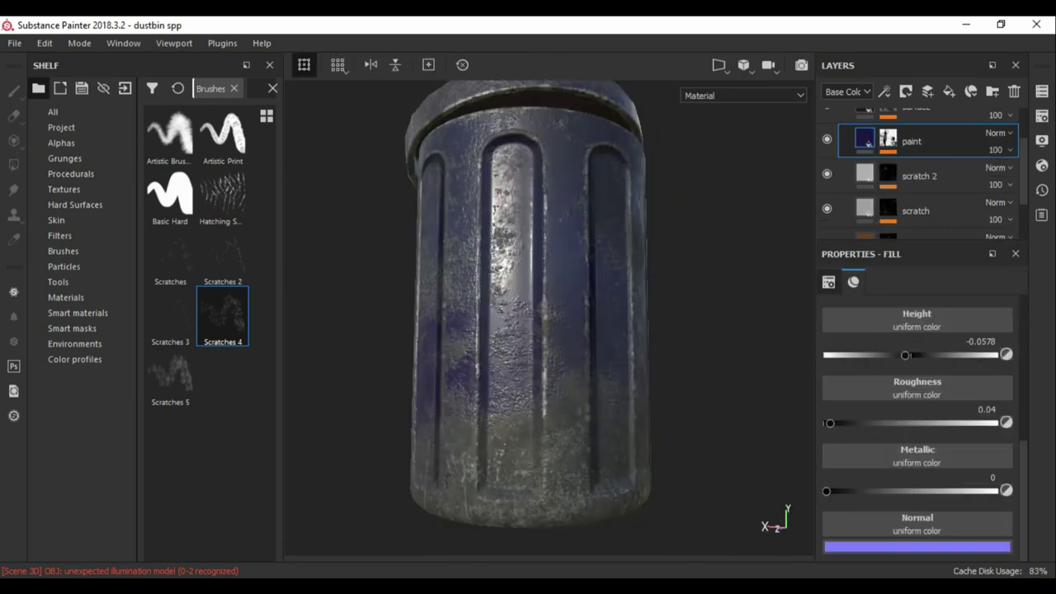
{"action": "left_click_drag", "start_coordinate": [865, 423], "coordinate": [893, 423]}
{"action": "mouse_move", "coordinate": [544, 330]}
{"action": "left_mouse_down", "text": "alt"}
{"action": "mouse_move", "coordinate": [545, 379]}
{"action": "mouse_move", "coordinate": [544, 330]}
{"action": "left_mouse_up", "text": "alt"}
{"action": "scroll", "coordinate": [915, 173], "scroll_direction": "up", "scroll_amount": 2}
{"action": "left_click", "coordinate": [916, 157]}
Duplicate the surface layer and give the copy a black mask.
{"action": "key", "text": "ctrl+d"}
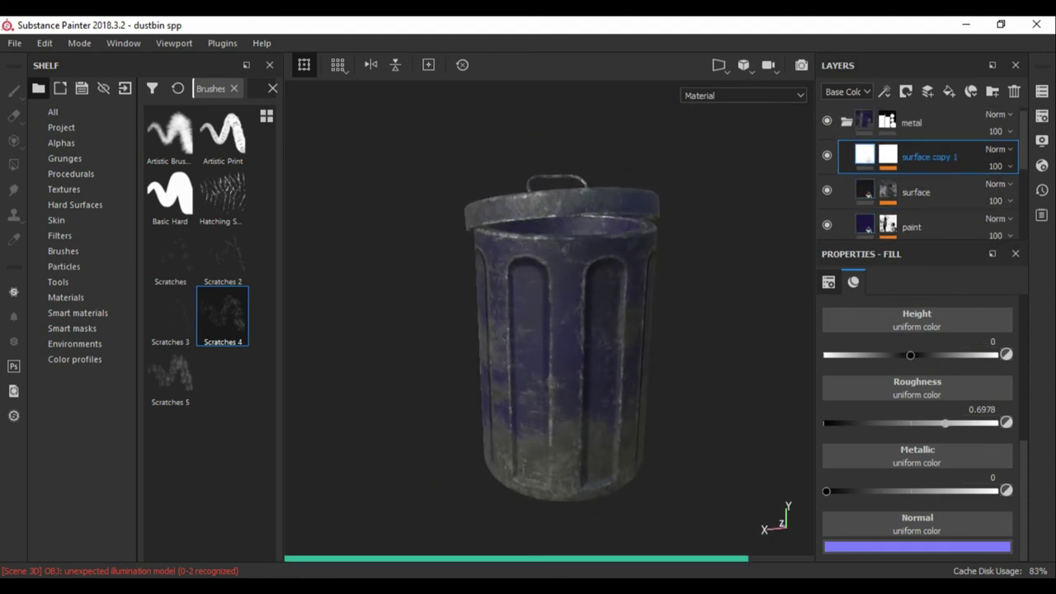
{"action": "right_click", "coordinate": [916, 157]}
{"action": "left_click", "coordinate": [899, 181]}
Pick the Drop Splatter brush from the shelf's full asset list.
{"action": "left_click", "coordinate": [78, 312]}
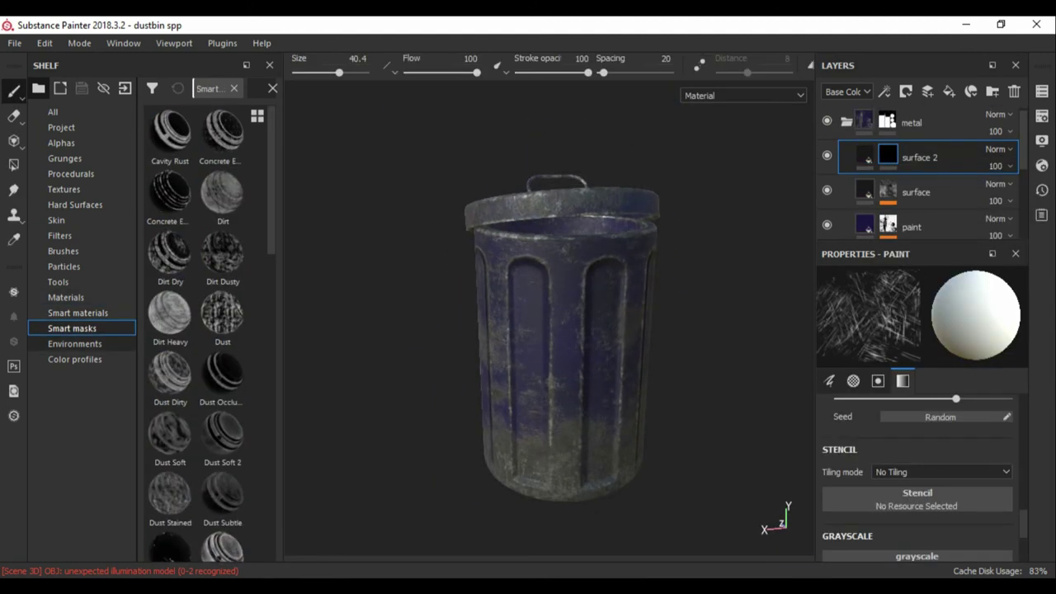
{"action": "left_click", "coordinate": [53, 111]}
{"action": "scroll", "coordinate": [198, 330], "scroll_direction": "down", "scroll_amount": 5}
{"action": "scroll", "coordinate": [198, 330], "scroll_direction": "down", "scroll_amount": 5}
{"action": "left_click", "coordinate": [169, 315]}
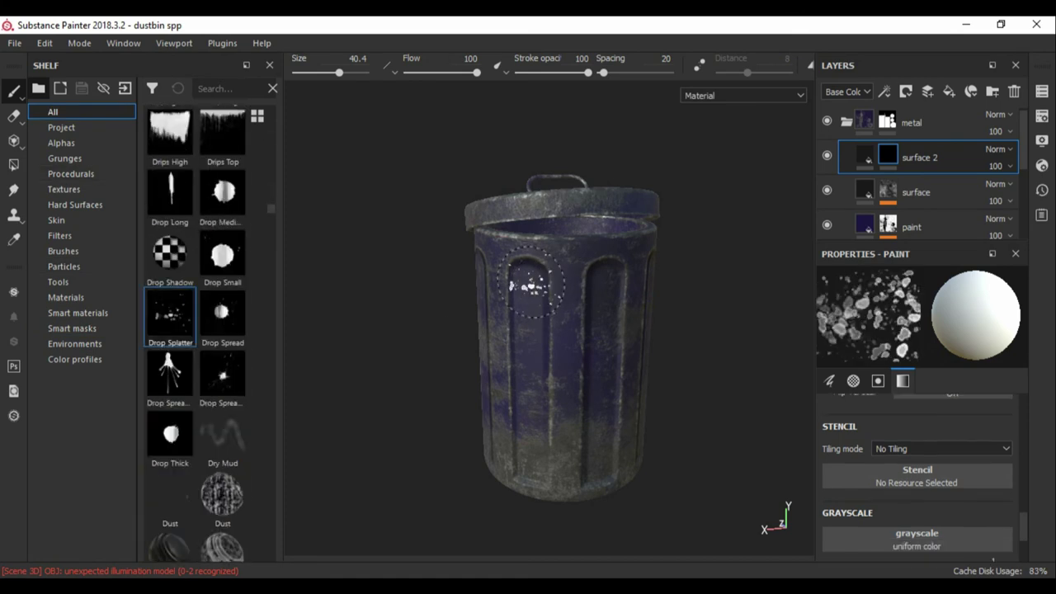
Set the new layer's base colour to light purple and paint splatters onto the can.
{"action": "left_click", "coordinate": [863, 155]}
{"action": "scroll", "coordinate": [916, 371], "scroll_direction": "up", "scroll_amount": 5}
{"action": "left_click", "coordinate": [917, 377]}
{"action": "right_click", "coordinate": [919, 157]}
{"action": "left_click_drag", "start_coordinate": [518, 377], "coordinate": [569, 346]}
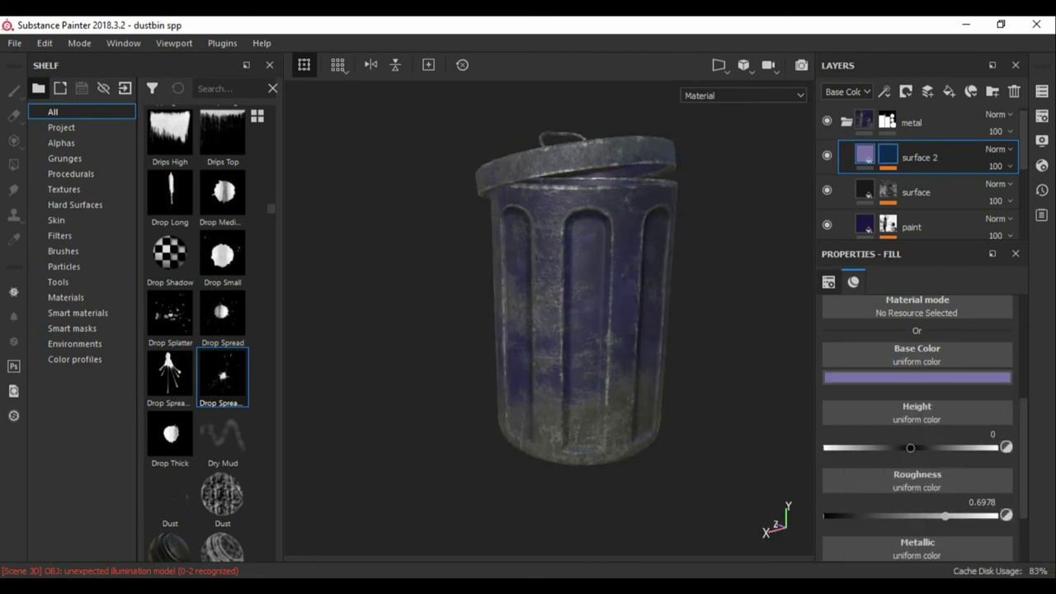
Add a fill effect to surface 2's mask driven by Grunge Map 014.
{"action": "scroll", "coordinate": [196, 330], "scroll_direction": "up", "scroll_amount": 5}
{"action": "scroll", "coordinate": [197, 330], "scroll_direction": "up", "scroll_amount": 5}
{"action": "scroll", "coordinate": [196, 330], "scroll_direction": "up", "scroll_amount": 5}
{"action": "scroll", "coordinate": [197, 330], "scroll_direction": "up", "scroll_amount": 5}
{"action": "type", "text": "g"}
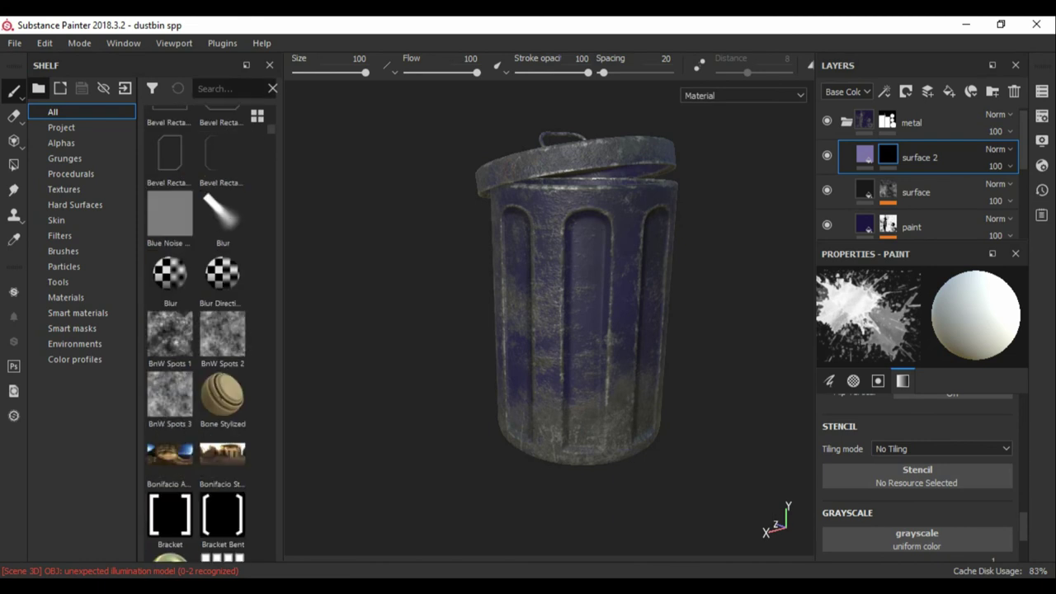
{"action": "type", "text": "ru"}
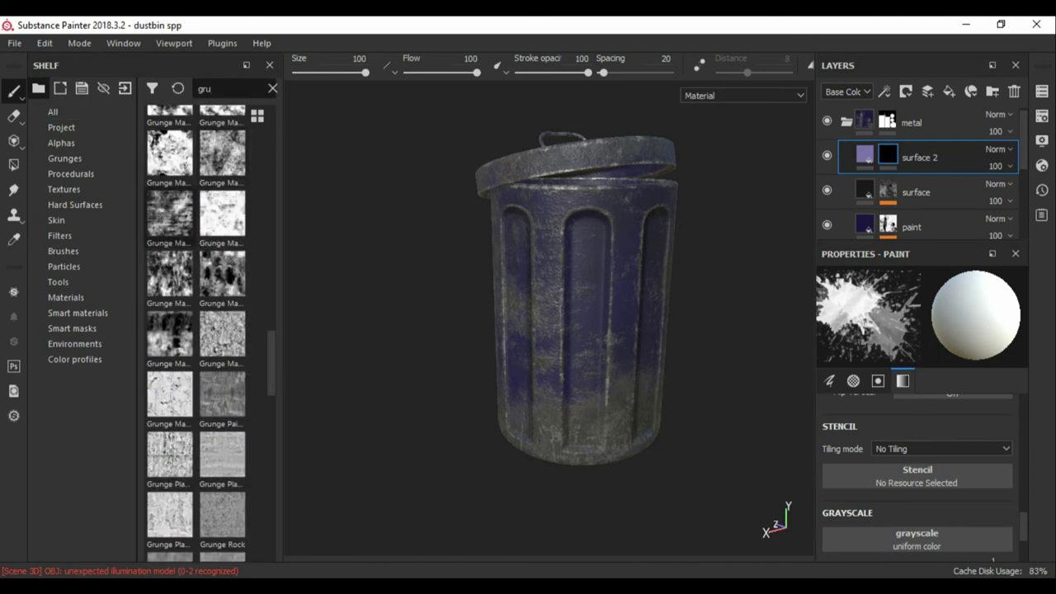
{"action": "left_click", "coordinate": [864, 157]}
{"action": "right_click", "coordinate": [888, 157]}
{"action": "left_click", "coordinate": [915, 206]}
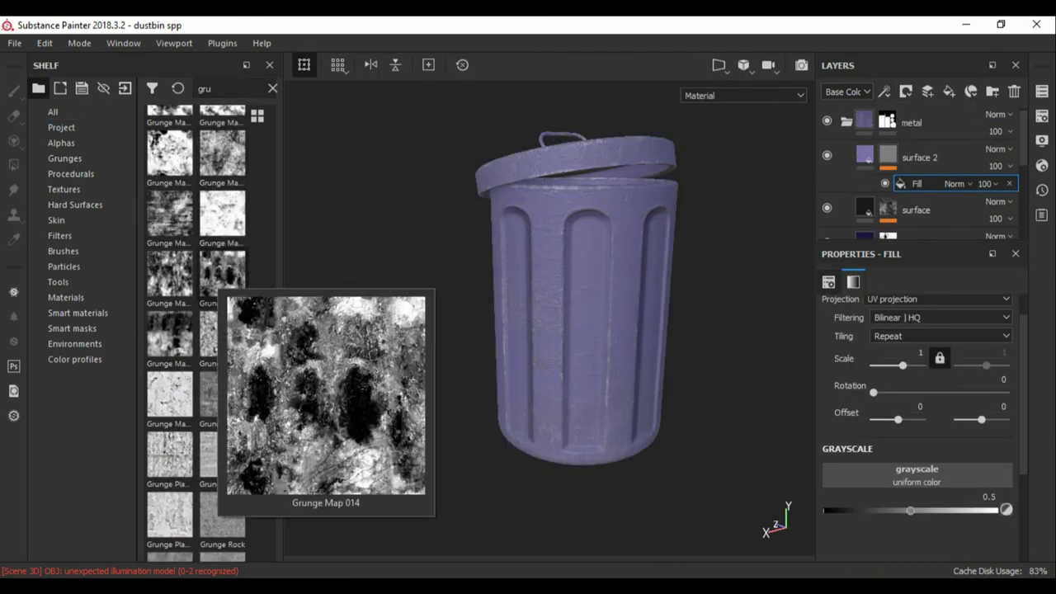
{"action": "left_click_drag", "start_coordinate": [221, 276], "coordinate": [916, 475]}
{"action": "left_click_drag", "start_coordinate": [577, 289], "coordinate": [527, 289], "text": "alt"}
{"action": "left_click", "coordinate": [919, 157]}
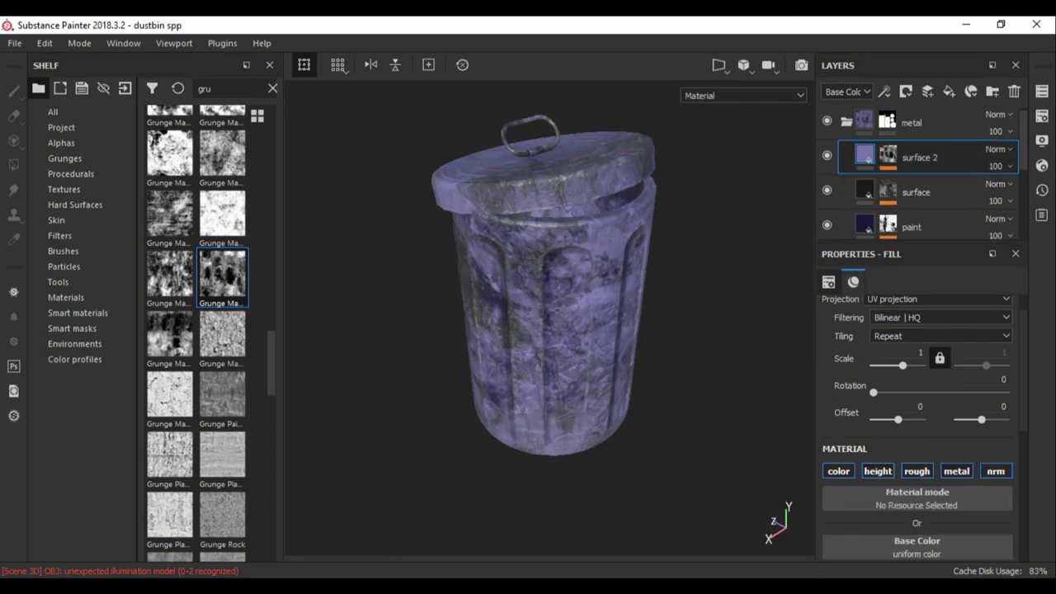
{"action": "left_click", "coordinate": [887, 157]}
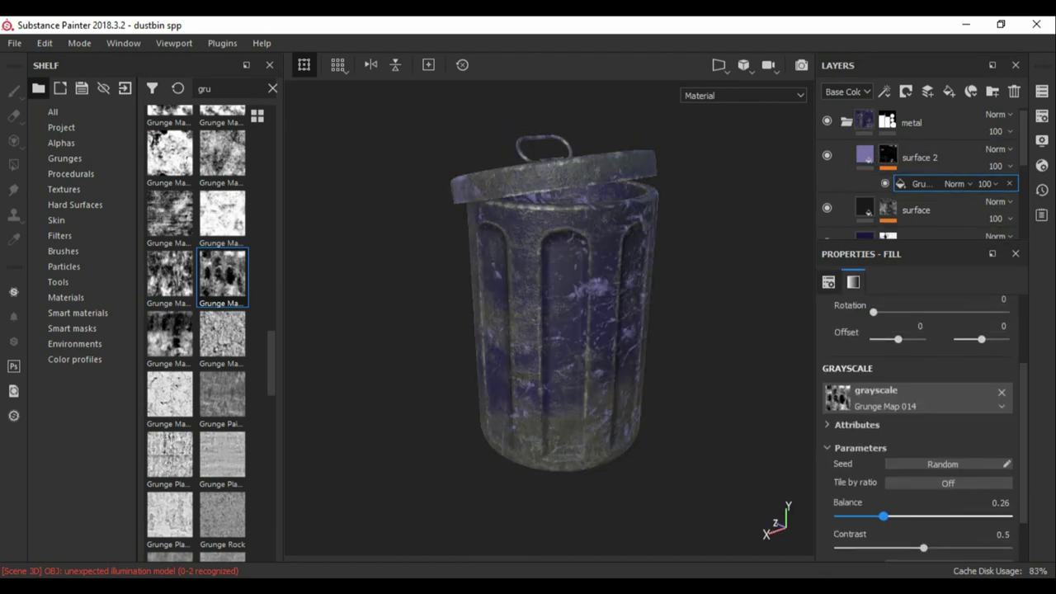
Darken and desaturate surface 2's base colour to a near-black blue.
{"action": "left_click", "coordinate": [865, 157]}
{"action": "left_click", "coordinate": [916, 488]}
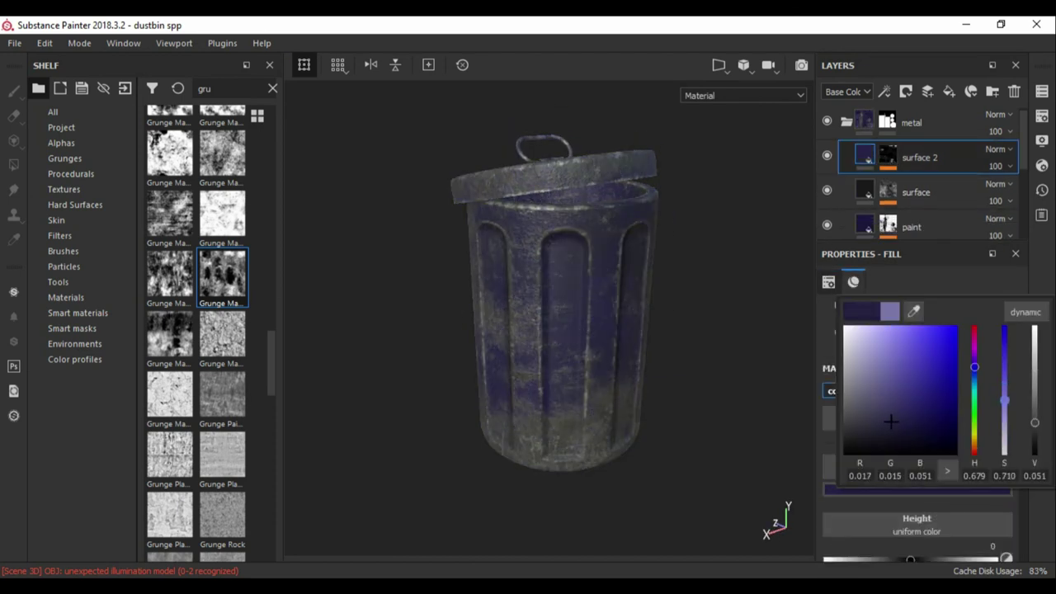
{"action": "left_click_drag", "start_coordinate": [1004, 429], "coordinate": [1004, 437]}
{"action": "scroll", "coordinate": [545, 313], "scroll_direction": "up", "scroll_amount": 2}
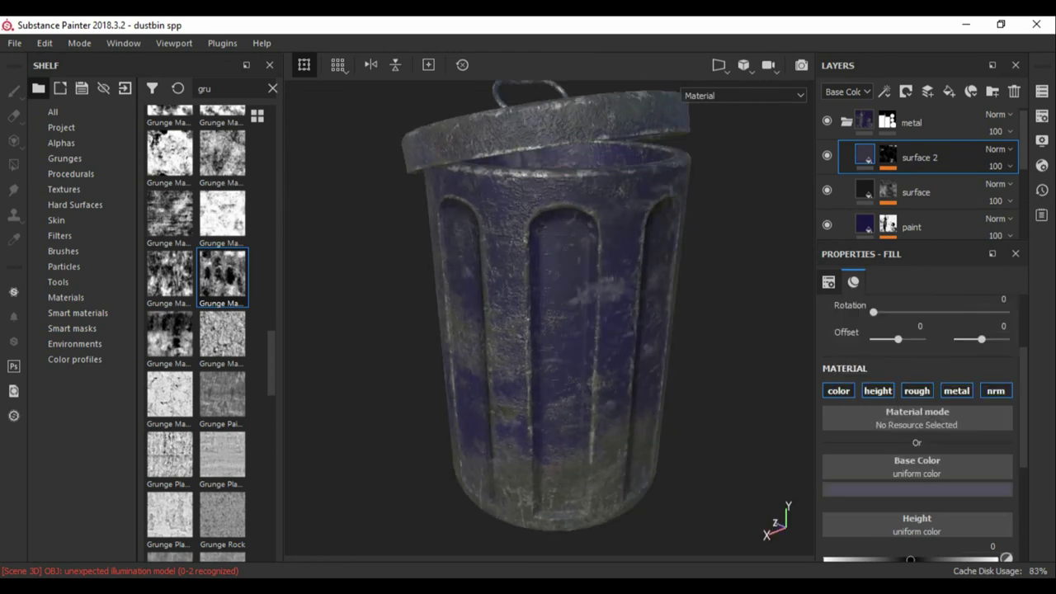
{"action": "scroll", "coordinate": [548, 321], "scroll_direction": "down", "scroll_amount": 2}
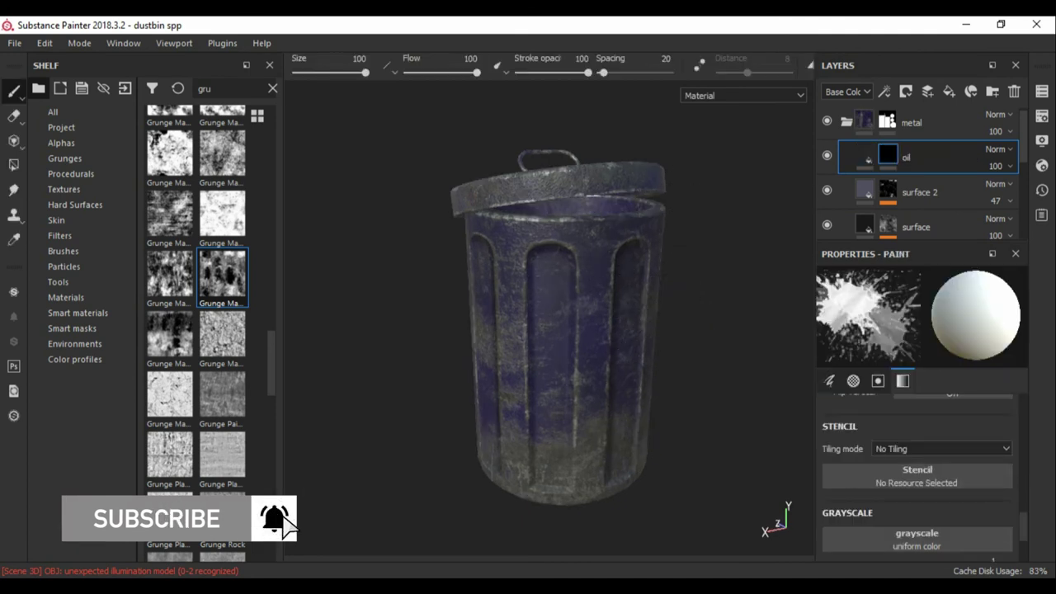
Add a Grunge Map 015 fill effect to the oil layer's mask and darken the viewport background.
{"action": "left_click", "coordinate": [883, 91]}
{"action": "left_click", "coordinate": [908, 149]}
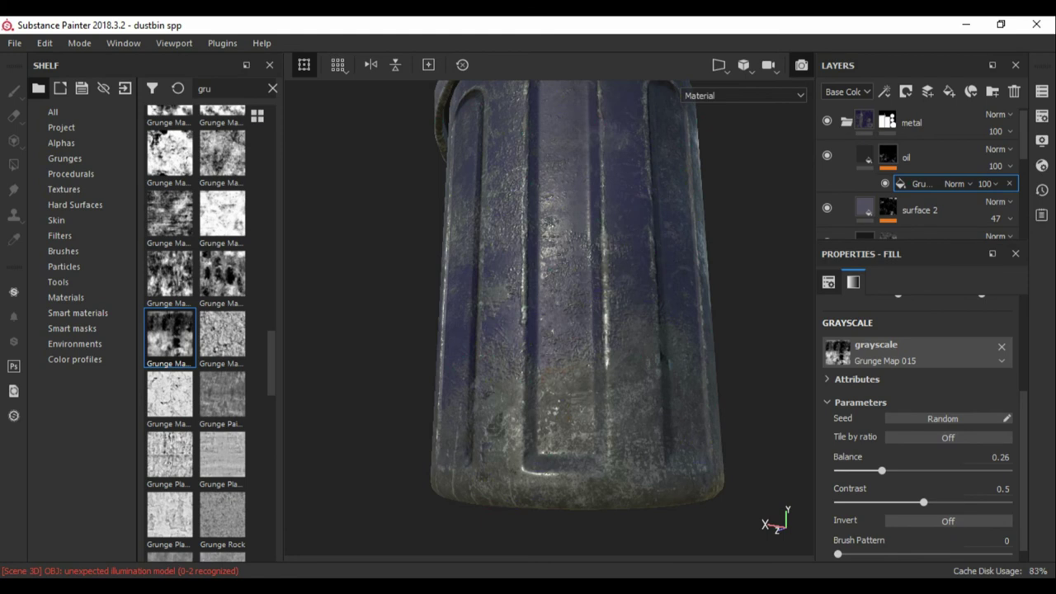
{"action": "key", "text": "Tab"}
{"action": "left_click", "coordinate": [1041, 140]}
{"action": "left_click", "coordinate": [915, 329]}
{"action": "left_click_drag", "start_coordinate": [857, 396], "coordinate": [846, 464]}
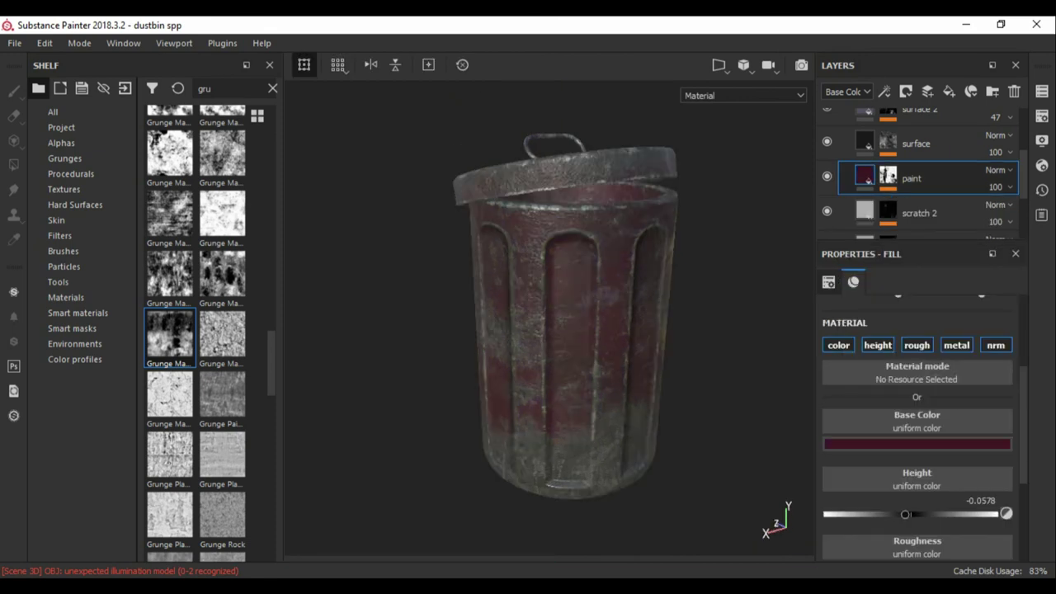
Open the paint layer's base colour and choose the Dirt 1 brush preset.
{"action": "left_click", "coordinate": [916, 443]}
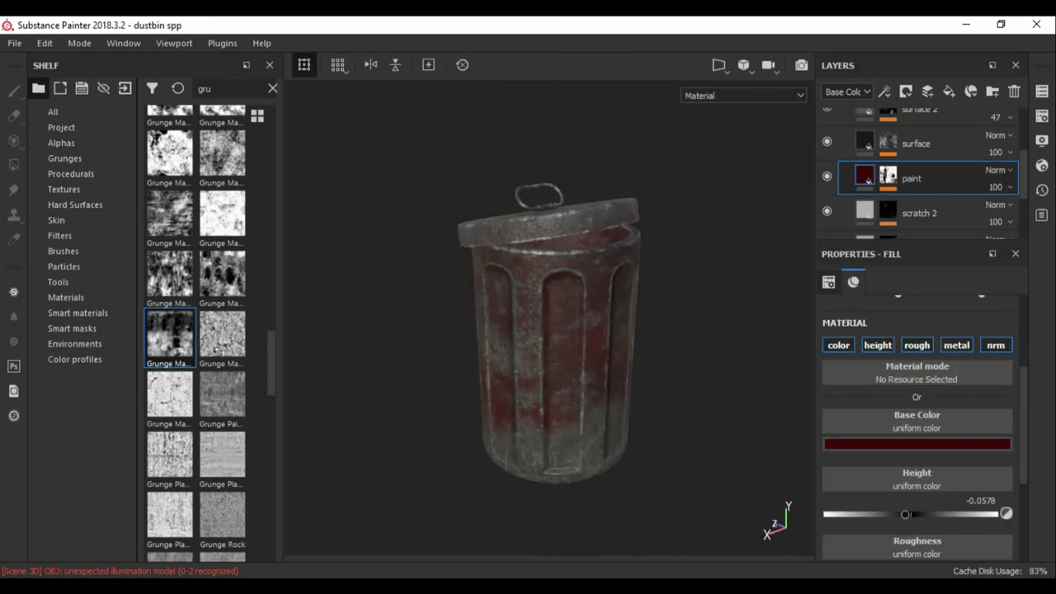
{"action": "left_click", "coordinate": [64, 251]}
{"action": "left_click", "coordinate": [222, 260]}
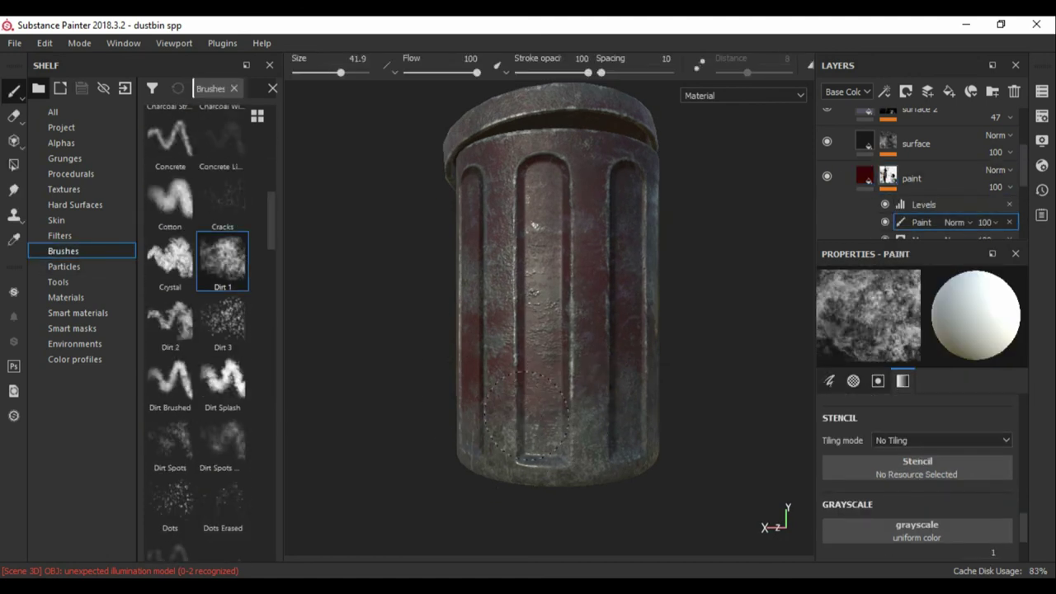
{"action": "left_click_drag", "start_coordinate": [470, 413], "coordinate": [431, 344], "text": "alt"}
{"action": "left_click", "coordinate": [561, 371]}
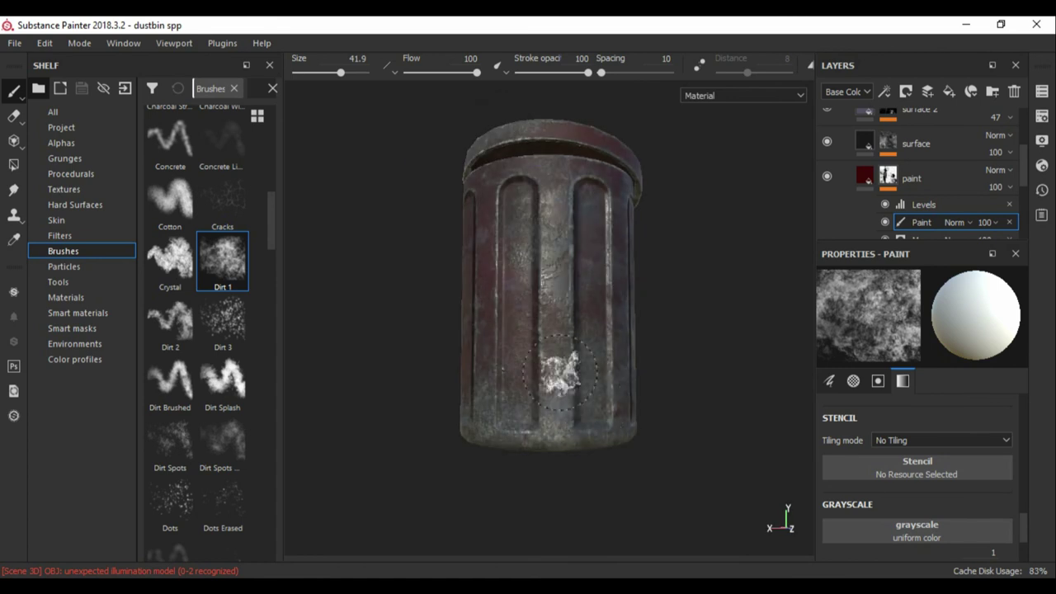
{"action": "left_click_drag", "start_coordinate": [472, 447], "coordinate": [538, 479], "text": "alt"}
{"action": "left_click_drag", "start_coordinate": [472, 451], "coordinate": [486, 495], "text": "alt"}
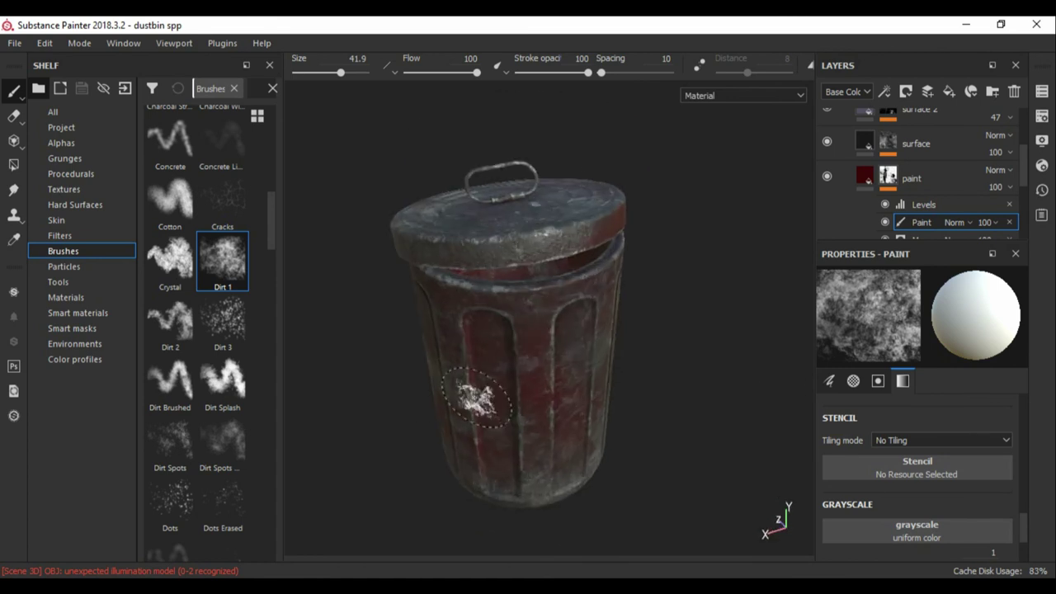
Preview the paint layer in Iray, then try green as its base colour.
{"action": "left_click", "coordinate": [912, 178]}
{"action": "key", "text": "F10"}
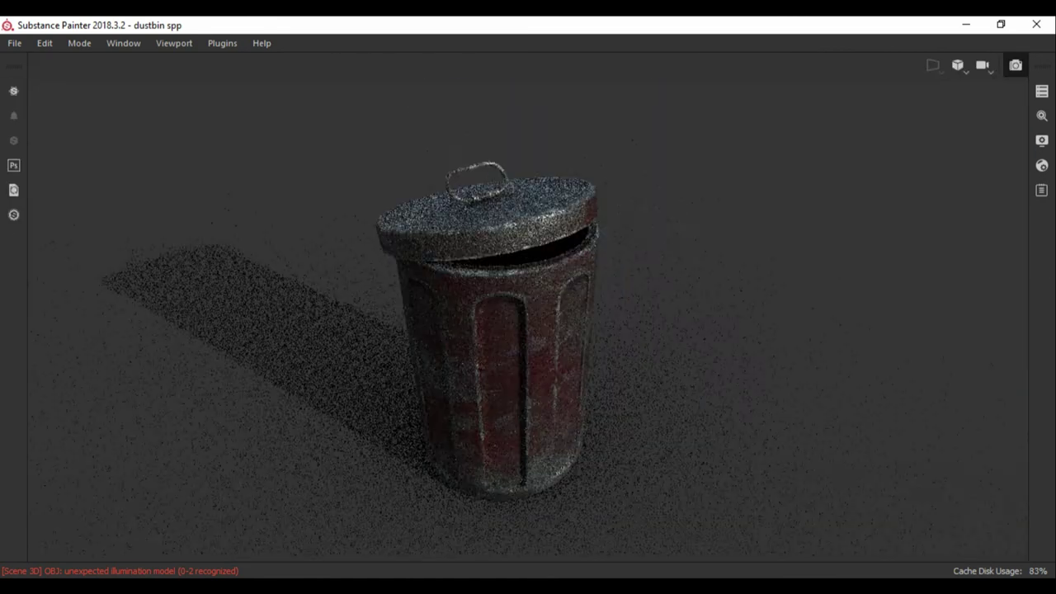
{"action": "key", "text": "F10"}
{"action": "left_click", "coordinate": [916, 442]}
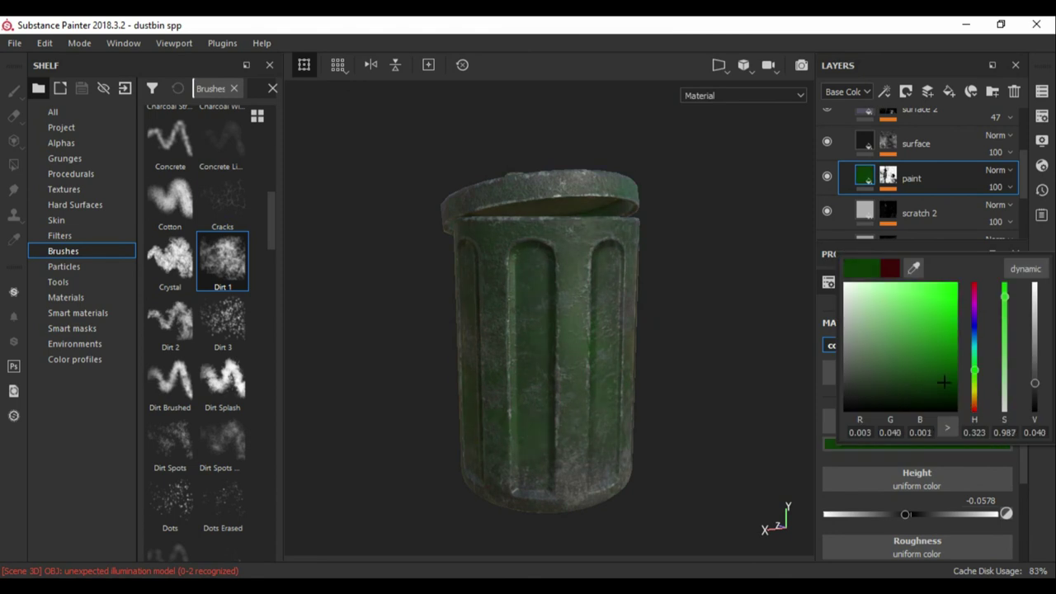
{"action": "left_click_drag", "start_coordinate": [536, 371], "coordinate": [528, 412], "text": "alt"}
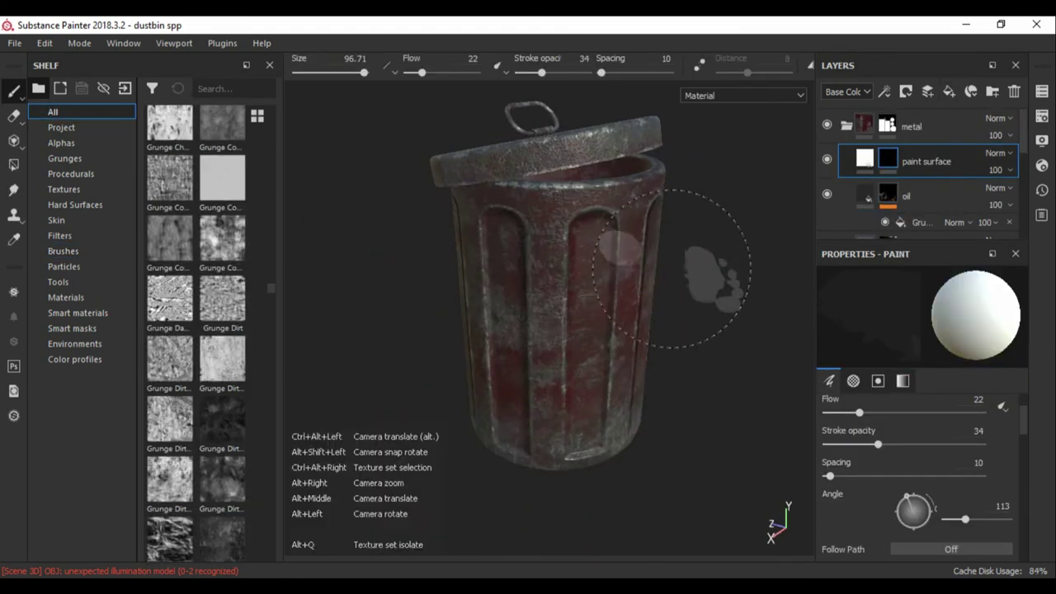
Give the paint surface fill a dark base colour and add a Paint effect for black marks.
{"action": "left_click", "coordinate": [62, 250]}
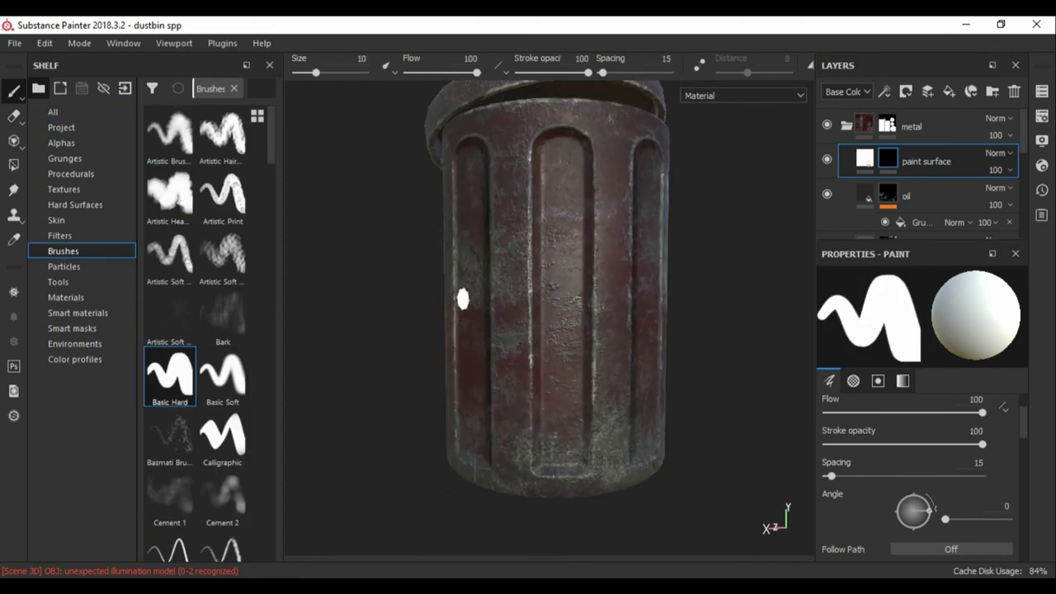
{"action": "left_click", "coordinate": [864, 159]}
{"action": "left_click", "coordinate": [915, 450]}
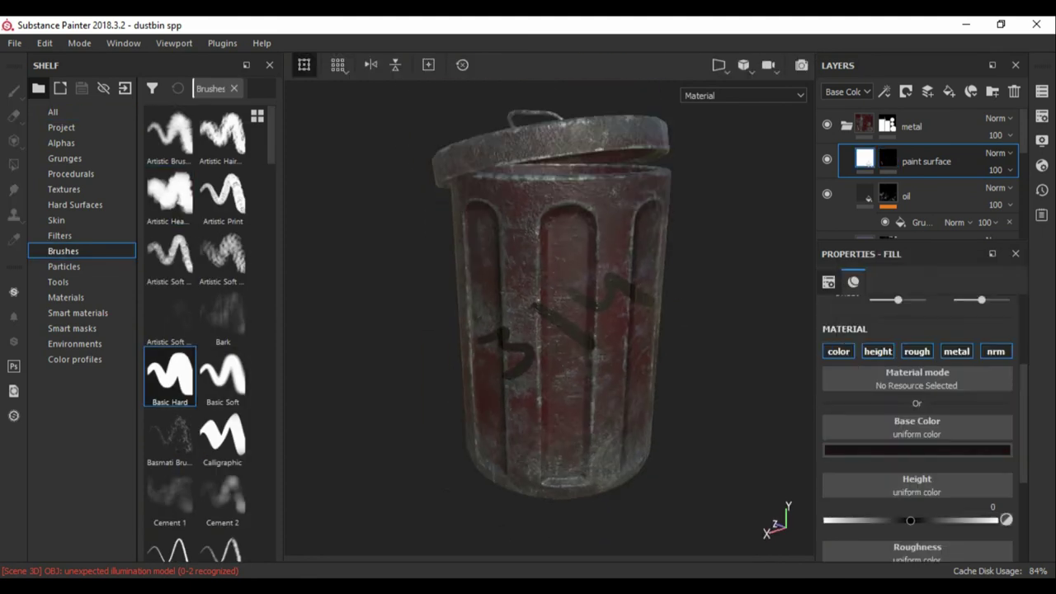
{"action": "left_click", "coordinate": [883, 90]}
{"action": "left_click", "coordinate": [915, 128]}
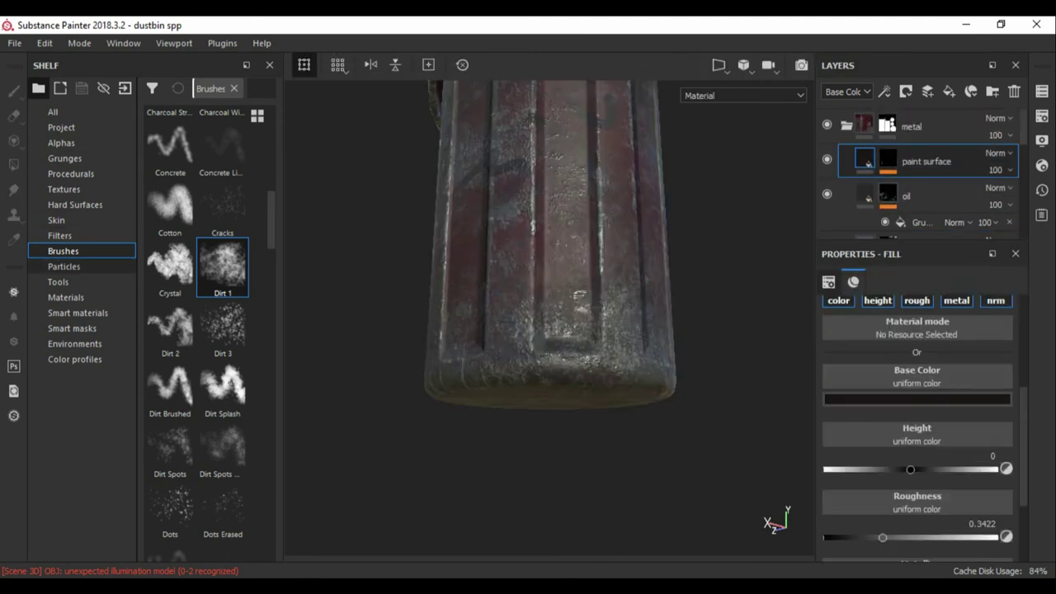
{"action": "left_click", "coordinate": [60, 235]}
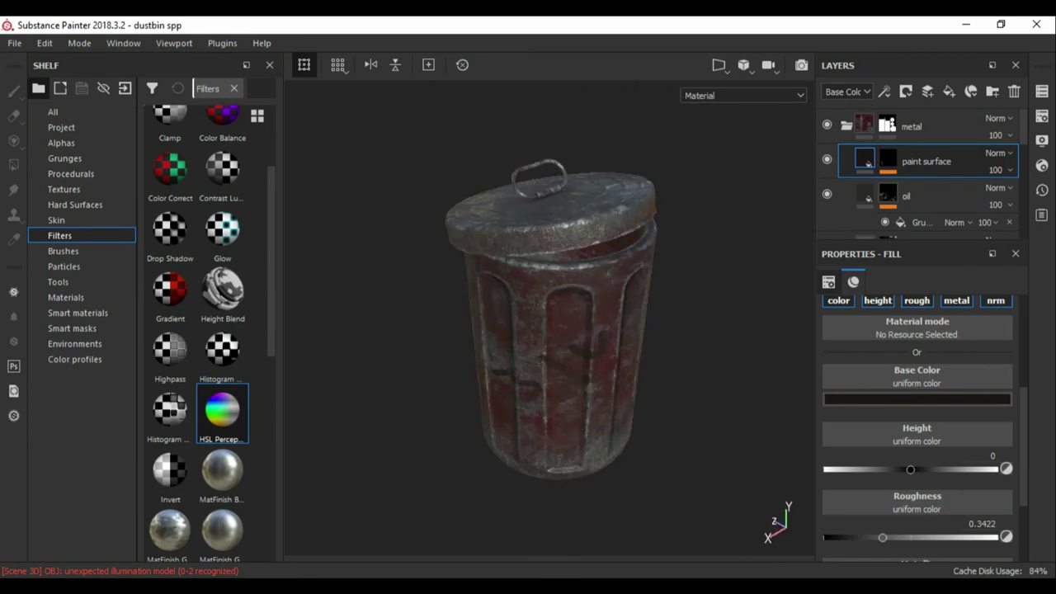
Add an HSL Perceptive filter above paint surface with hue 0.51 and saturation 0.46.
{"action": "left_click_drag", "start_coordinate": [222, 410], "coordinate": [924, 143]}
{"action": "left_click_drag", "start_coordinate": [922, 446], "coordinate": [928, 447]}
{"action": "left_click_drag", "start_coordinate": [553, 330], "coordinate": [569, 305], "text": "alt"}
{"action": "left_click_drag", "start_coordinate": [927, 477], "coordinate": [923, 478]}
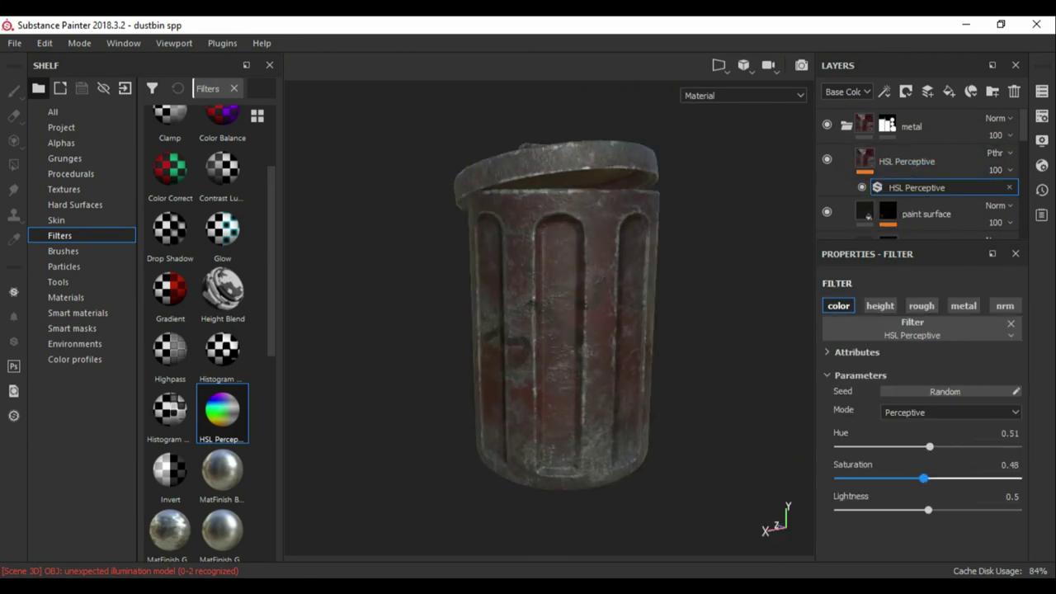
{"action": "left_click_drag", "start_coordinate": [544, 313], "coordinate": [552, 362], "text": "alt"}
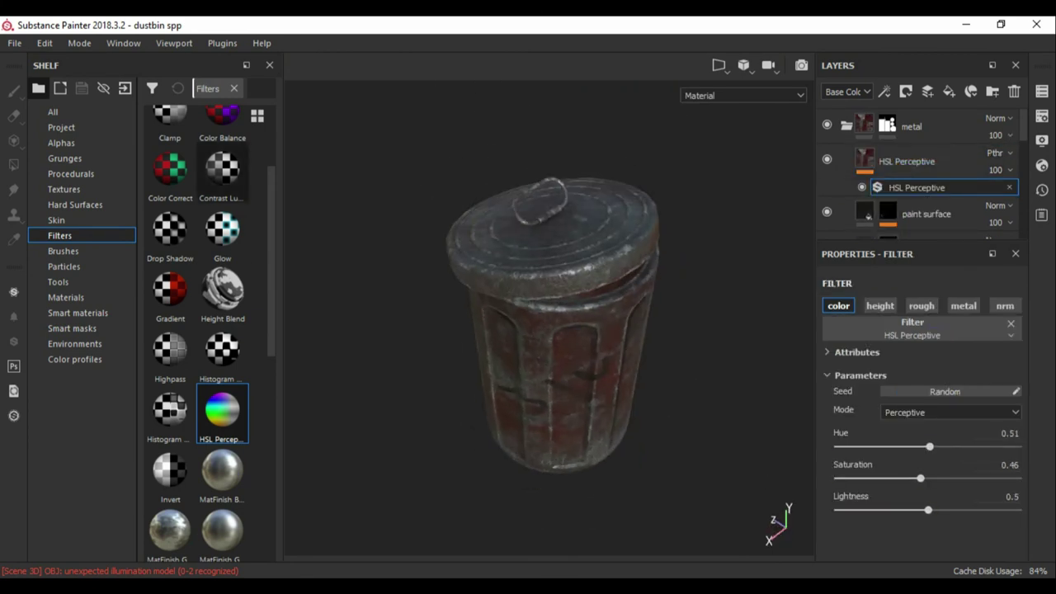
Try a low-intensity Sharpen filter, delete it, and save the project.
{"action": "left_click", "coordinate": [894, 161]}
{"action": "left_click", "coordinate": [904, 187]}
{"action": "left_click_drag", "start_coordinate": [883, 423], "coordinate": [837, 423]}
{"action": "mouse_move", "coordinate": [552, 313]}
{"action": "left_mouse_down", "text": "alt"}
{"action": "mouse_move", "coordinate": [569, 289]}
{"action": "mouse_move", "coordinate": [561, 264]}
{"action": "left_mouse_up", "text": "alt"}
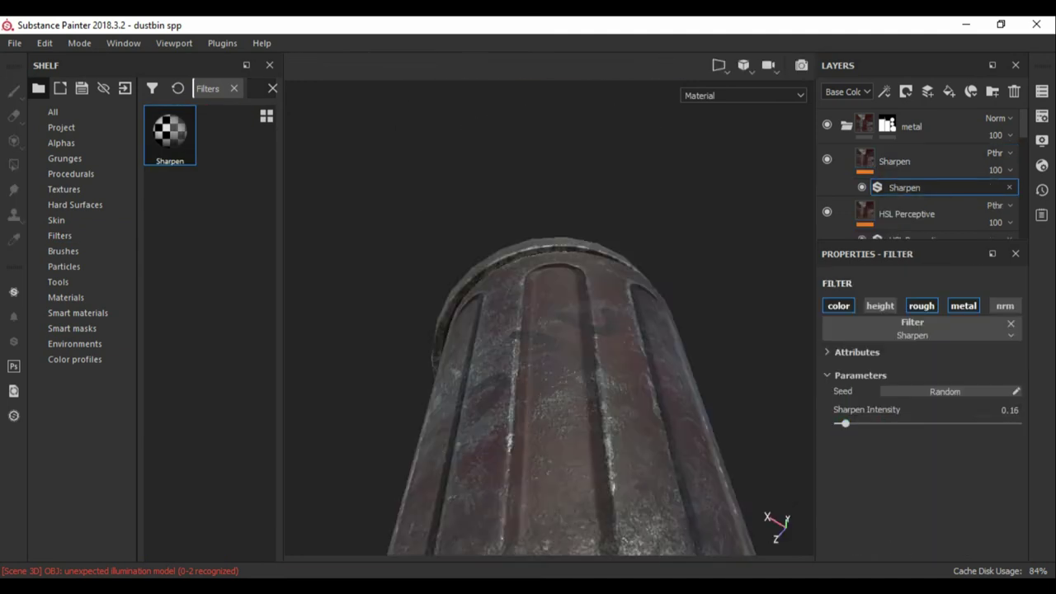
{"action": "left_click", "coordinate": [827, 159]}
{"action": "left_click_drag", "start_coordinate": [553, 313], "coordinate": [553, 346], "text": "alt"}
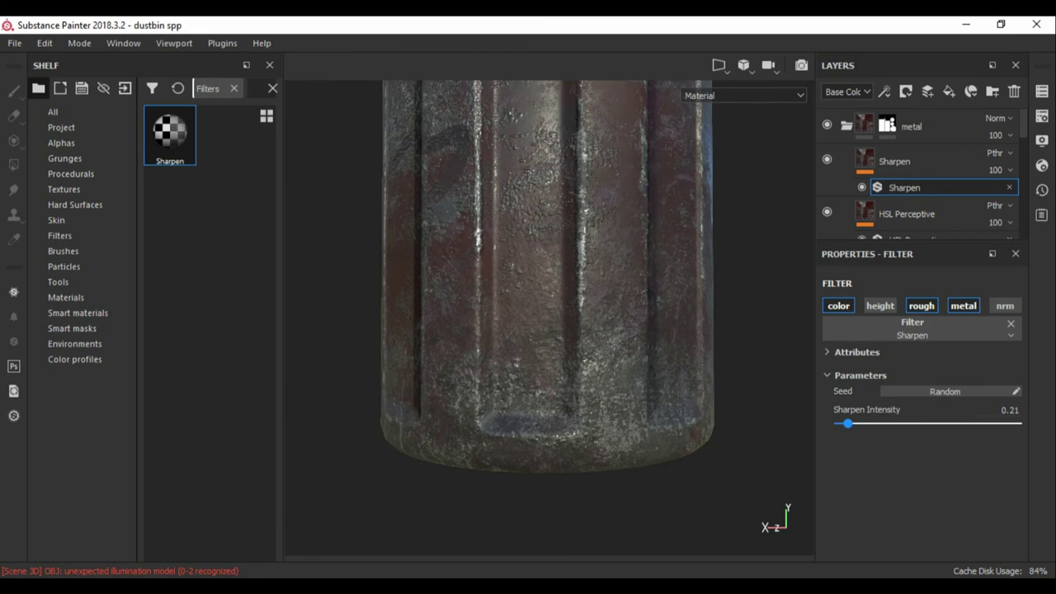
{"action": "key", "text": "f"}
{"action": "key", "text": "Delete"}
{"action": "key", "text": "ctrl+s"}
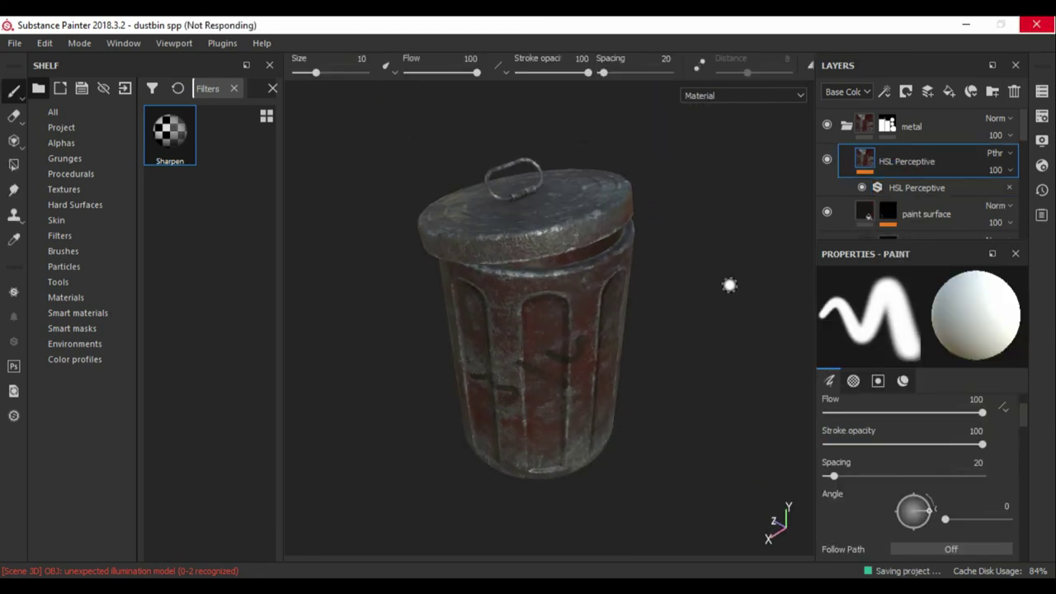
Preview the bin in Iray at 2048 x 2048 resolution, then return to painting.
{"action": "left_click", "coordinate": [923, 213]}
{"action": "key", "text": "F10"}
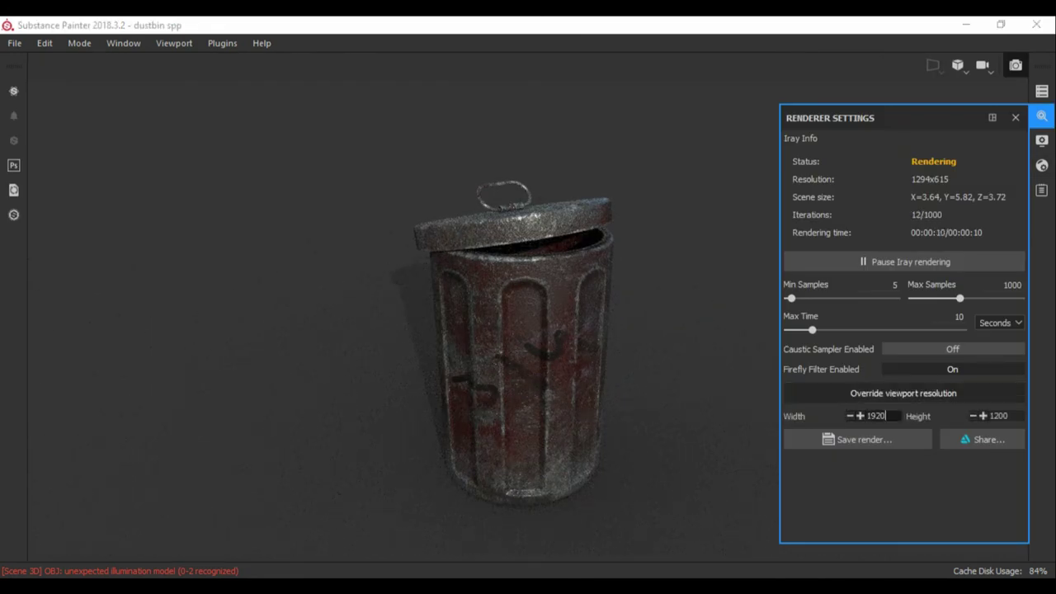
{"action": "type", "text": "2048"}
{"action": "key", "text": "Tab"}
{"action": "type", "text": "2048"}
{"action": "key", "text": "F9"}
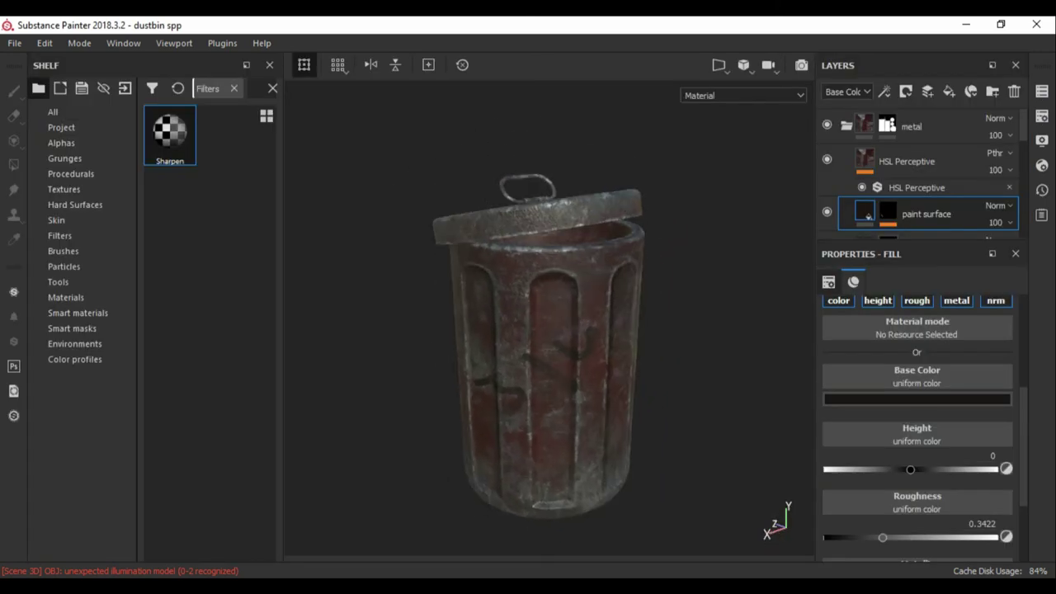
Add a fill layer with its colour channel off, using polygon fill on the mask.
{"action": "left_click", "coordinate": [948, 92]}
{"action": "left_click", "coordinate": [838, 300]}
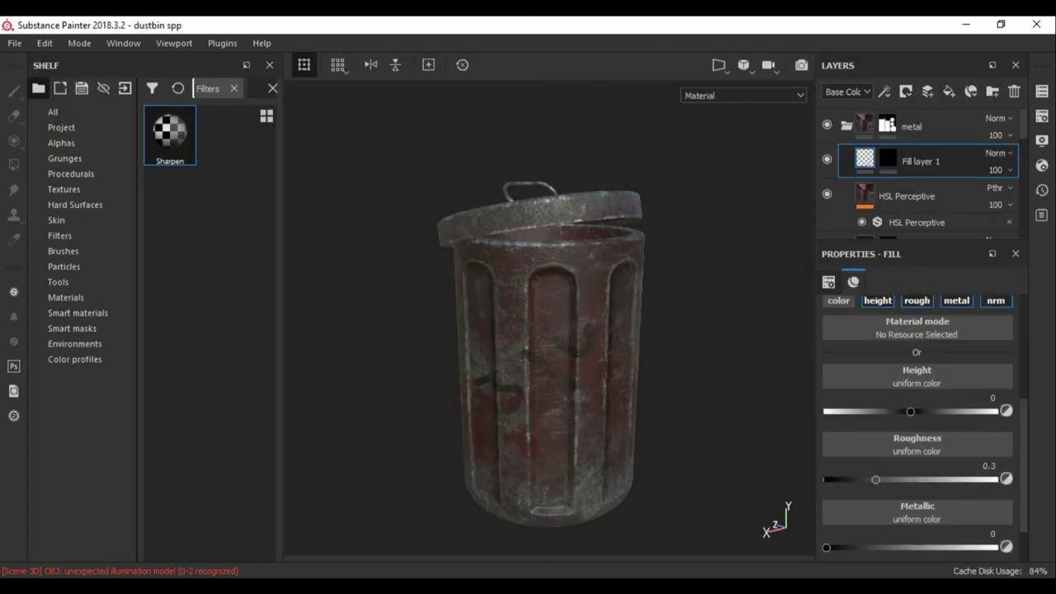
{"action": "key", "text": "4"}
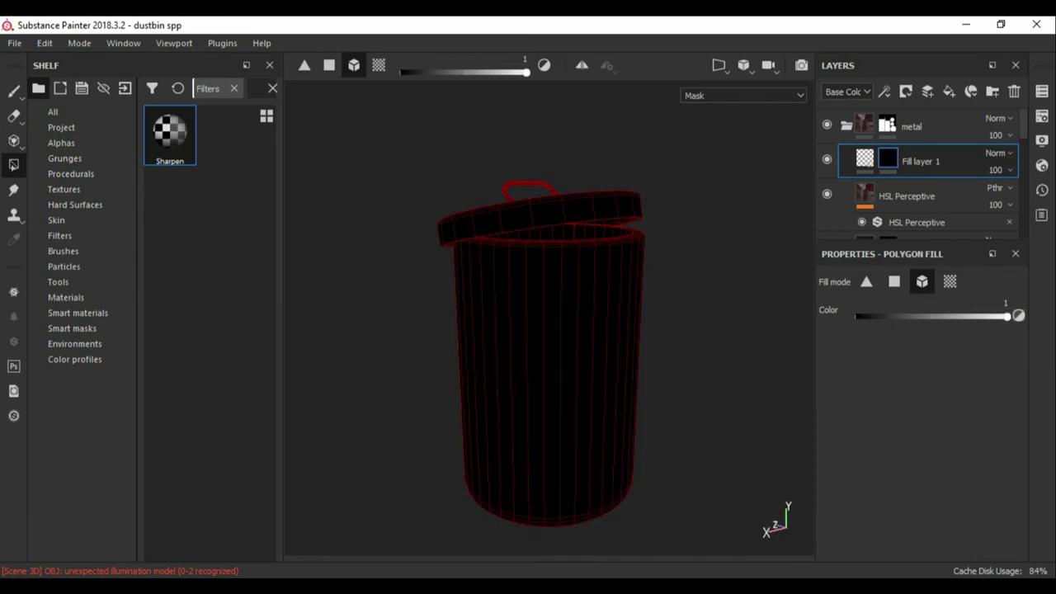
{"action": "left_click", "coordinate": [864, 158]}
{"action": "key", "text": "f"}
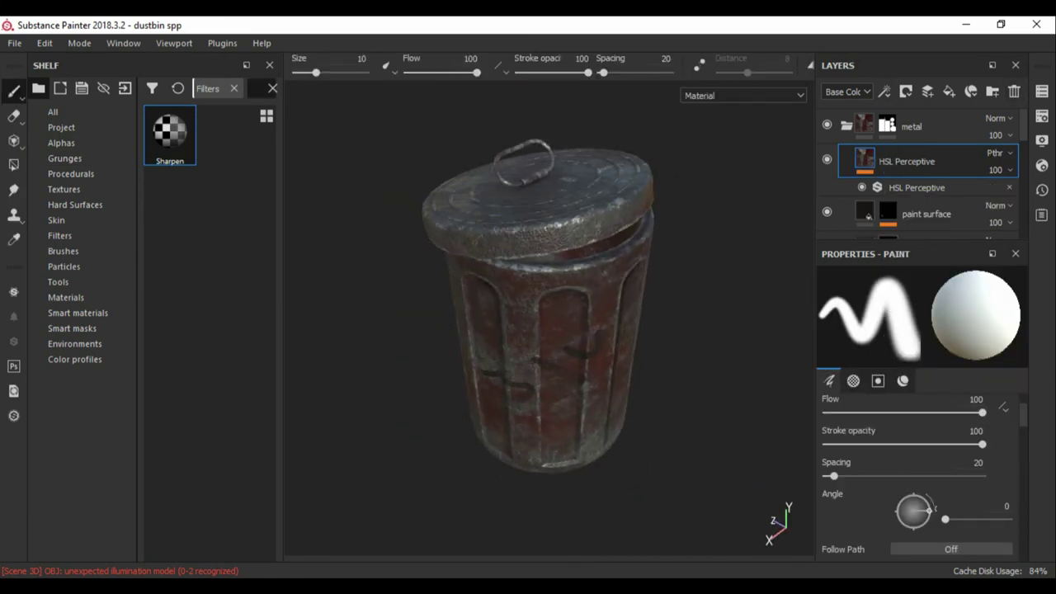
Browse through the filter presets in the shelf.
{"action": "left_click", "coordinate": [59, 235]}
{"action": "scroll", "coordinate": [198, 330], "scroll_direction": "down", "scroll_amount": 3}
{"action": "scroll", "coordinate": [198, 330], "scroll_direction": "down", "scroll_amount": 3}
{"action": "scroll", "coordinate": [198, 330], "scroll_direction": "down", "scroll_amount": 2}
{"action": "scroll", "coordinate": [210, 330], "scroll_direction": "up", "scroll_amount": 3}
{"action": "scroll", "coordinate": [210, 330], "scroll_direction": "up", "scroll_amount": 3}
{"action": "scroll", "coordinate": [210, 330], "scroll_direction": "up", "scroll_amount": 2}
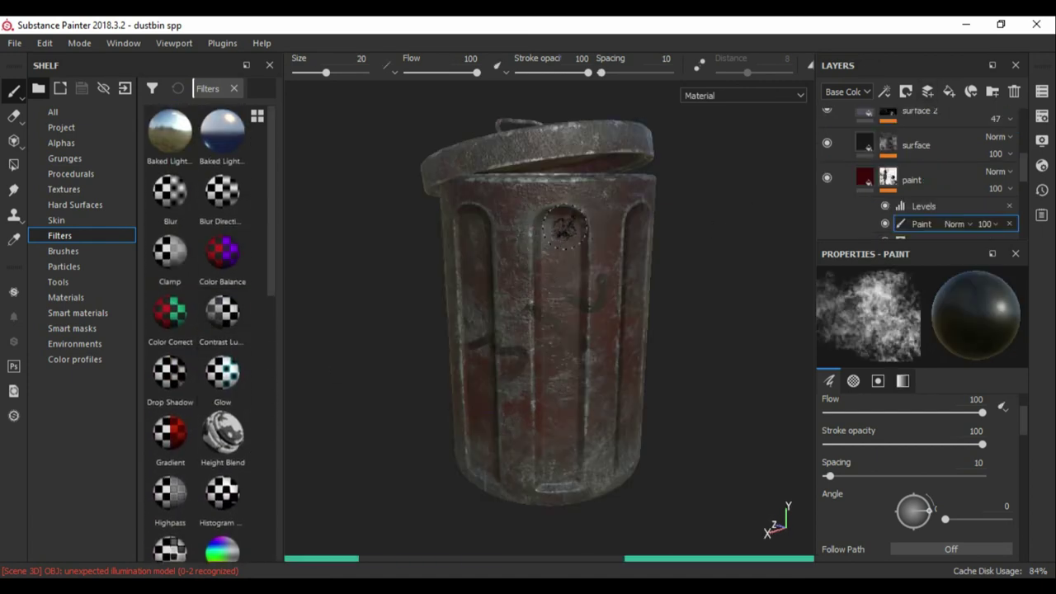
{"action": "mouse_move", "coordinate": [501, 338]}
{"action": "left_mouse_down", "text": "alt"}
{"action": "mouse_move", "coordinate": [528, 388]}
{"action": "mouse_move", "coordinate": [549, 228]}
{"action": "mouse_move", "coordinate": [565, 280]}
{"action": "left_mouse_up", "text": "alt"}
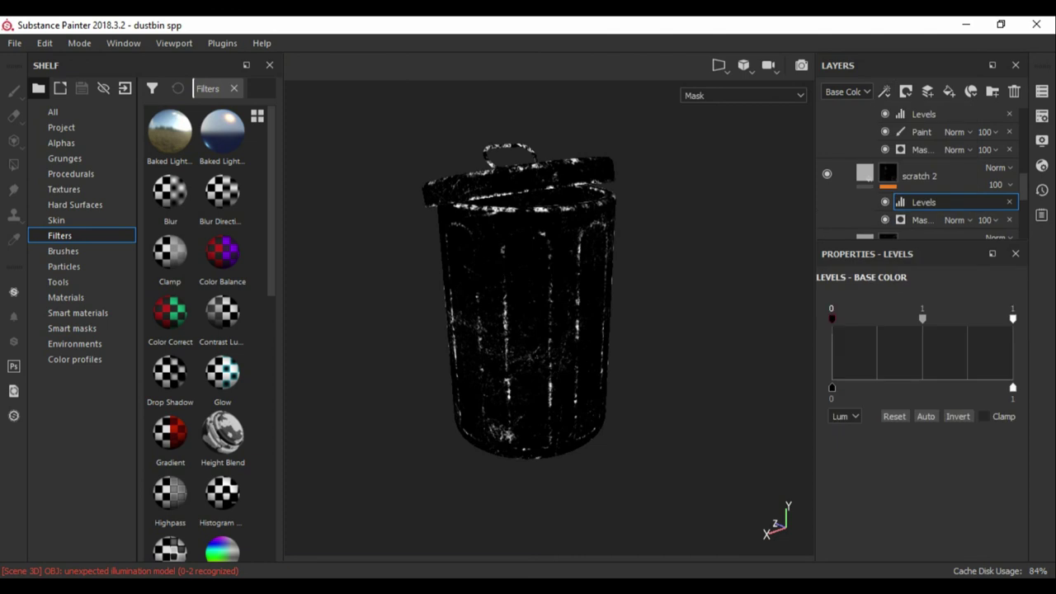
{"action": "left_click", "coordinate": [864, 173]}
{"action": "left_click", "coordinate": [887, 172]}
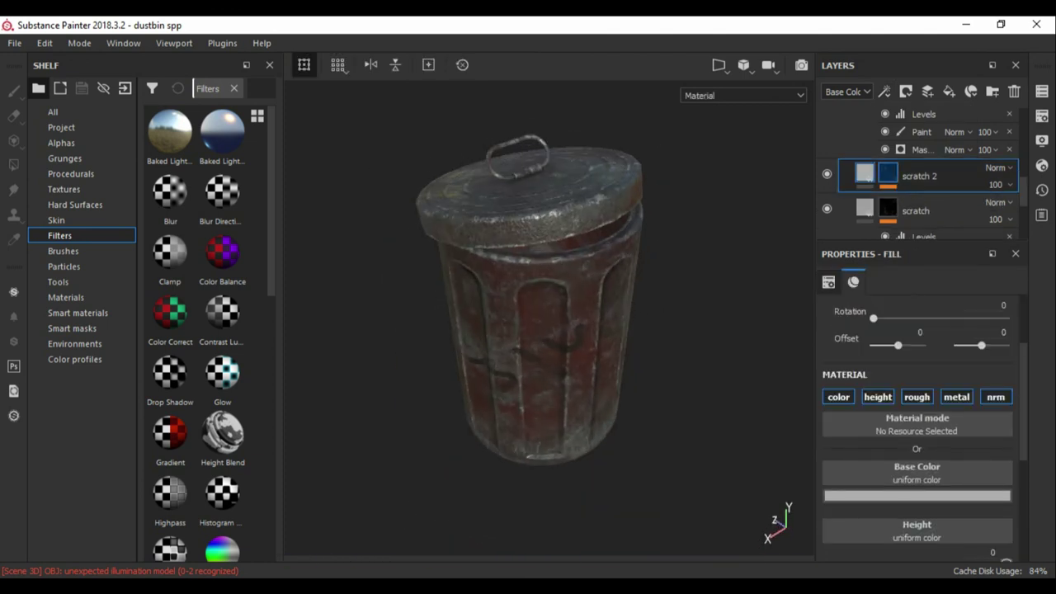
{"action": "key", "text": "1"}
{"action": "left_click", "coordinate": [864, 172]}
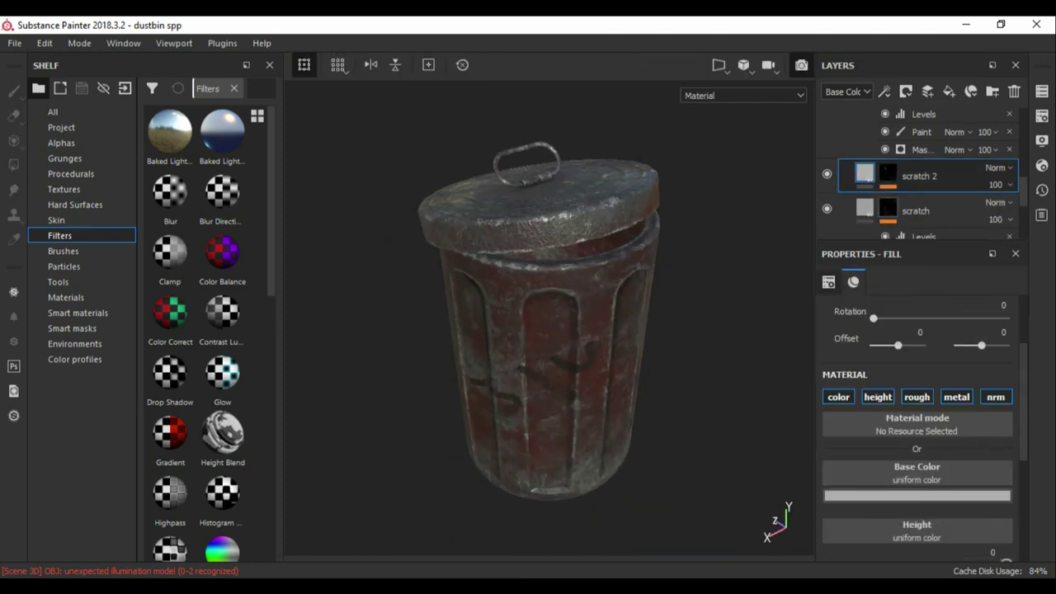